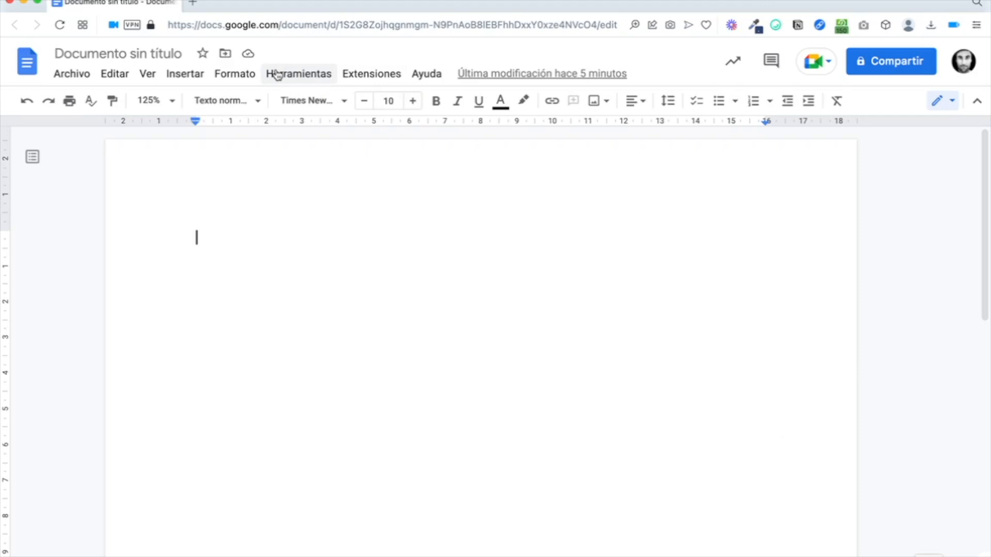
Step: Insert a 1x1 table, centre-align it and paste the heading ESTE ES UN EJEMPLO DE DOCUMENTO
click(199, 76)
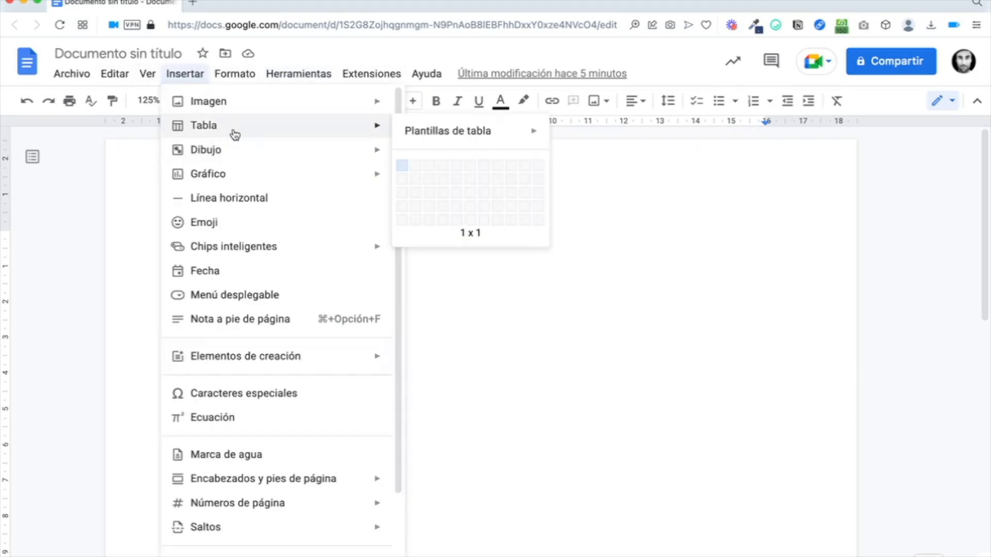
mouse_move(367, 138)
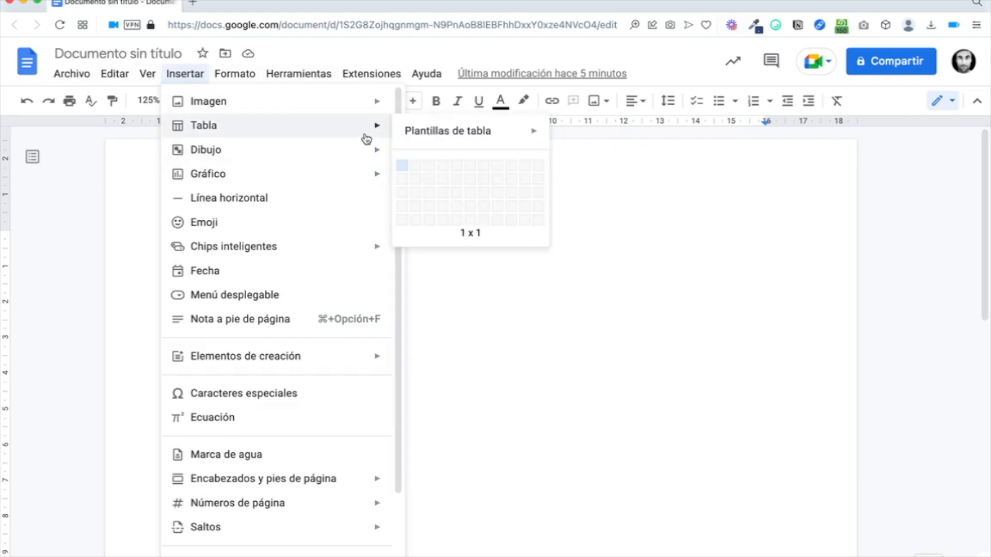
click(403, 168)
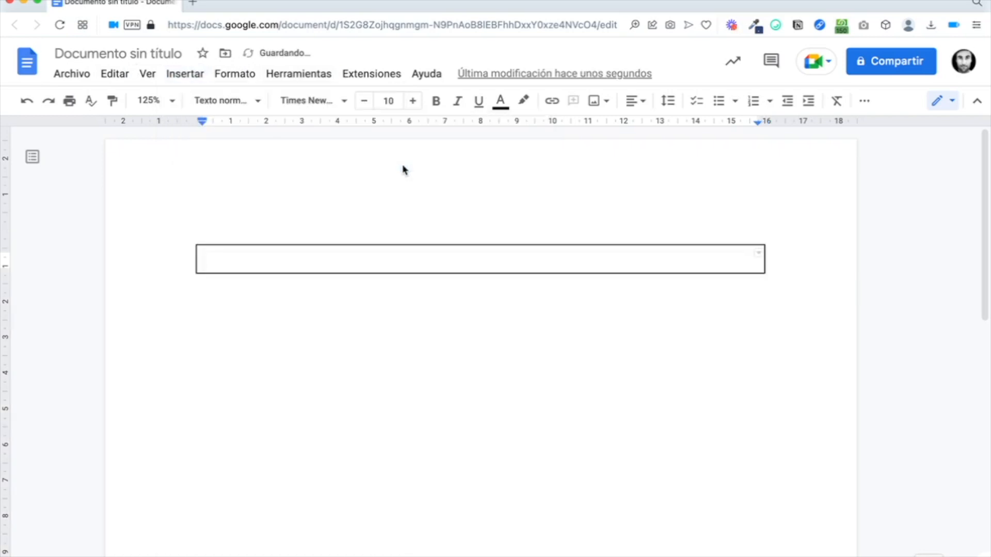
click(636, 100)
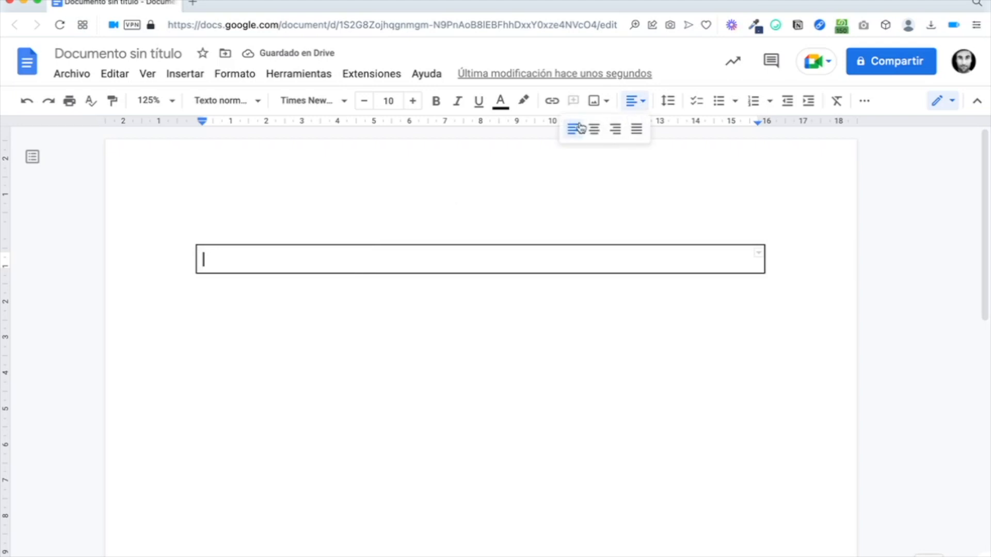
click(594, 129)
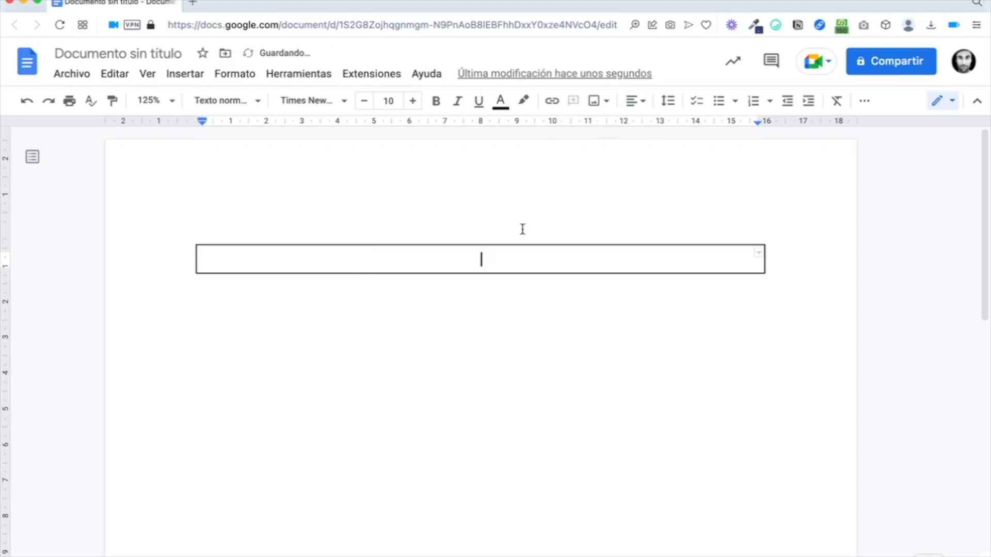
text(ESTE ES UN EJEMPLO DE DOCUMENTO)
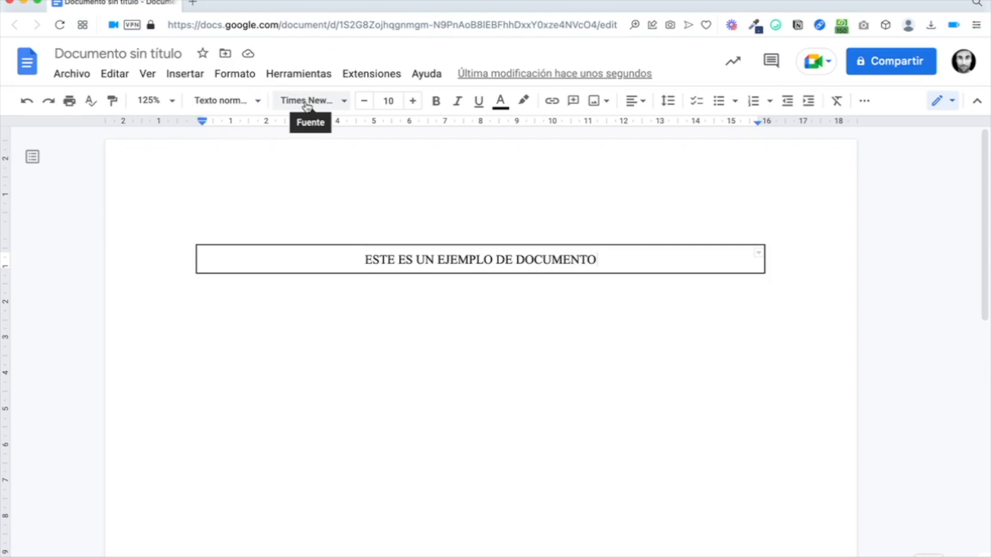
Step: Format ESTE ES UN EJEMPLO DE DOCUMENTO as bold Raleway and raise its size to 13
triple_click(380, 257)
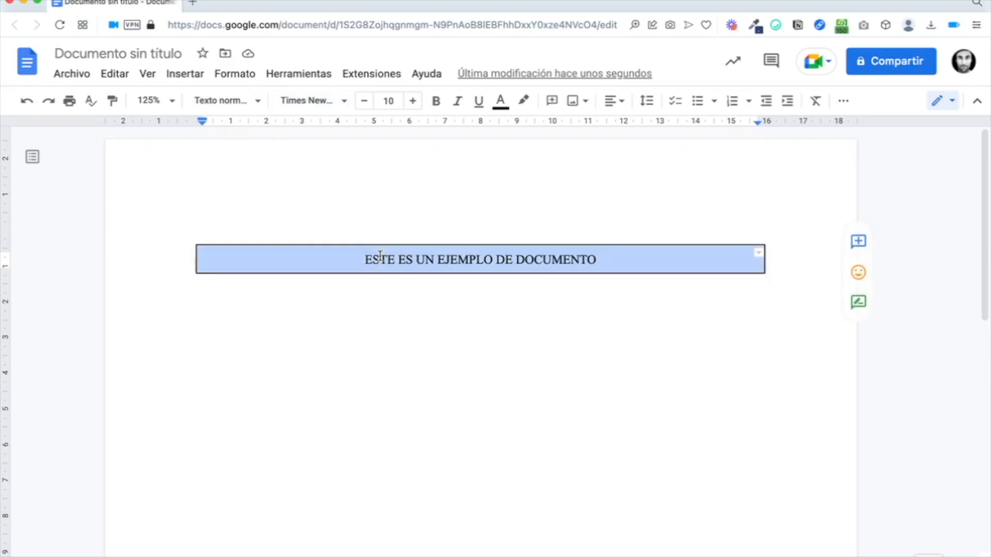
click(320, 98)
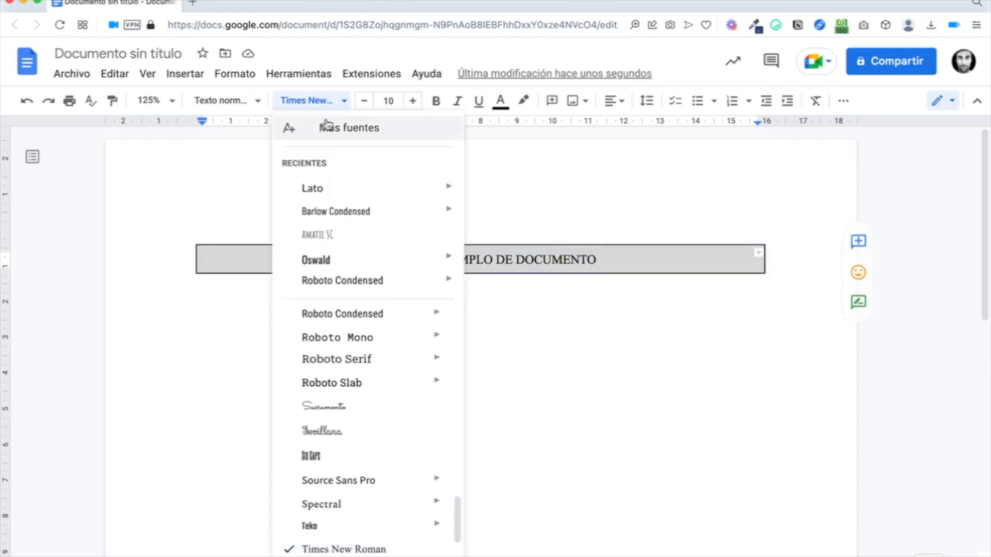
scroll(347, 348, down, 2)
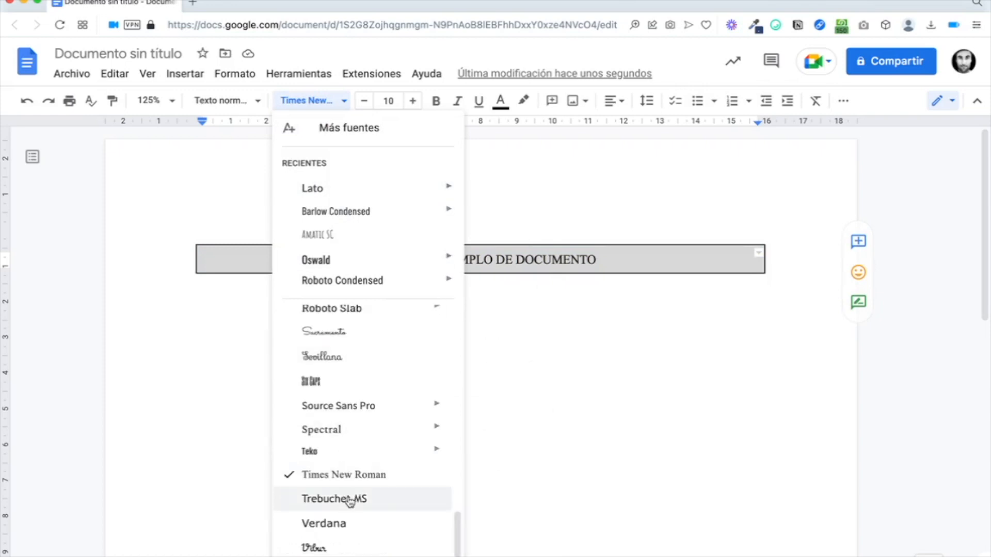
scroll(350, 501, up, 3)
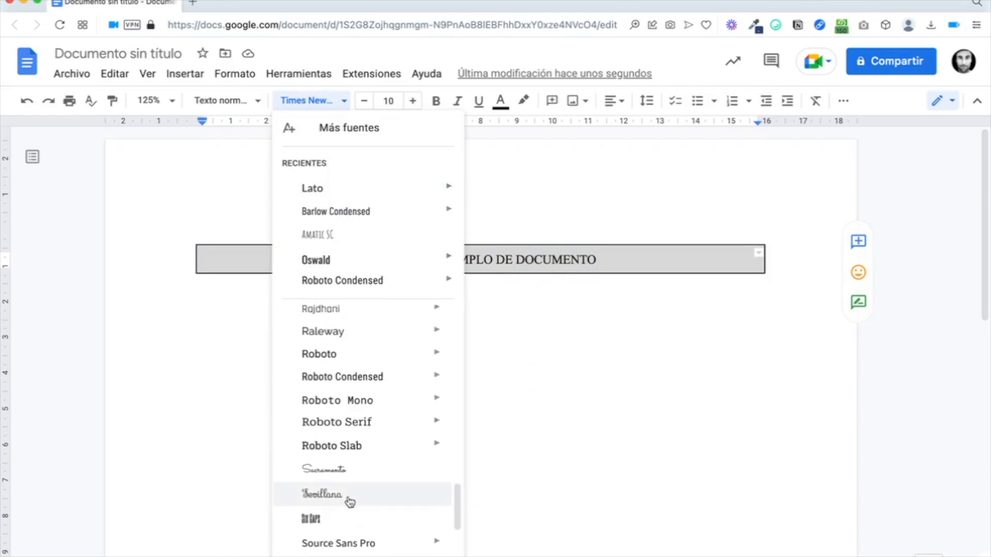
click(356, 331)
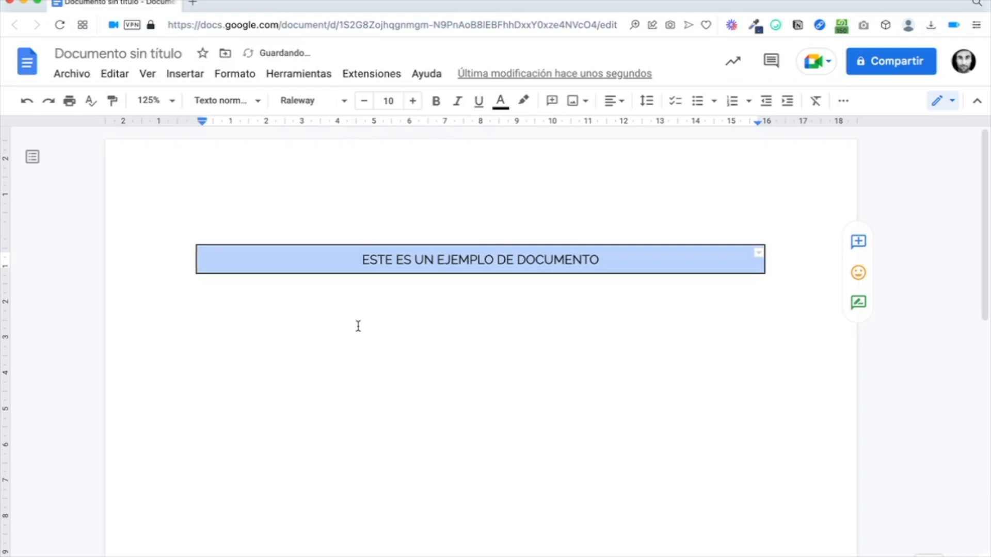
click(436, 101)
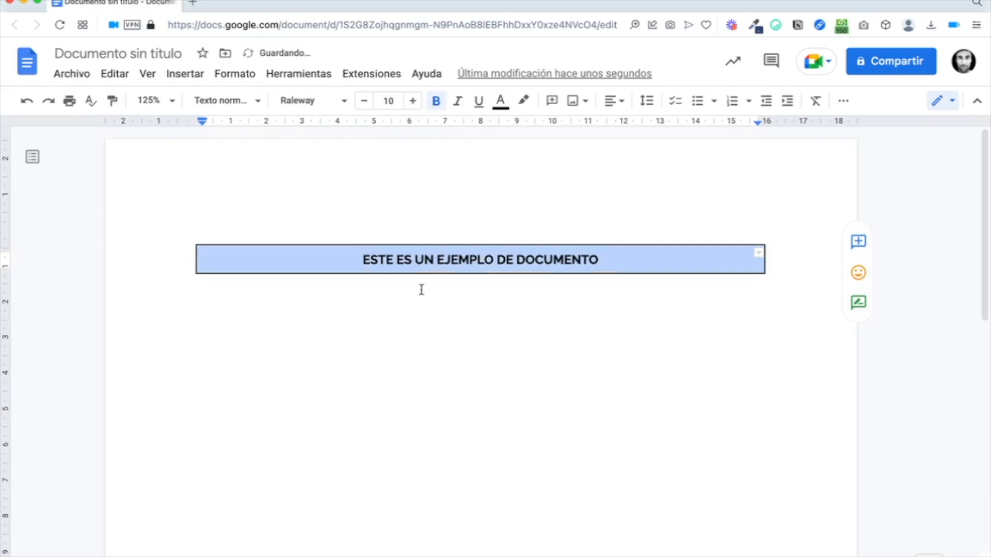
click(413, 101)
click(412, 101)
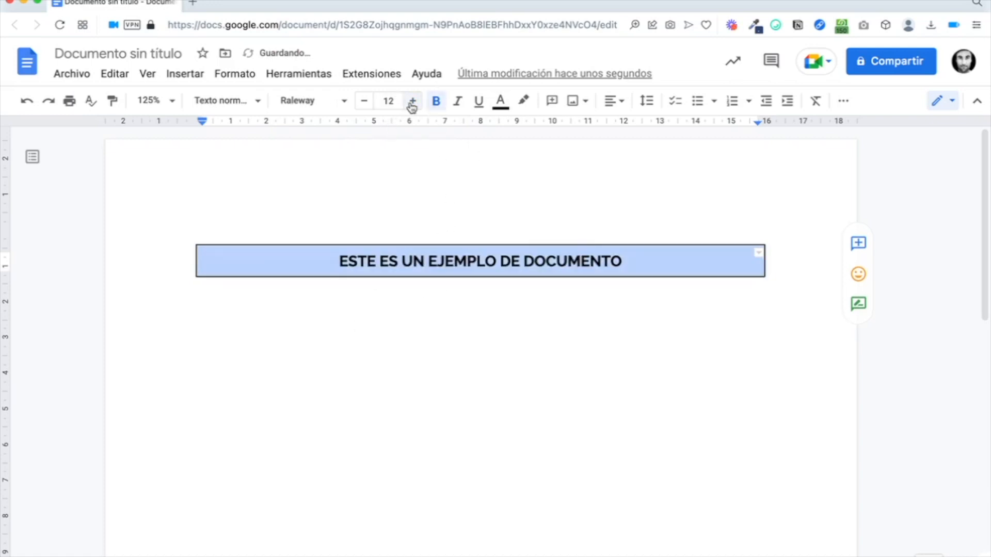
click(412, 101)
click(451, 261)
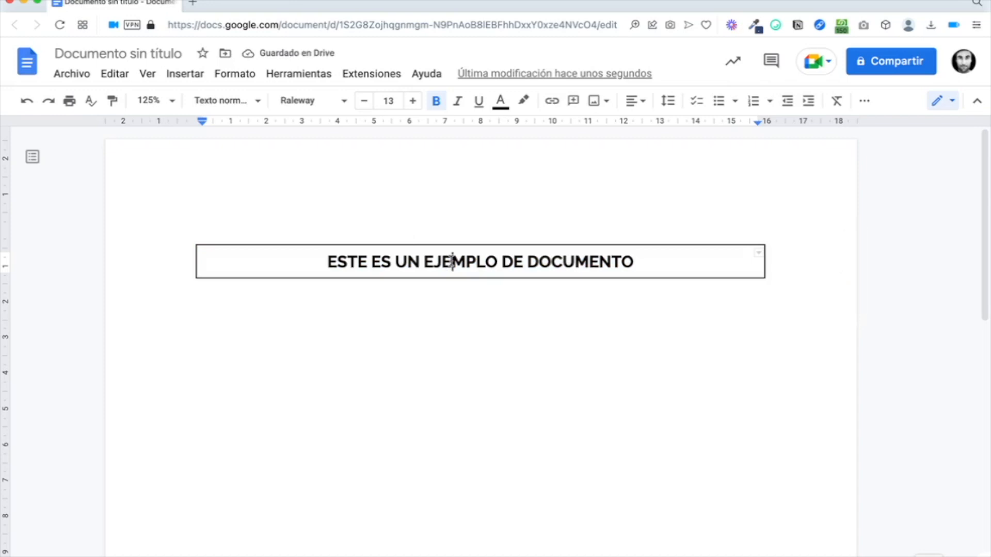
triple_click(453, 261)
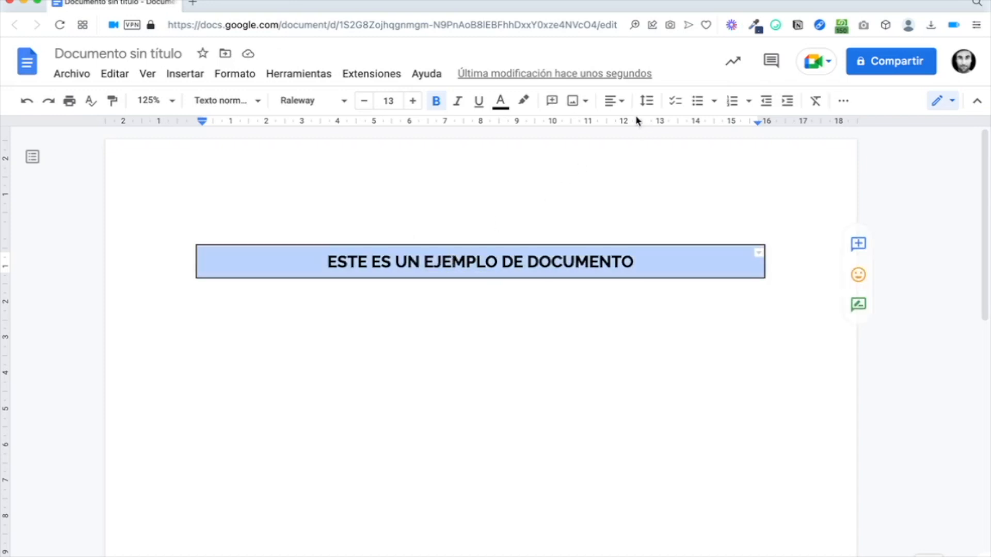
Step: Fill the heading cell with a dark blue background
click(845, 102)
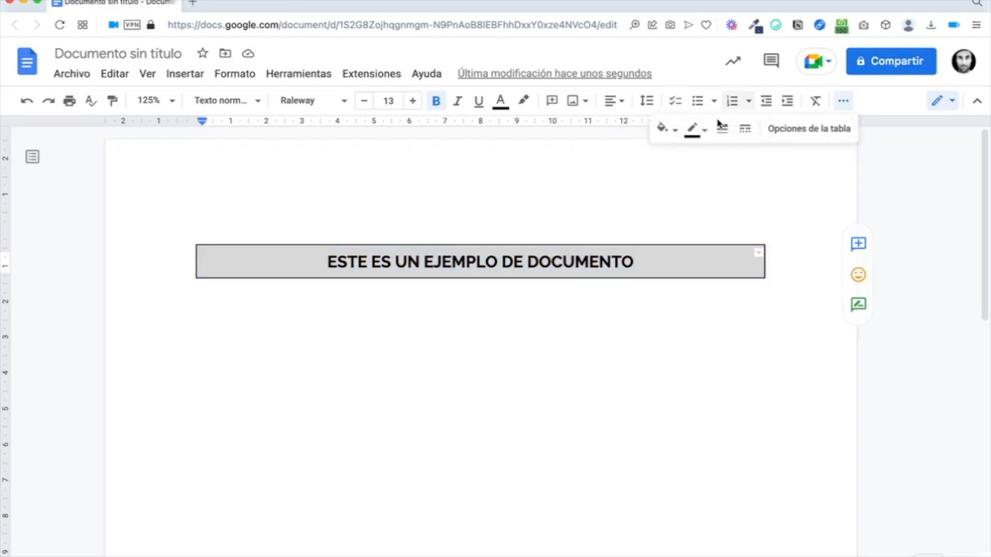
click(675, 130)
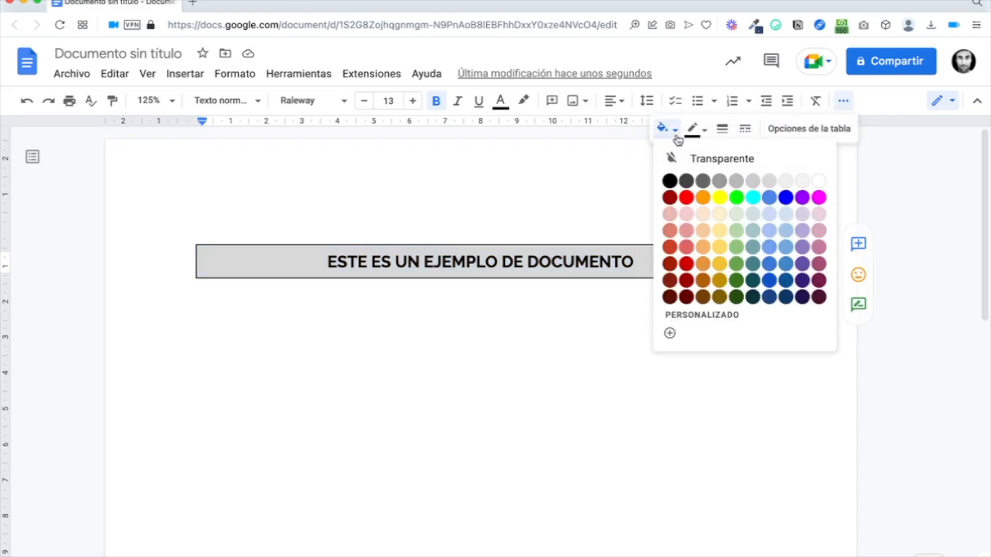
click(768, 280)
click(707, 262)
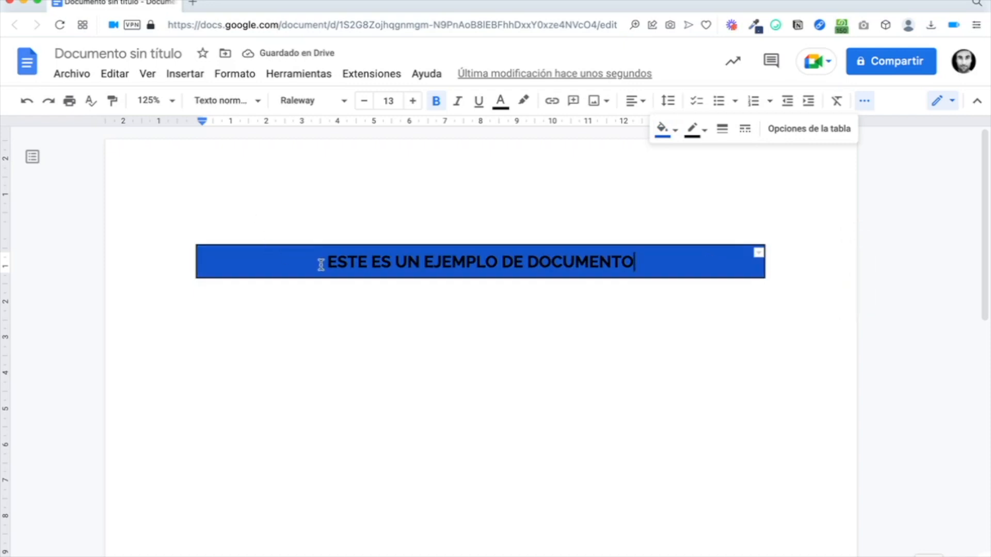
Step: Turn the heading text ESTE ES UN EJEMPLO DE DOCUMENTO white
drag(320, 264, 648, 264)
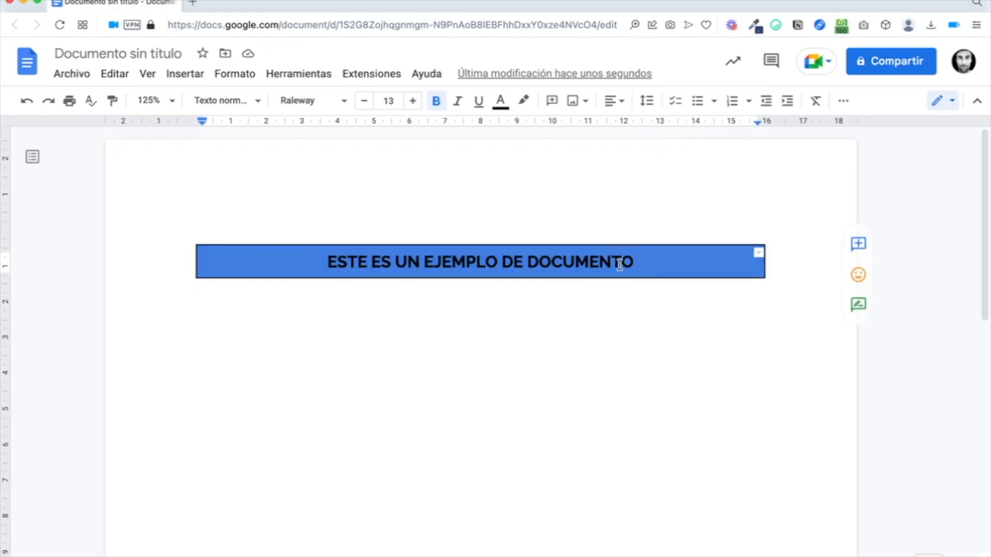
click(500, 101)
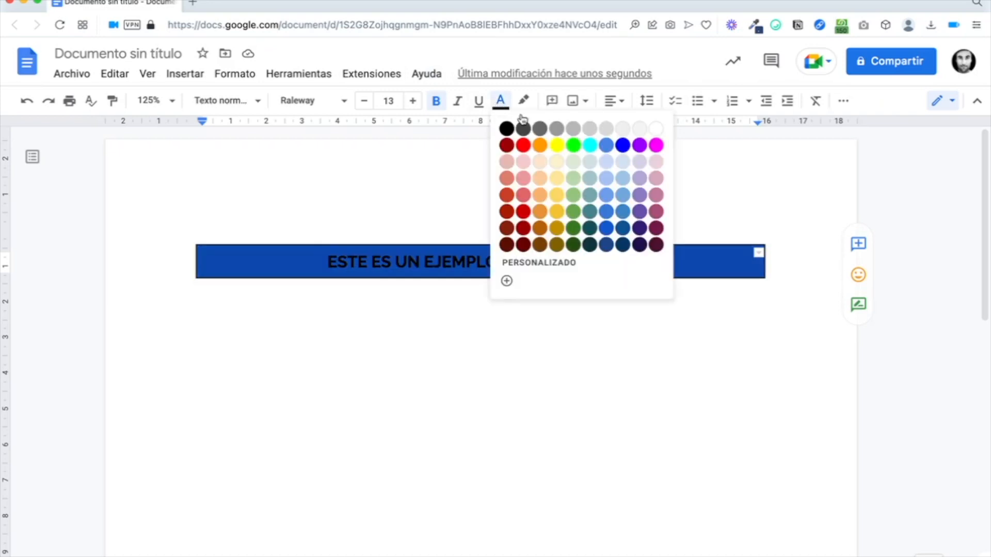
click(654, 129)
click(503, 264)
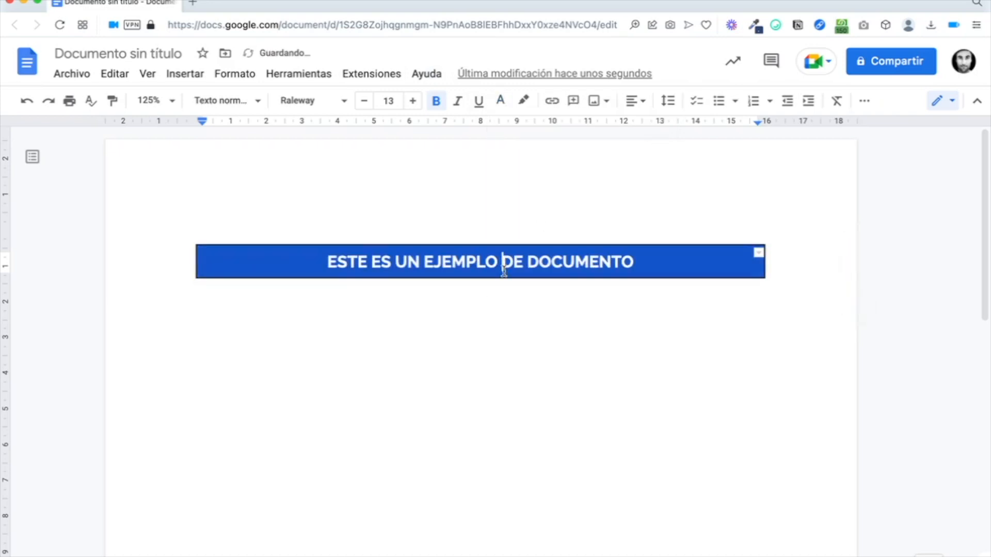
click(500, 355)
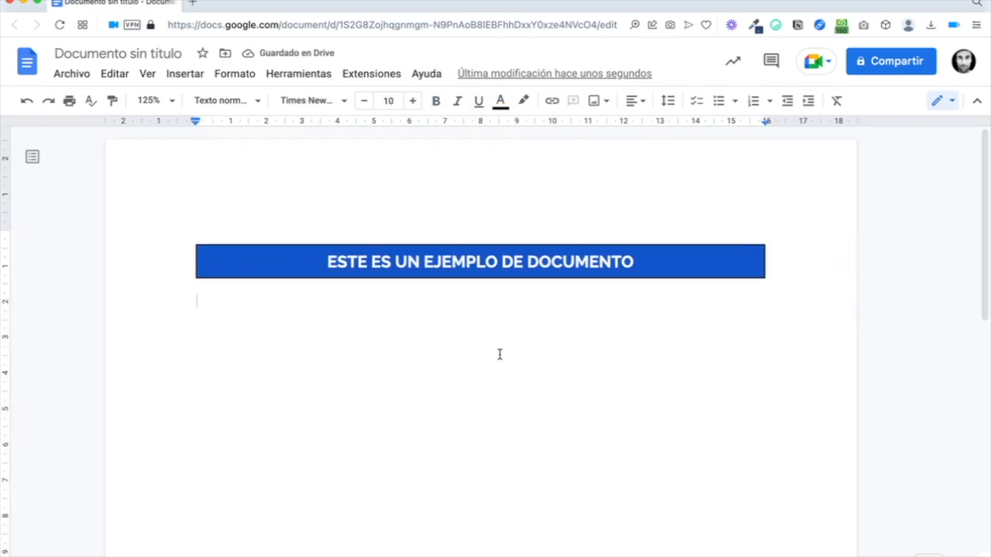
click(583, 261)
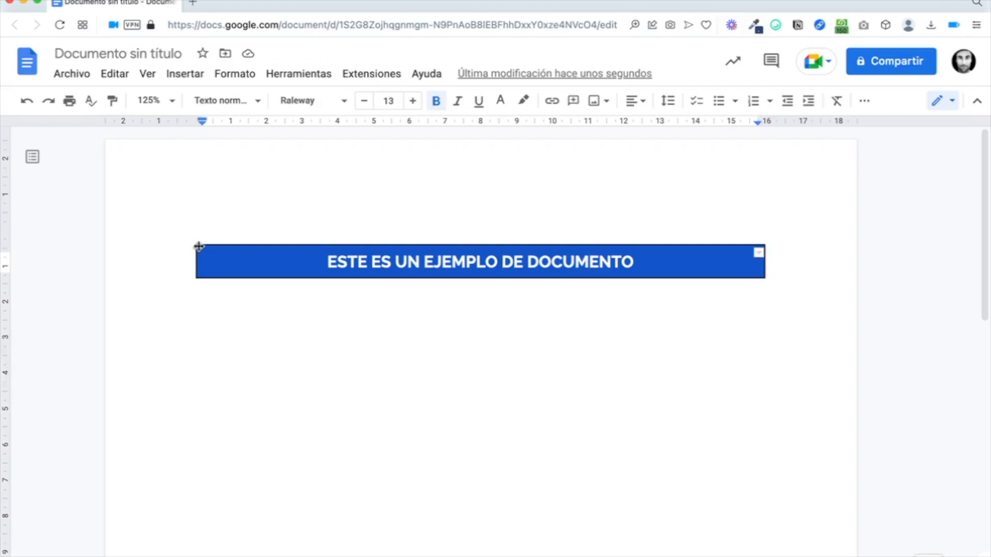
scroll(745, 274, up, 5)
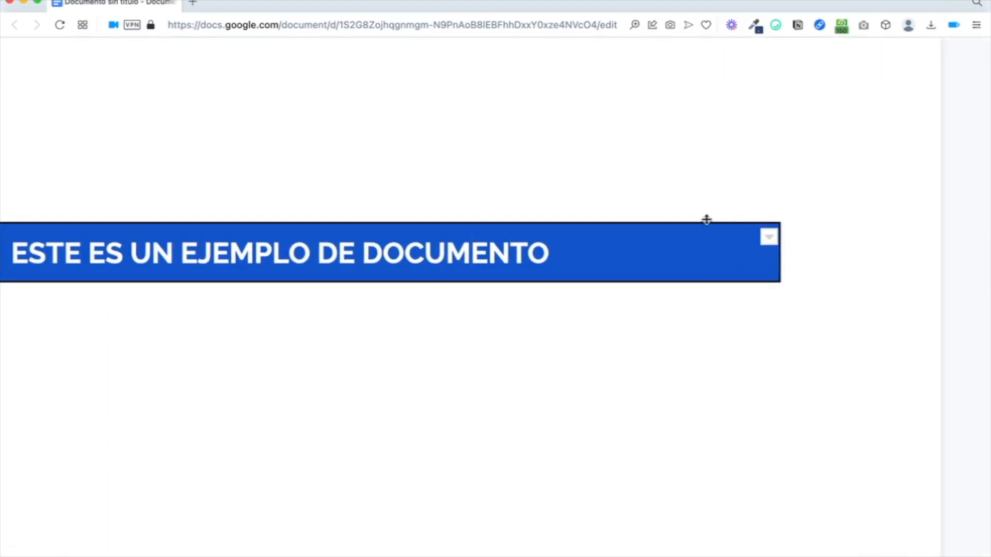
scroll(765, 294, down, 5)
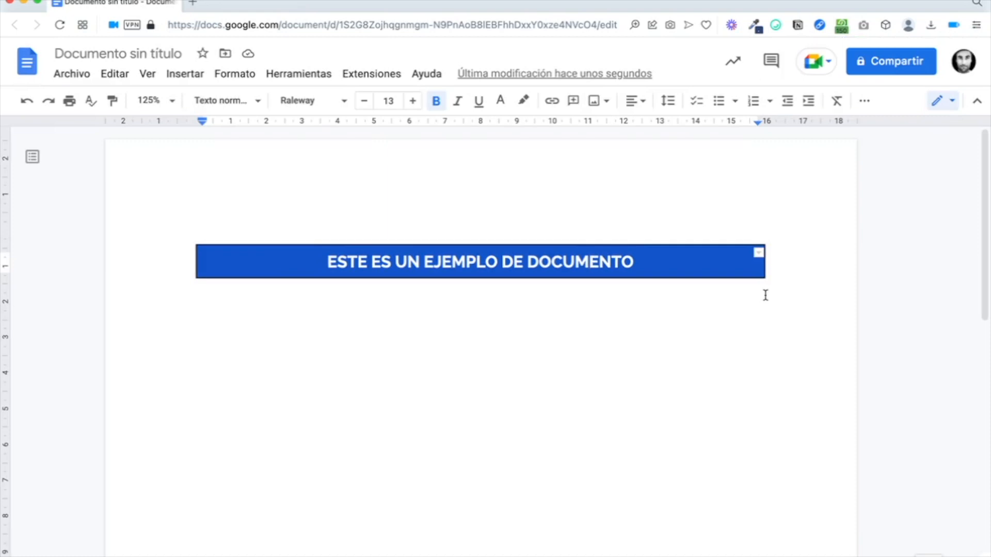
Step: Set the title banner's border width to 0 pt so it has no border
triple_click(640, 265)
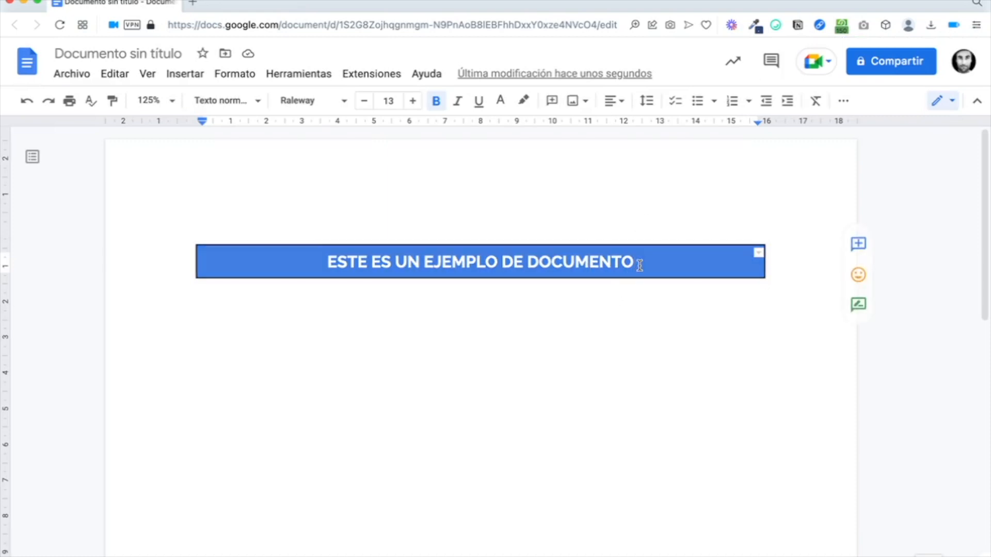
click(844, 100)
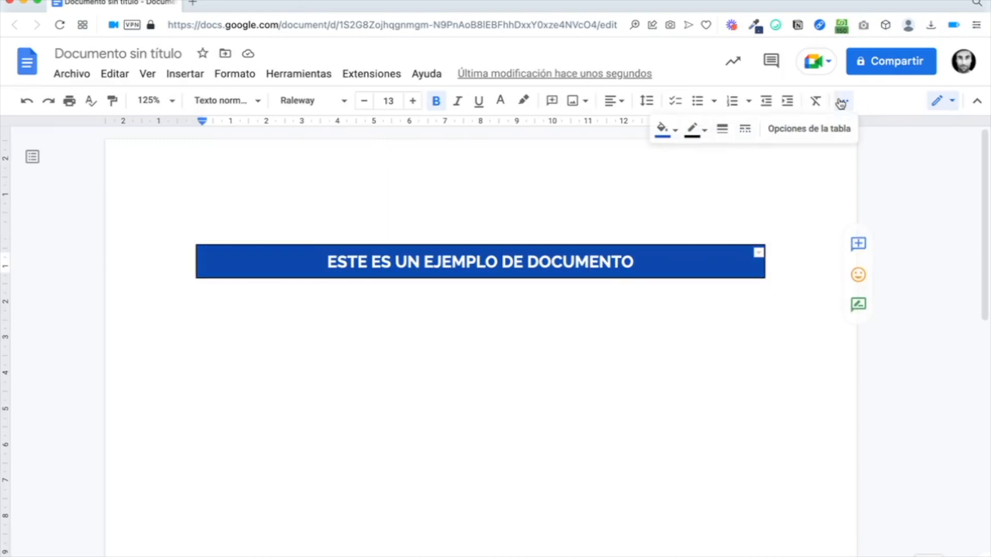
click(705, 133)
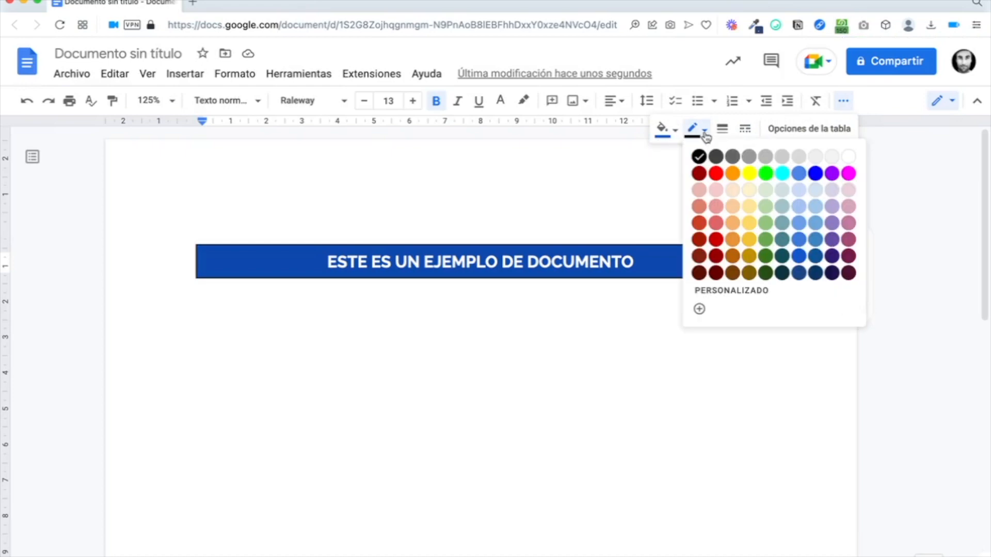
click(725, 132)
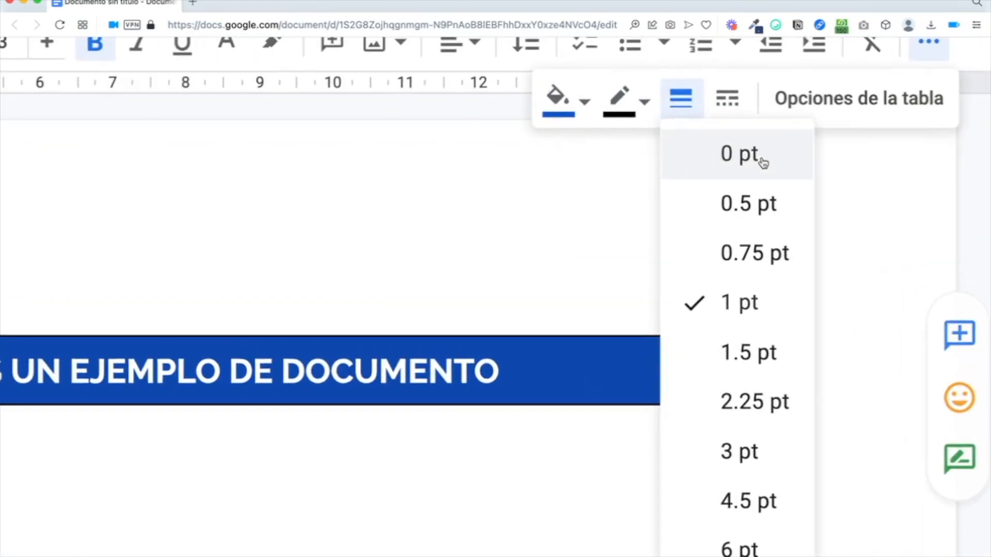
click(645, 116)
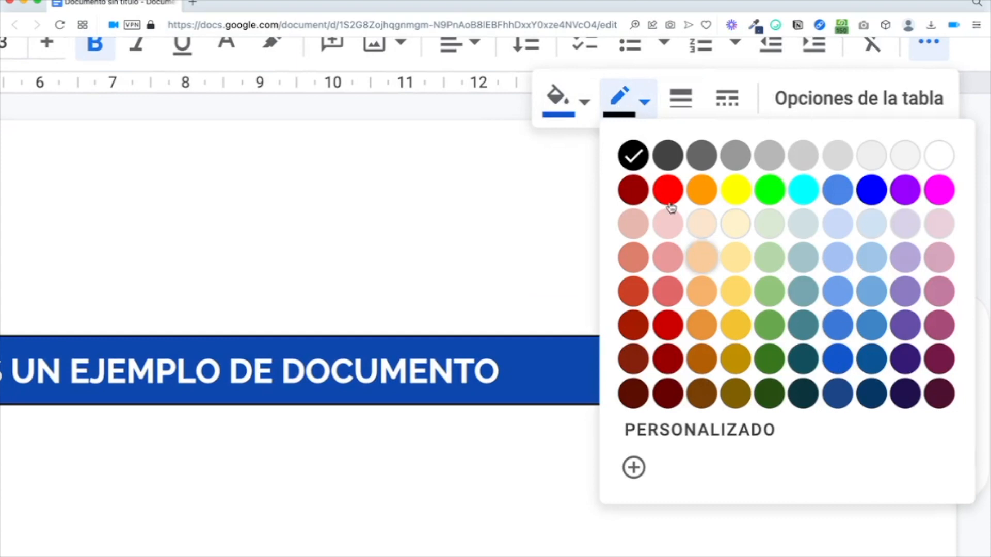
click(681, 98)
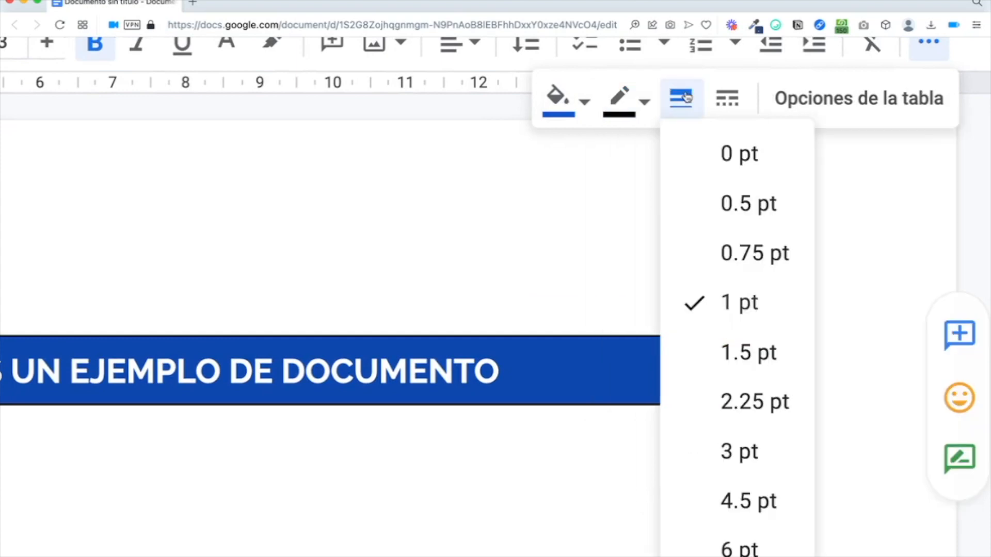
click(735, 161)
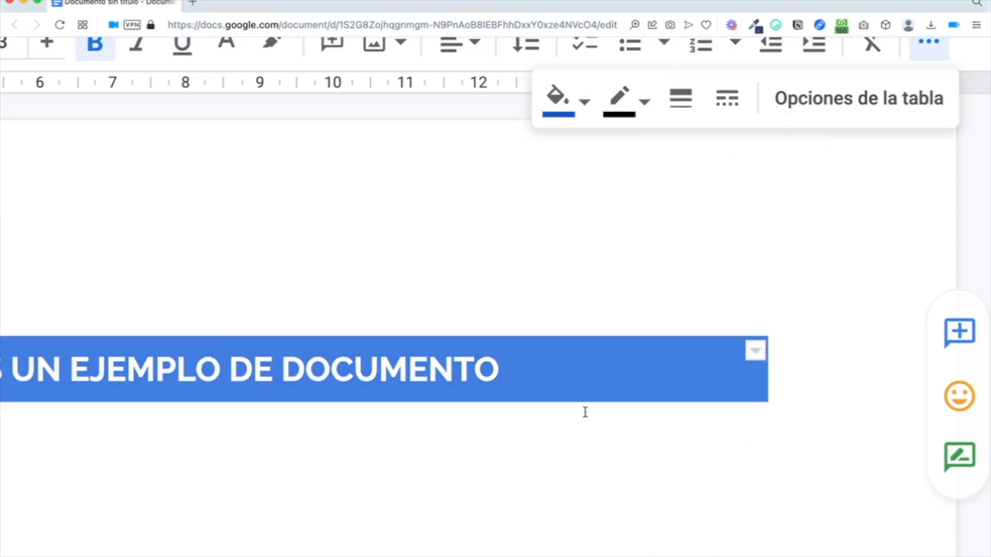
click(627, 367)
click(583, 450)
key(super+0)
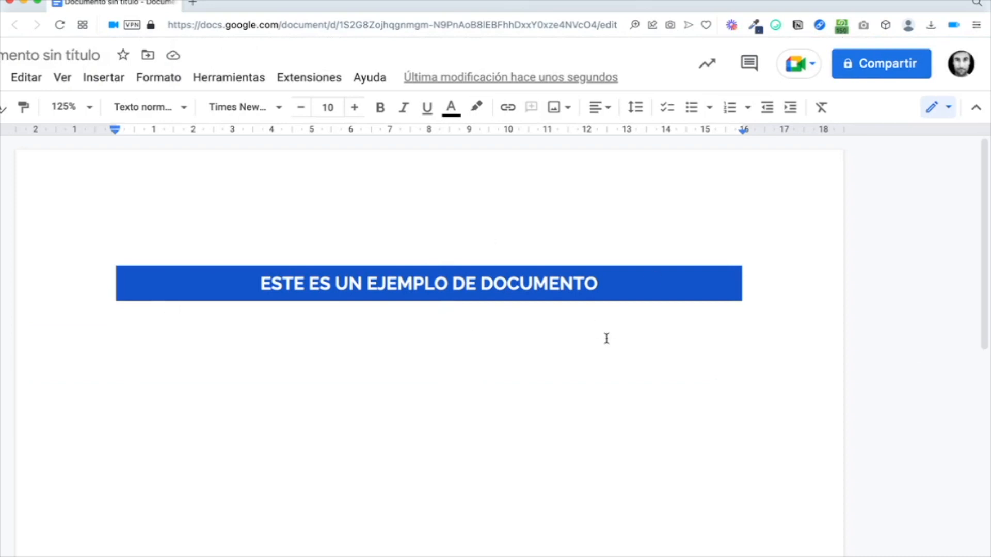
Step: Try numbering the title line, then remove the numbering again
click(241, 287)
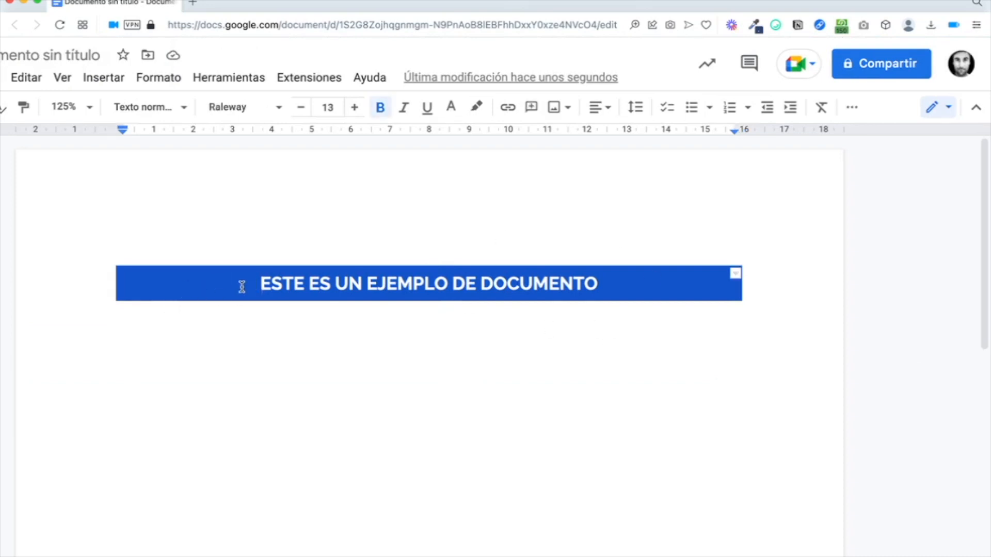
key(super+shift+7)
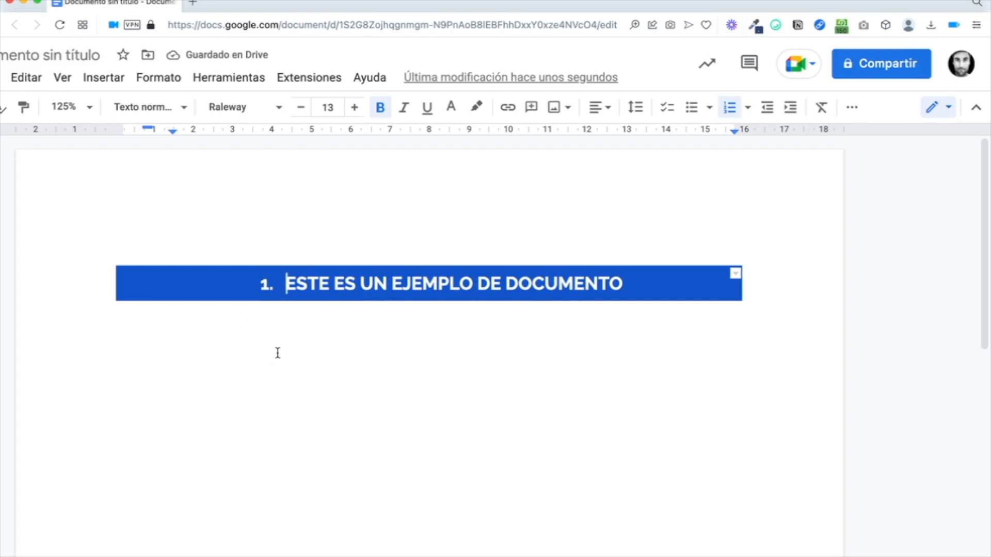
key(super+shift+7)
click(180, 338)
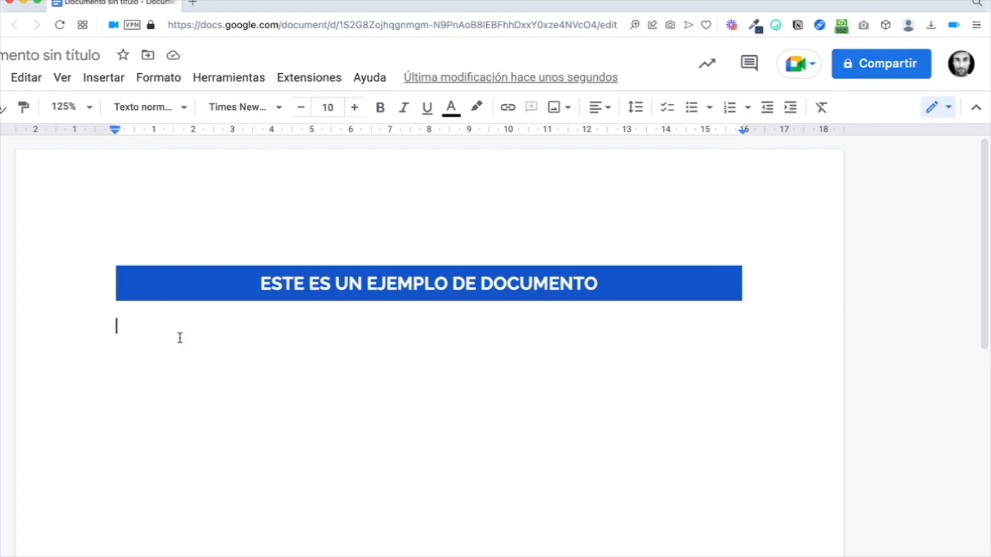
Step: Insert a 2 x 4 table below the banner and paste DATOS DEL CENTRO Y DEL ALUMNO/A into its first cell
click(87, 77)
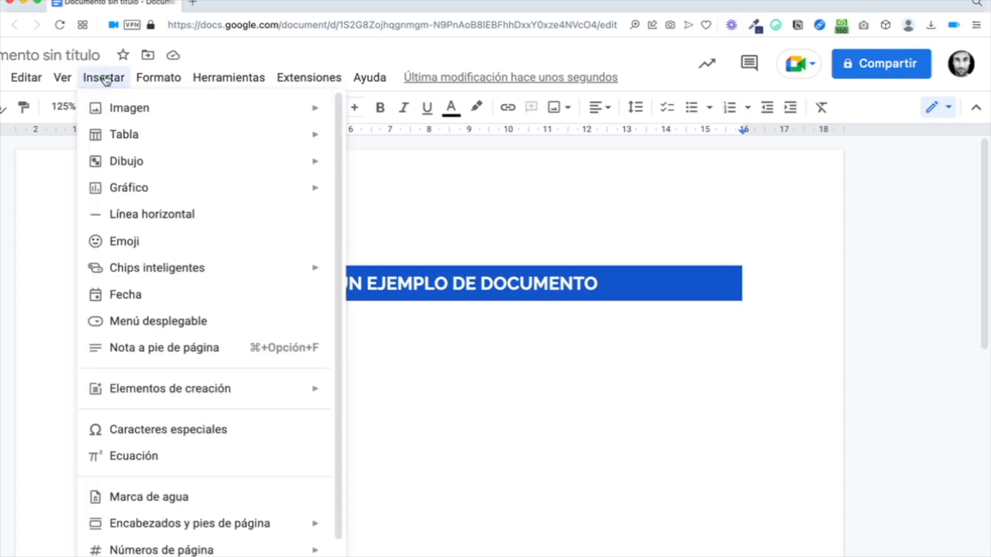
mouse_move(119, 136)
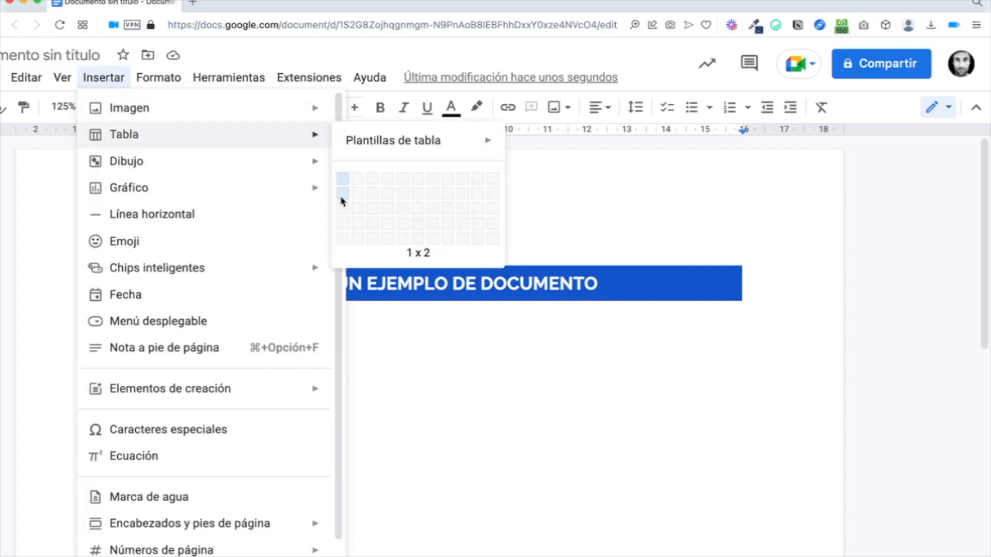
click(358, 231)
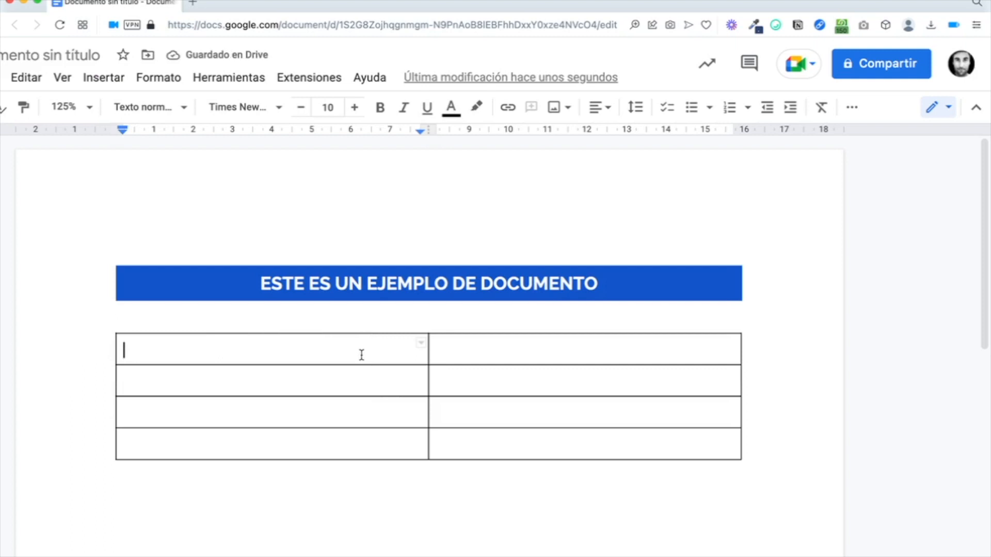
text(DATOS DEL CENTRO Y DEL ALUMNO/A)
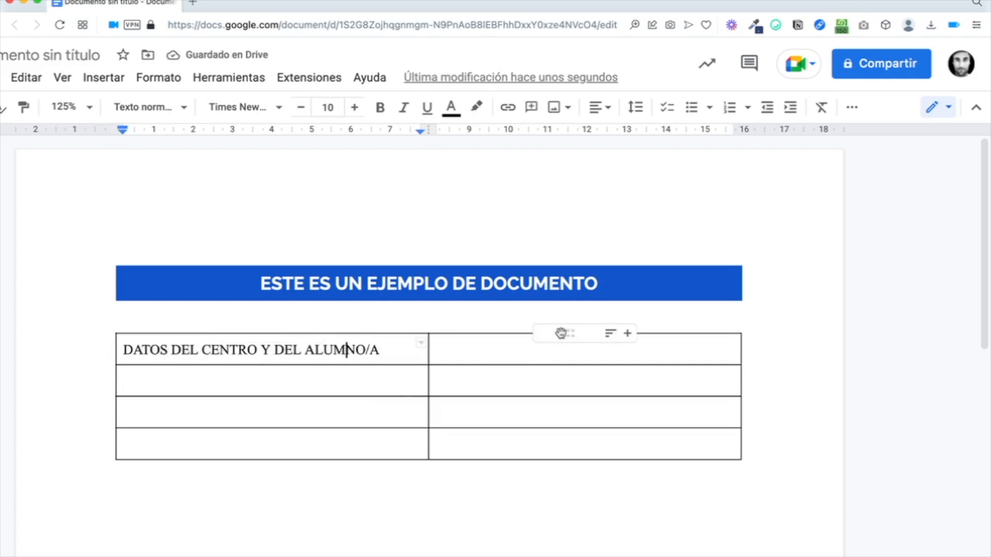
Step: Merge the first row's two cells and centre the heading
drag(511, 349, 334, 354)
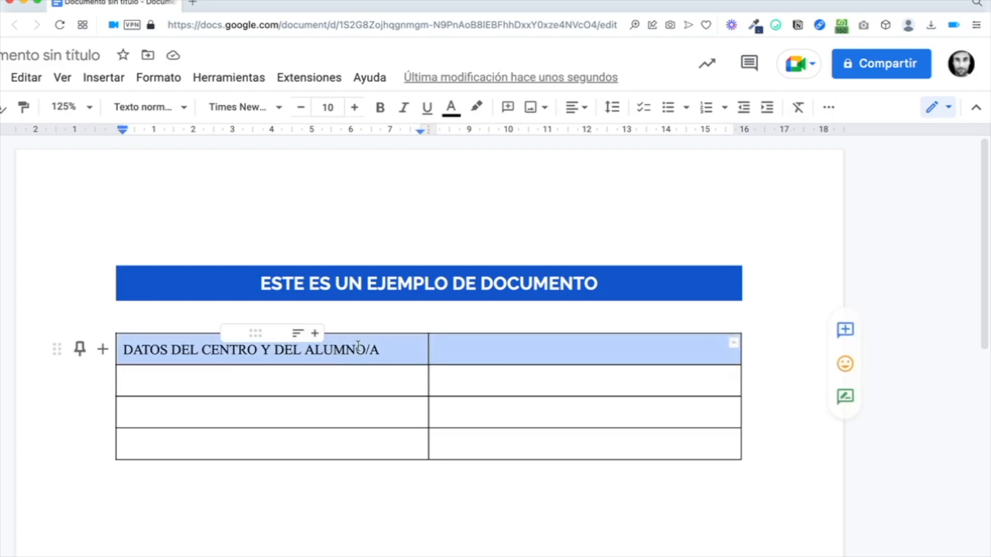
right_click(355, 349)
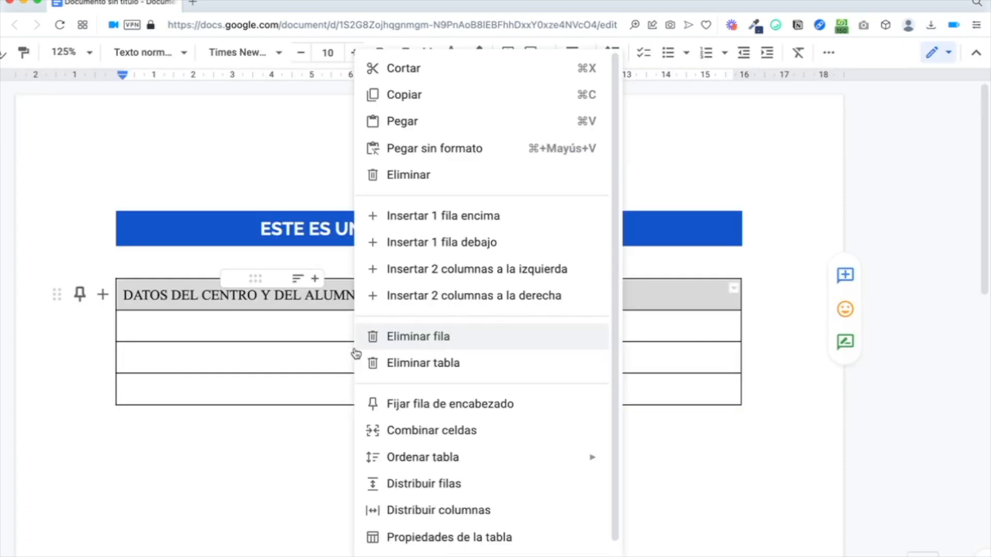
click(416, 434)
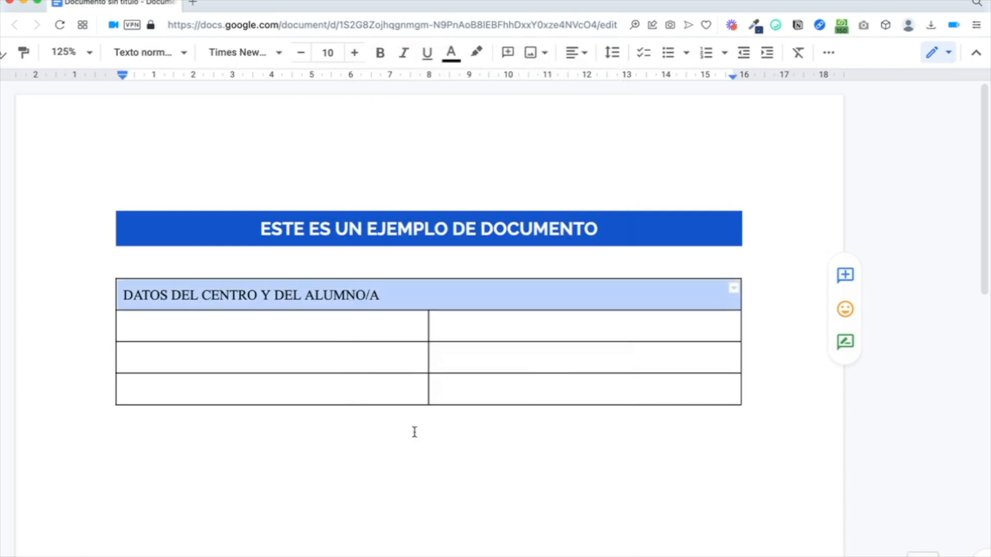
click(573, 53)
click(529, 83)
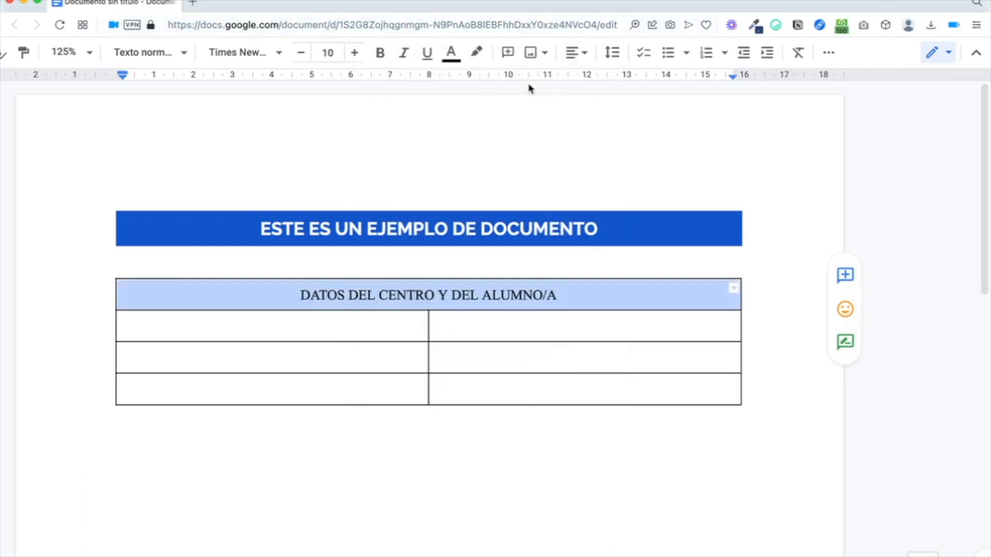
click(380, 293)
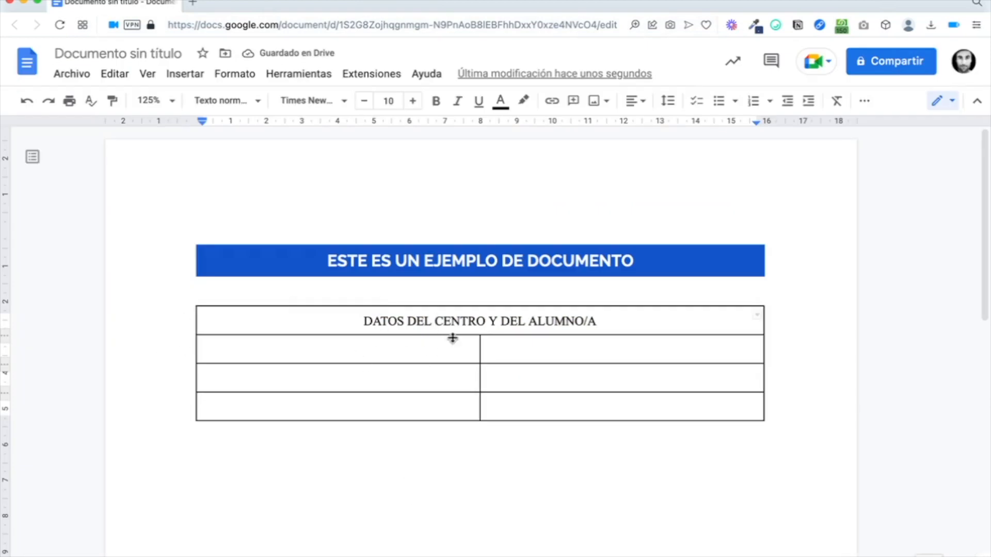
Step: Label the second row Datos del centro and narrow the left label column
click(394, 344)
text(Datos del centro)
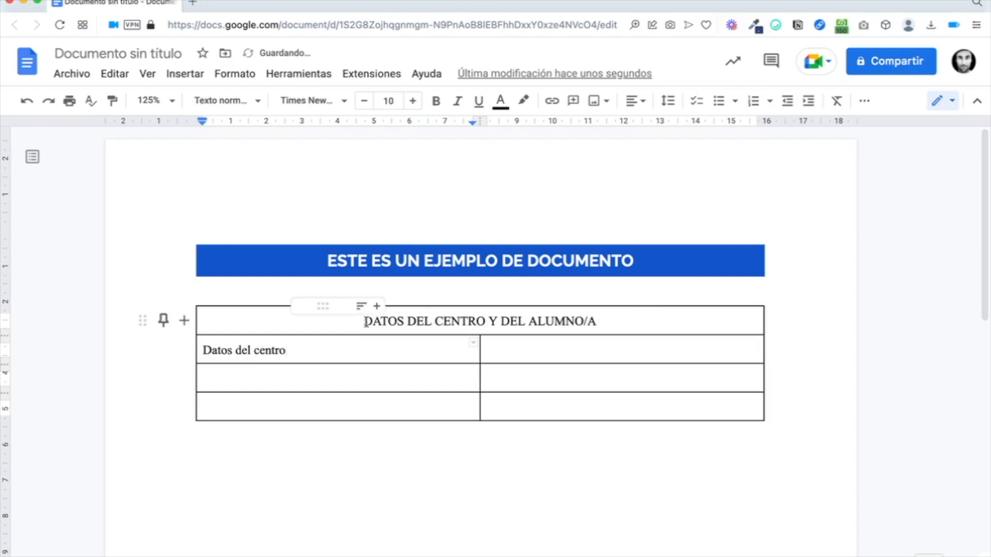
drag(363, 323, 678, 323)
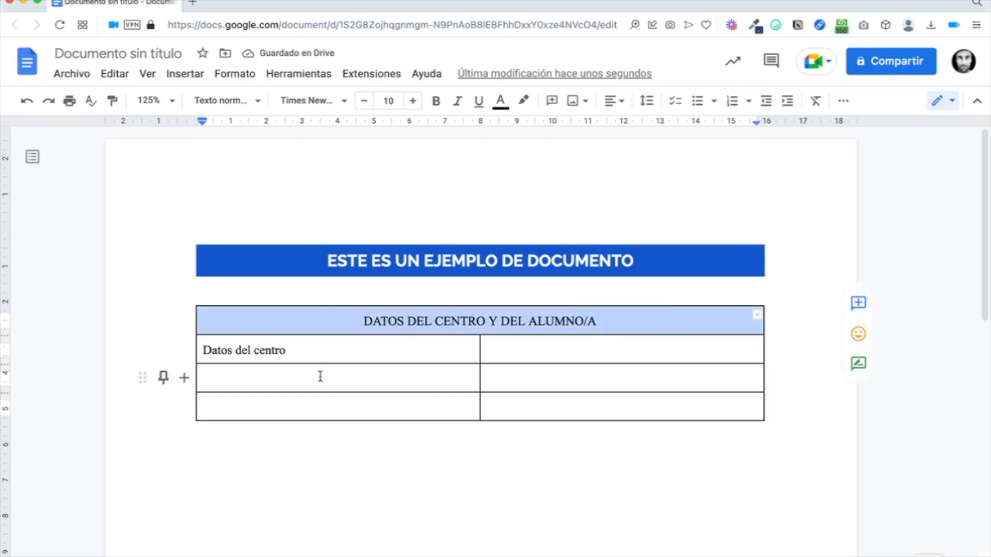
click(354, 354)
drag(481, 352, 326, 360)
click(340, 350)
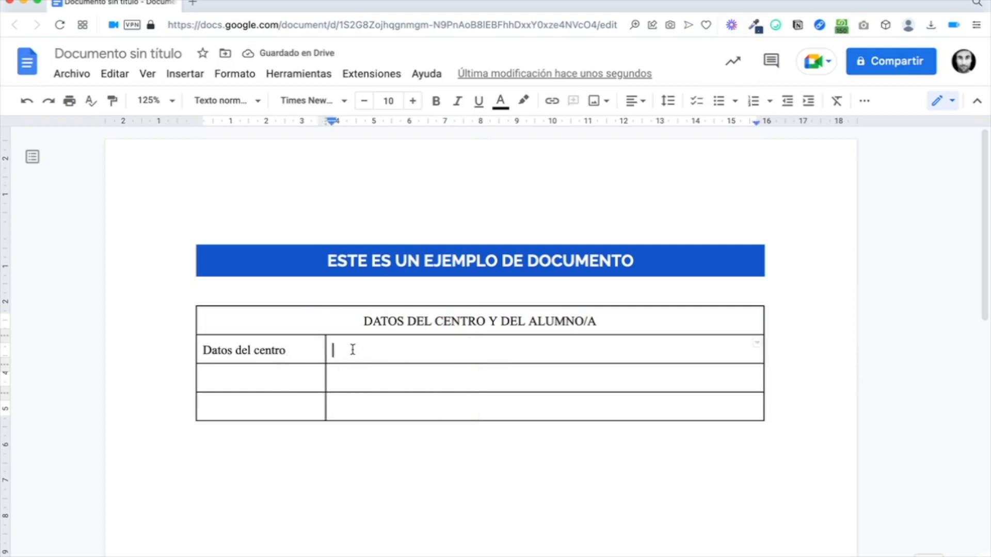
Step: Add the Nombre y apellidos and Fecha de nacimiento labels, undoing an extra row added by Tab
click(288, 384)
key(super+v)
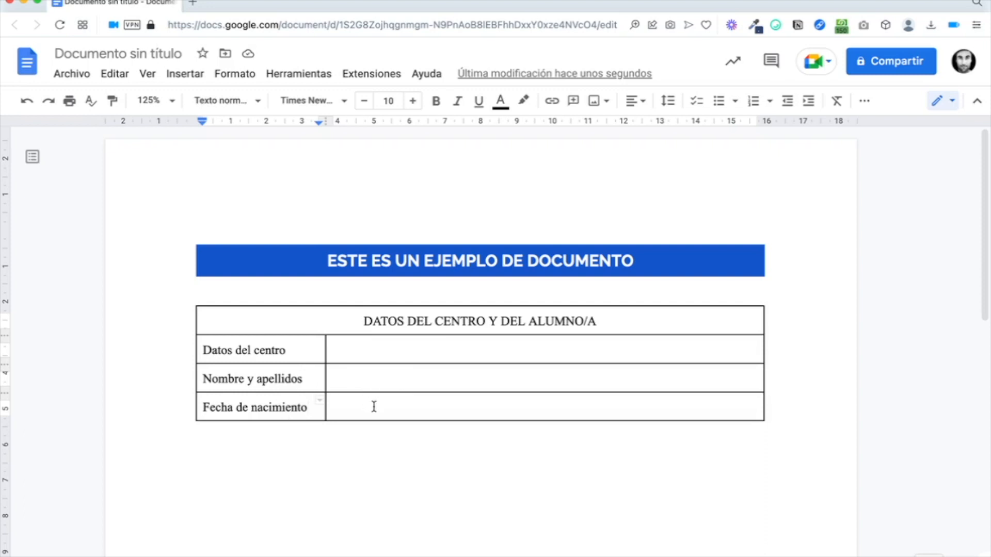
mouse_move(373, 405)
mouse_down()
mouse_move(317, 405)
mouse_move(365, 402)
mouse_up()
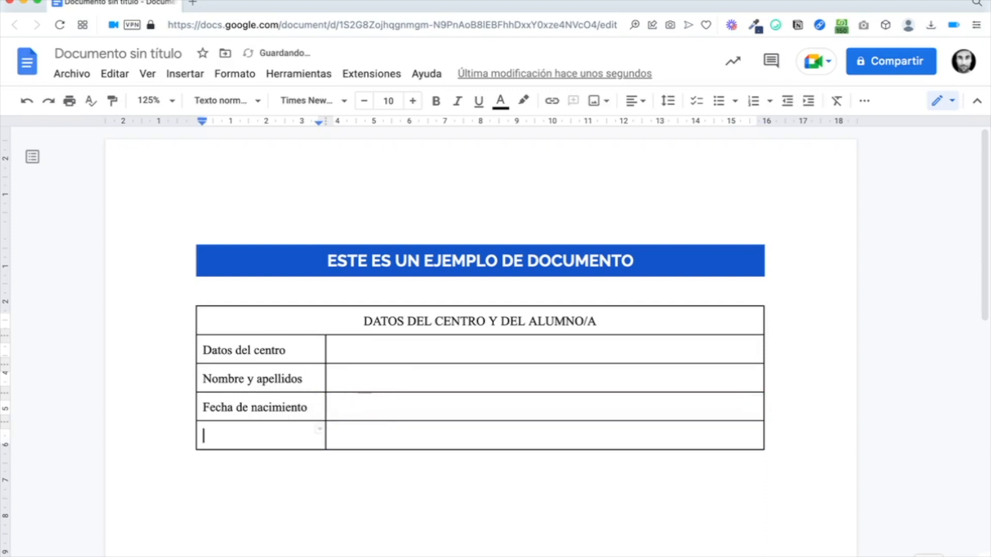
key(Tab)
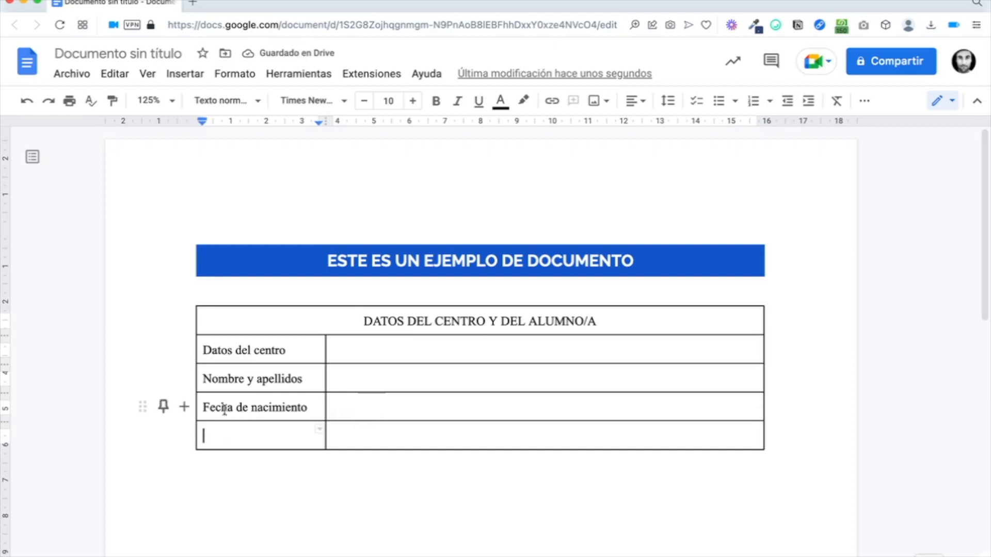
click(26, 101)
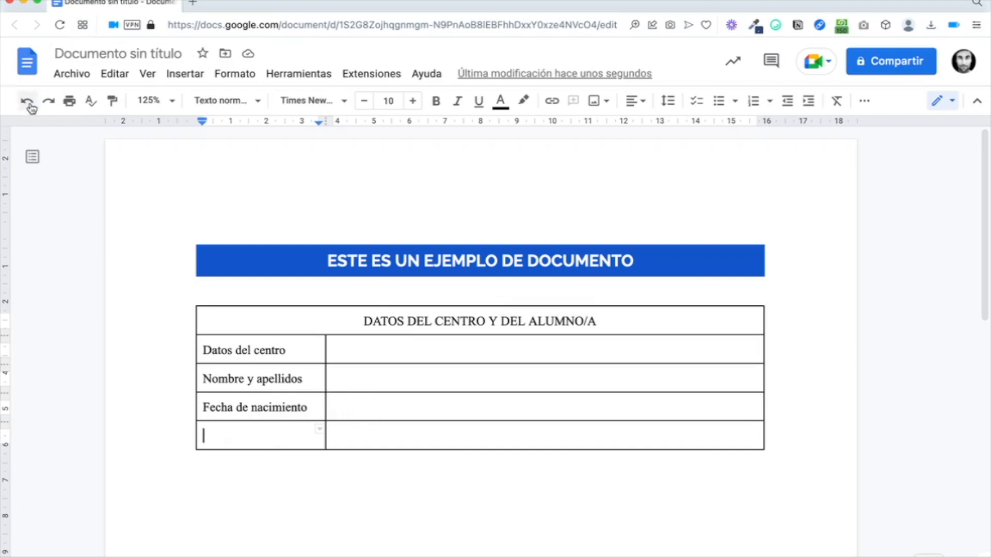
click(27, 101)
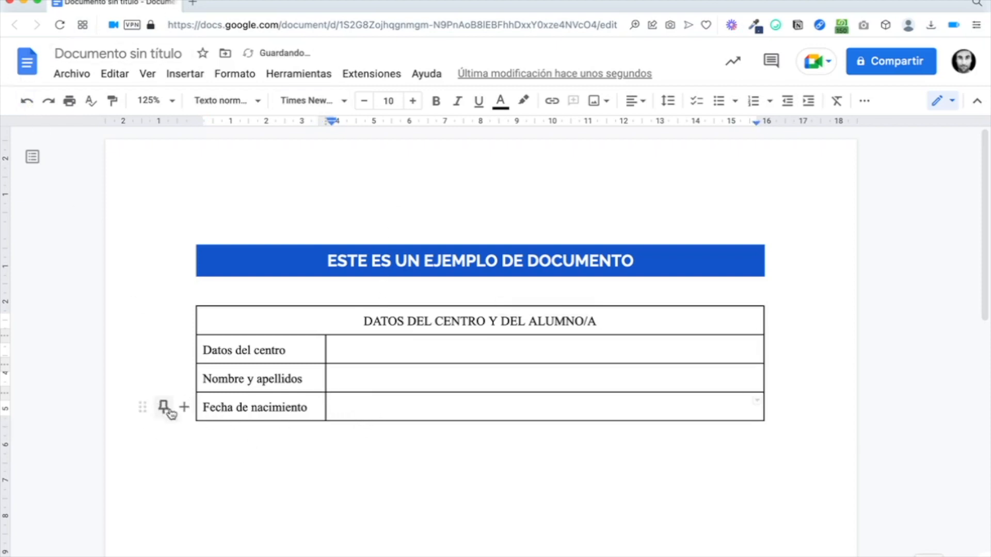
scroll(184, 411, up, 5)
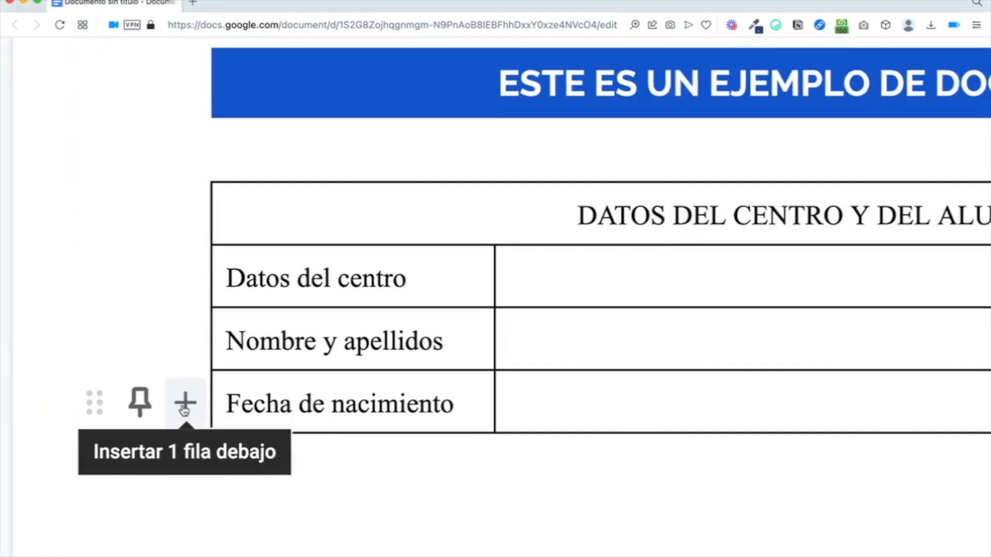
Step: Insert two new rows below Fecha de nacimiento for the remaining labels
click(184, 410)
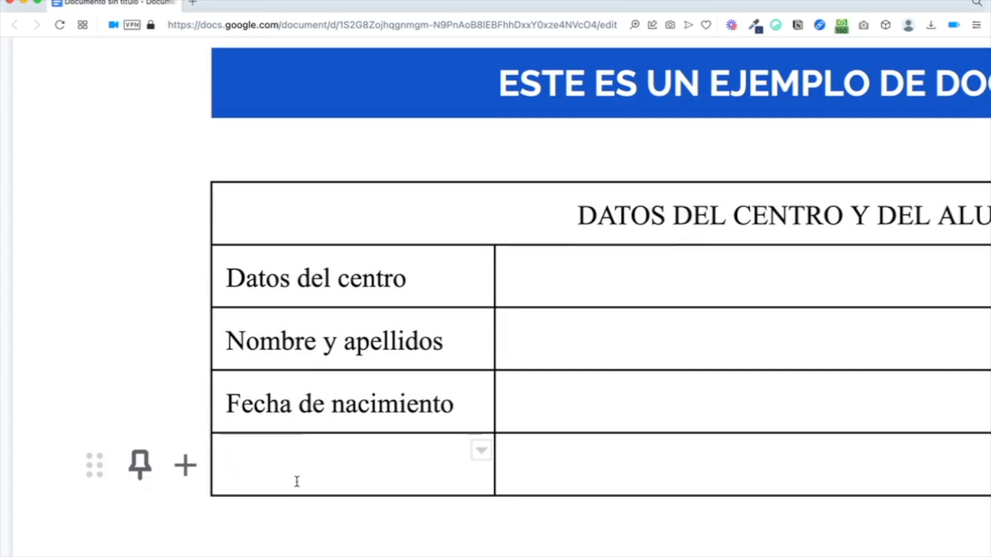
right_click(313, 478)
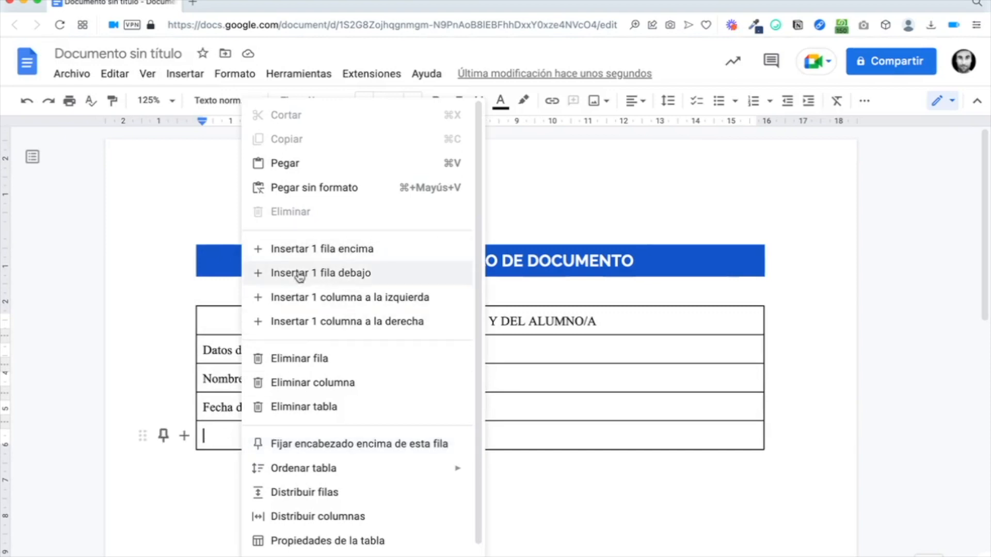
click(320, 275)
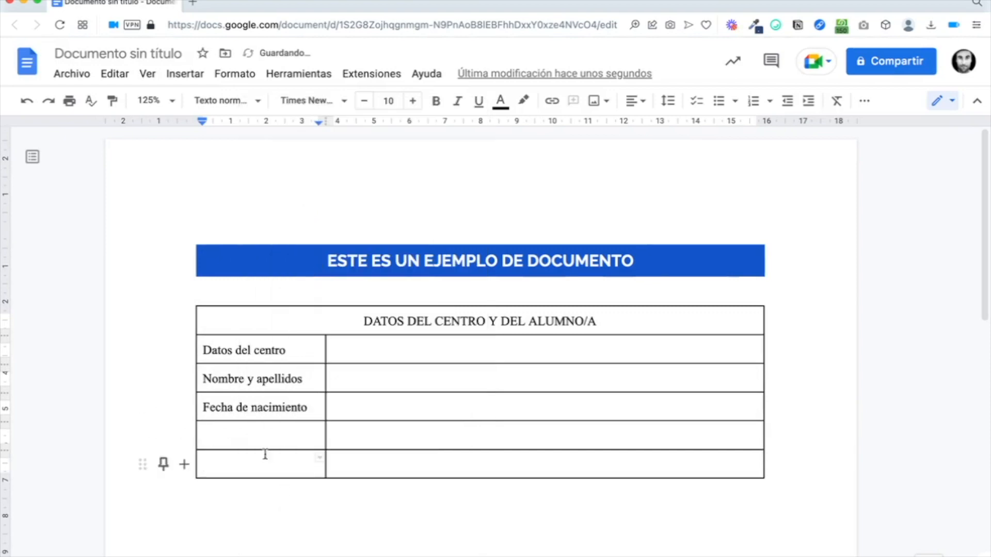
click(270, 434)
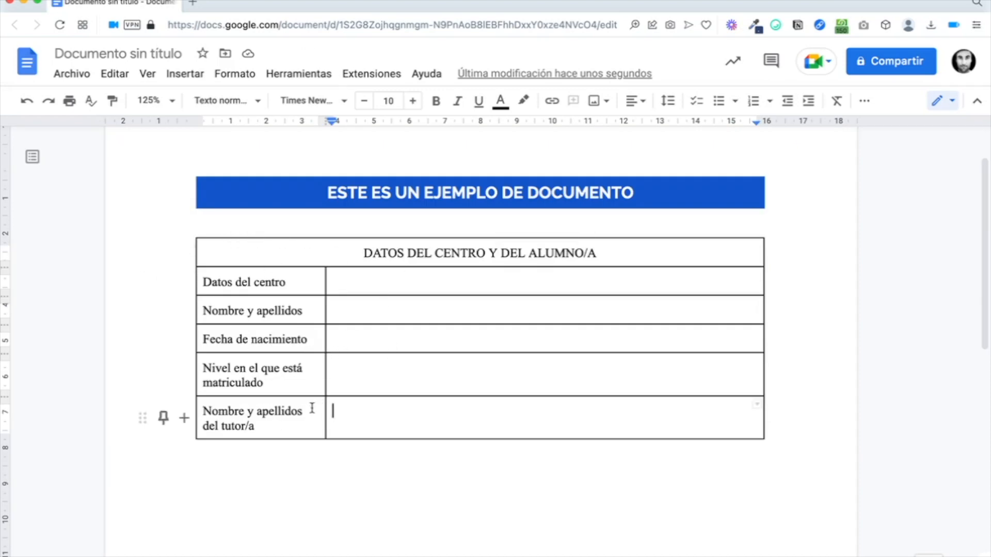
scroll(312, 408, up, 3)
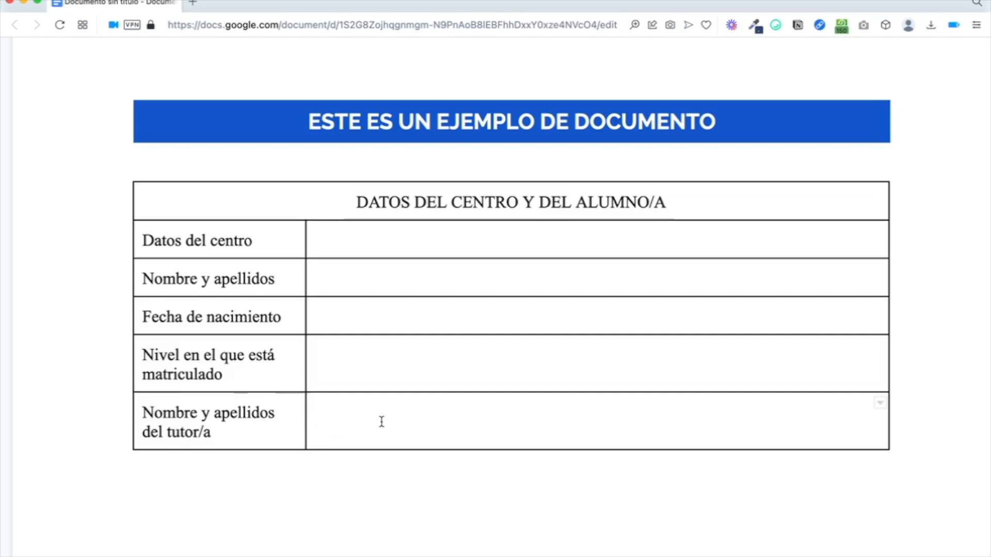
Step: Enter a person's full name in the tutor row's value cell
scroll(382, 422, down, 3)
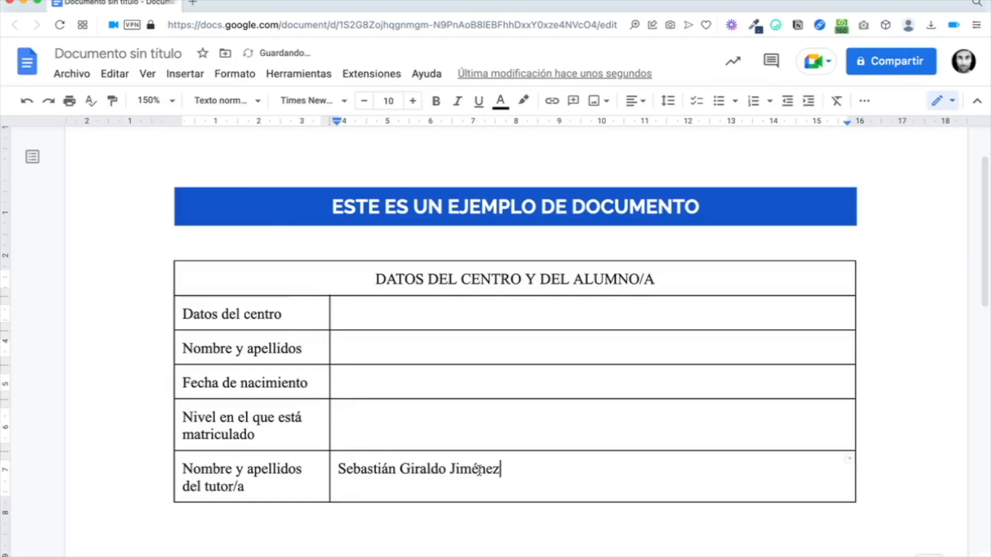
drag(479, 470, 327, 470)
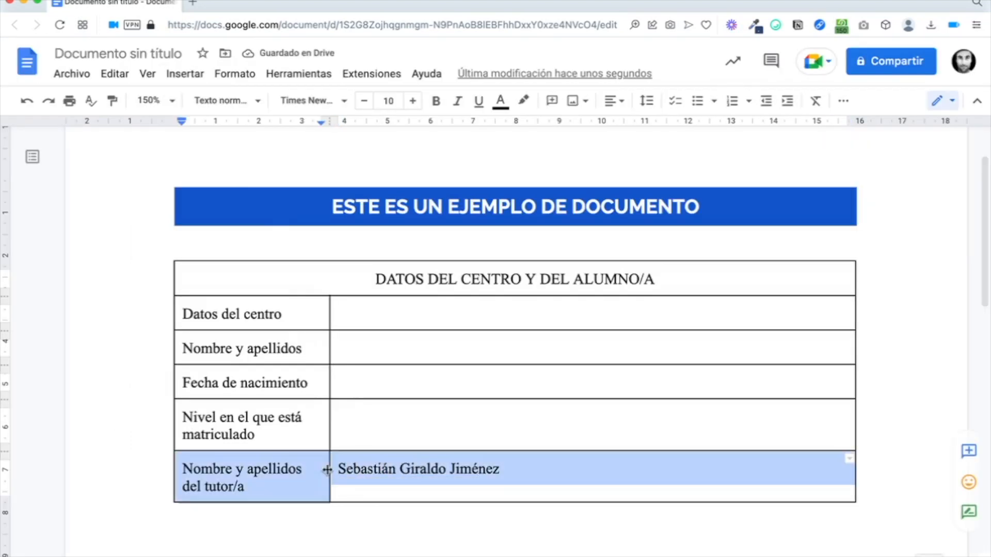
click(376, 469)
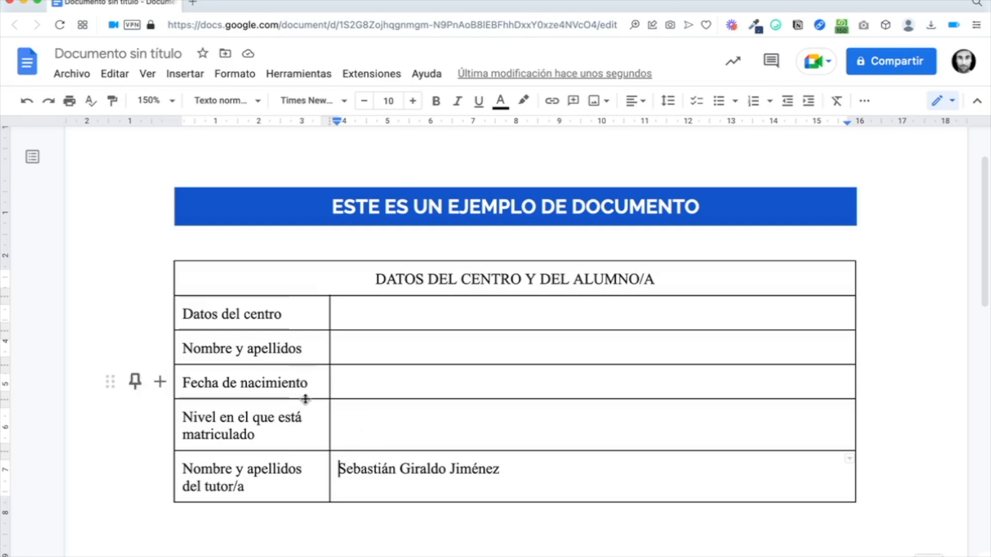
Step: Make the Fecha de nacimiento, Nombre y apellidos and Datos del centro rows taller
drag(303, 399, 307, 427)
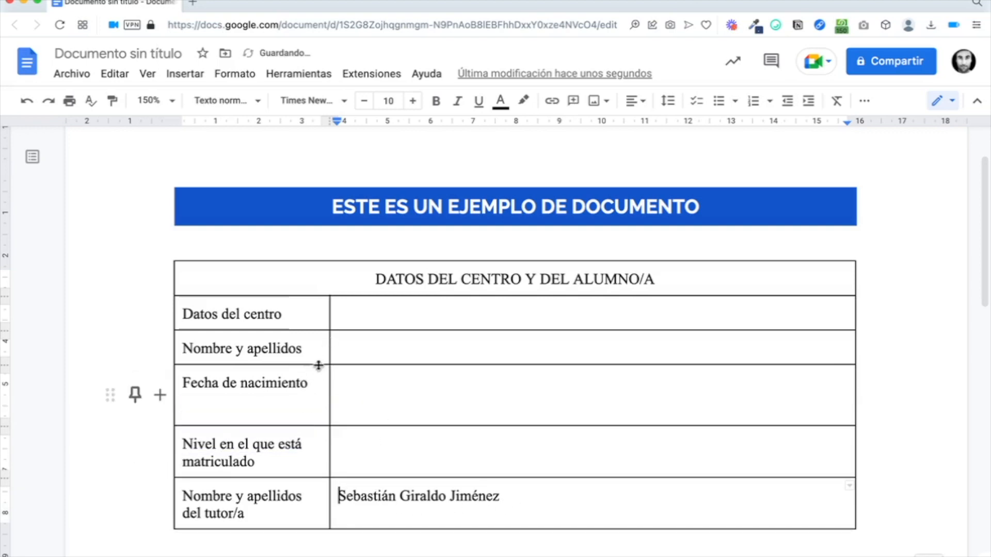
drag(320, 365, 320, 391)
drag(313, 330, 315, 360)
scroll(315, 360, down, 2)
Step: Enter CPR as the school centre's name, then select the whole table
click(363, 226)
text(CPR Ana de Charpentier)
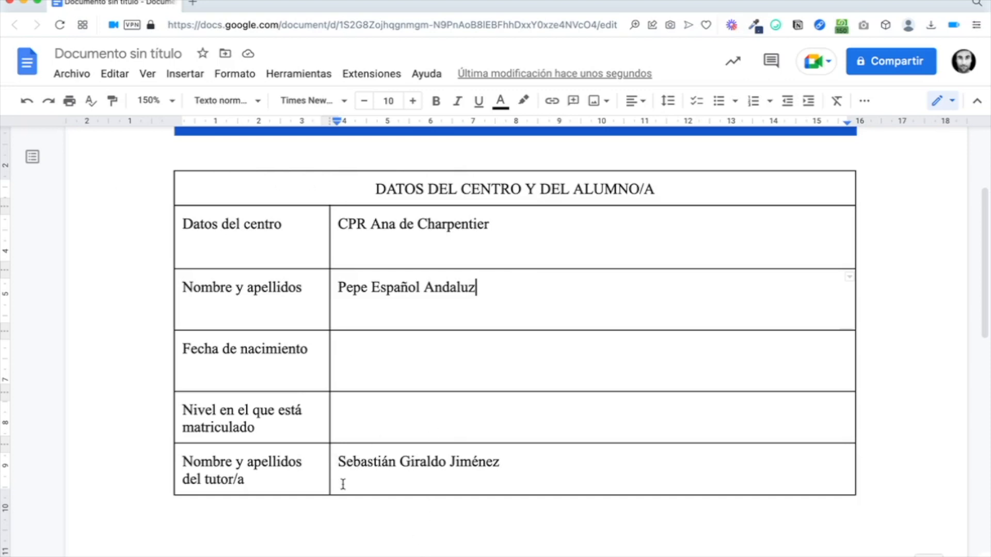
click(303, 188)
drag(303, 189, 552, 472)
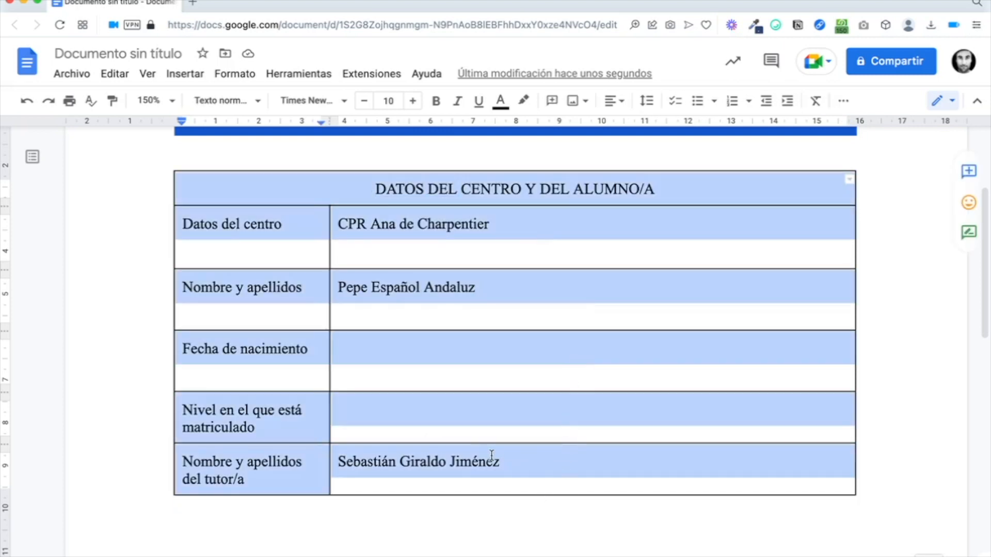
Step: Set the table's vertical cell alignment to Medio in Table properties
right_click(492, 456)
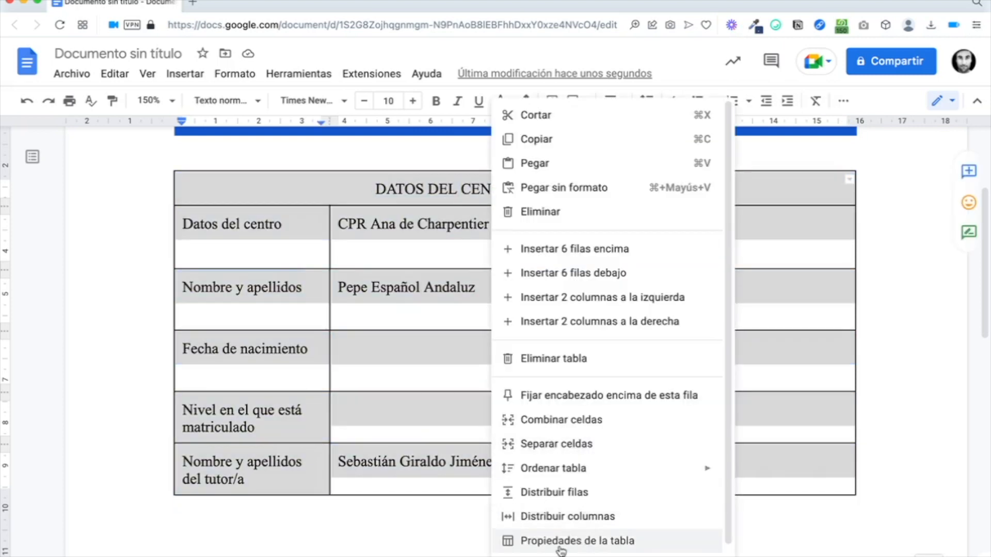
click(529, 541)
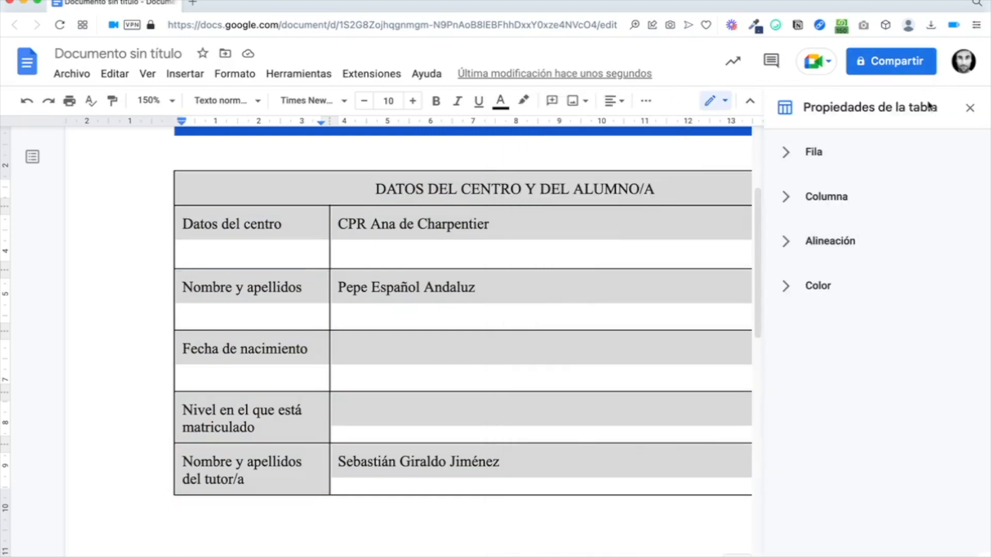
click(788, 248)
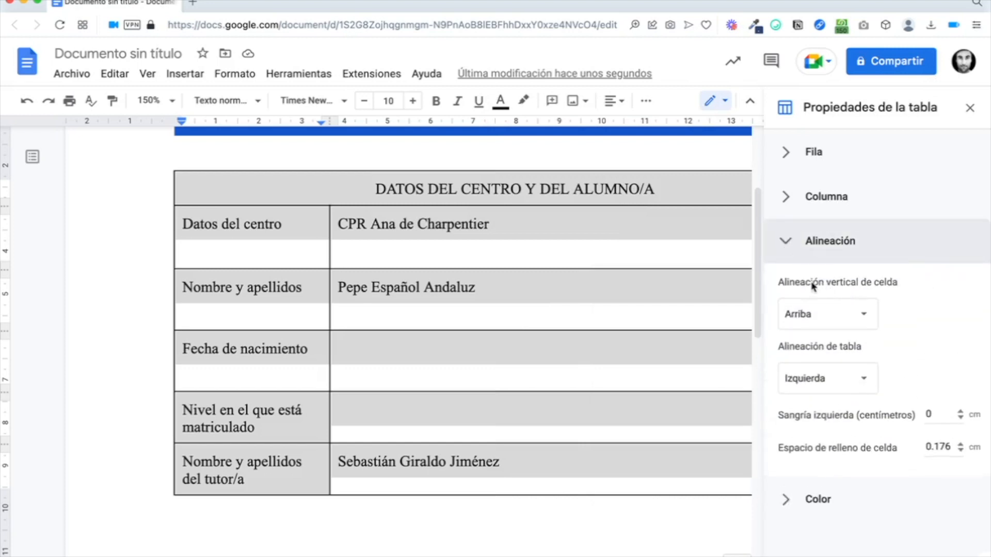
click(865, 314)
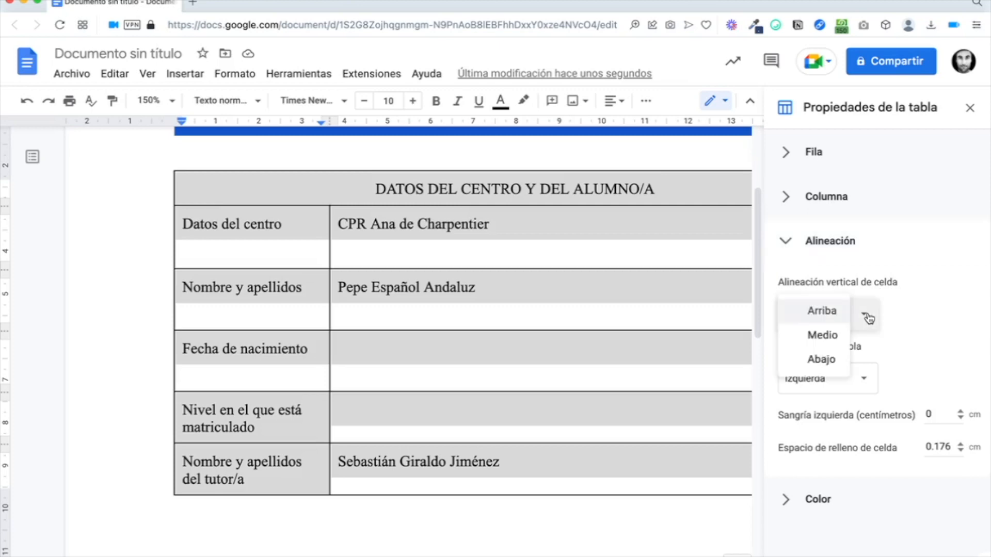
click(824, 335)
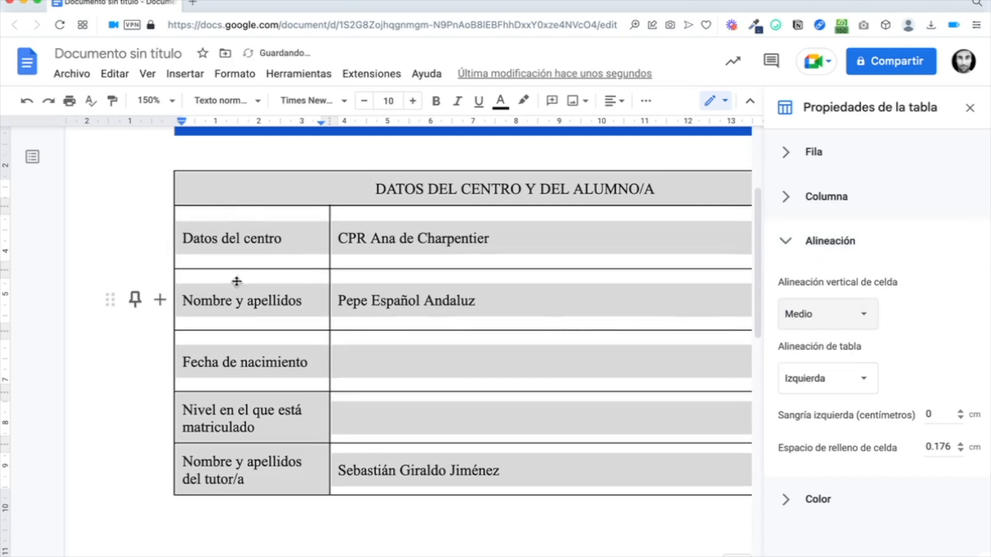
click(398, 239)
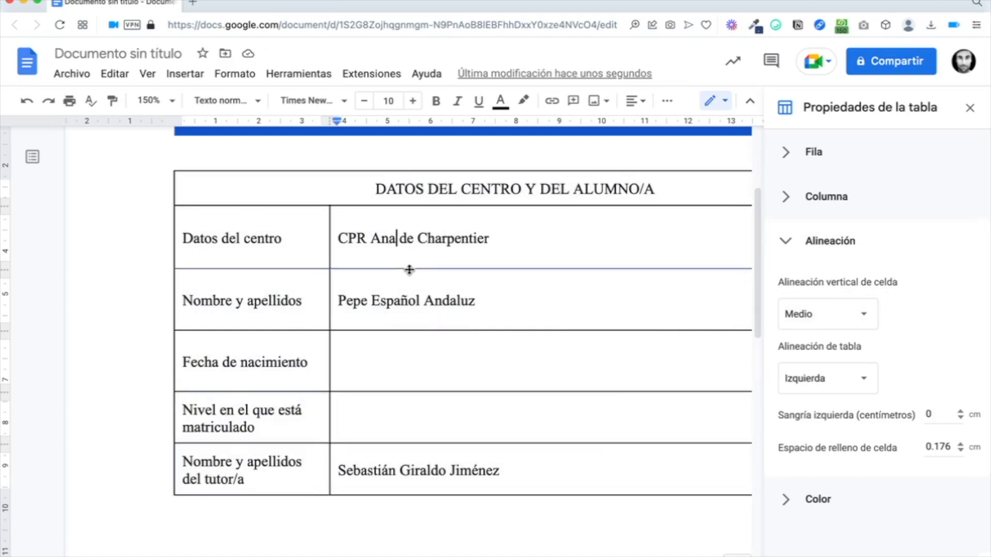
Step: Raise the Datos del centro row to match the other rows and close Table properties
mouse_move(407, 269)
mouse_down()
mouse_move(412, 351)
mouse_move(412, 239)
mouse_move(416, 257)
mouse_up()
click(416, 257)
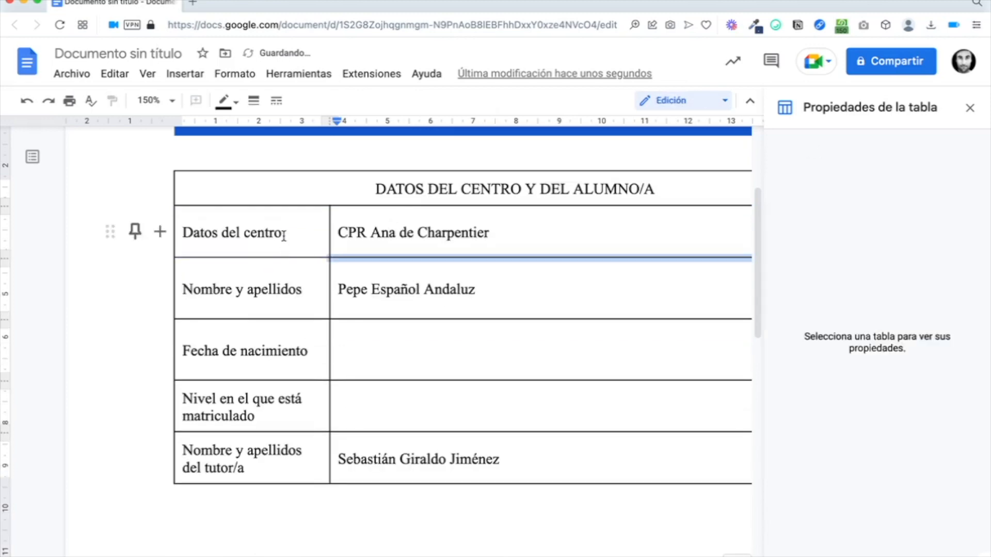
click(288, 241)
drag(281, 237, 476, 232)
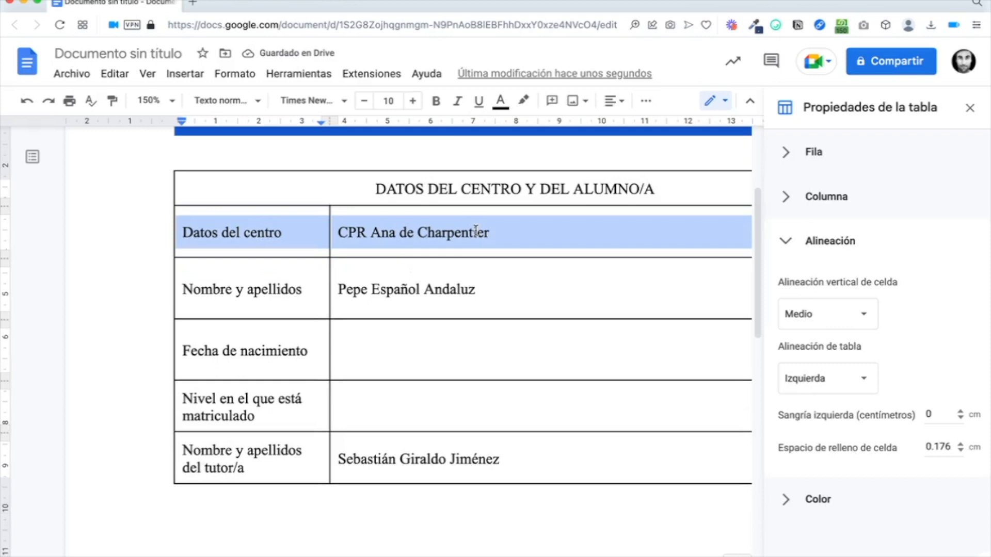
click(476, 231)
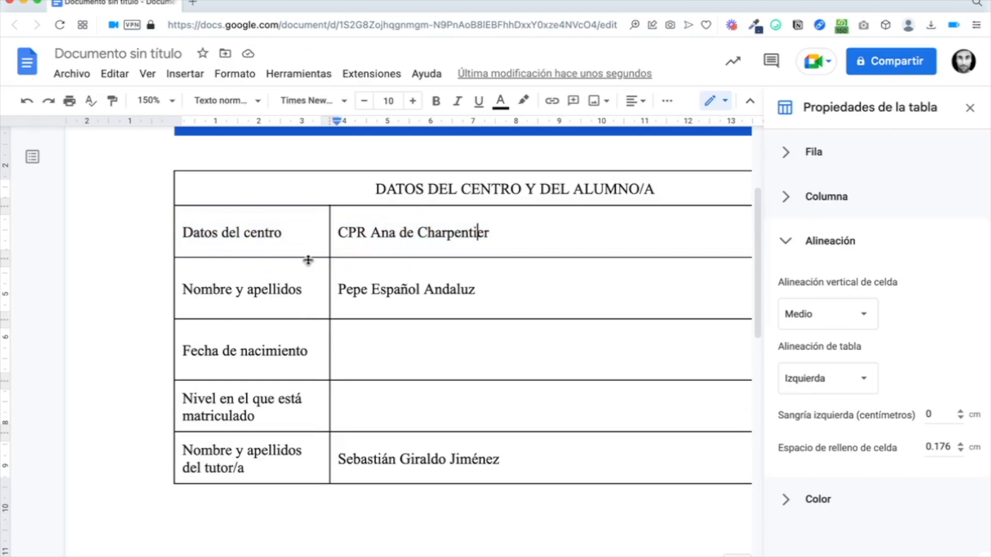
click(970, 107)
triple_click(426, 177)
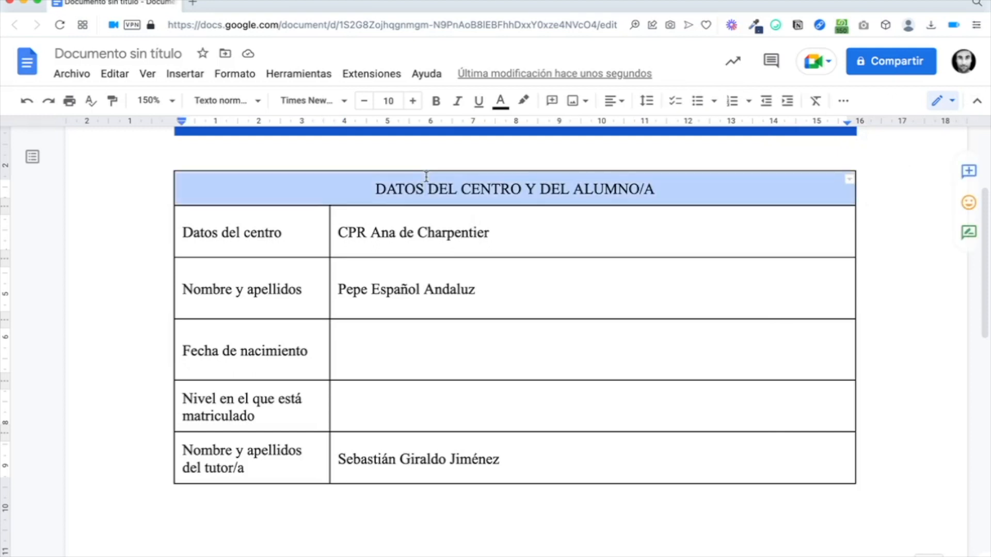
Step: Set the title DATOS DEL CENTRO Y DEL ALUMNO/A in bold Roboto Slab
click(338, 103)
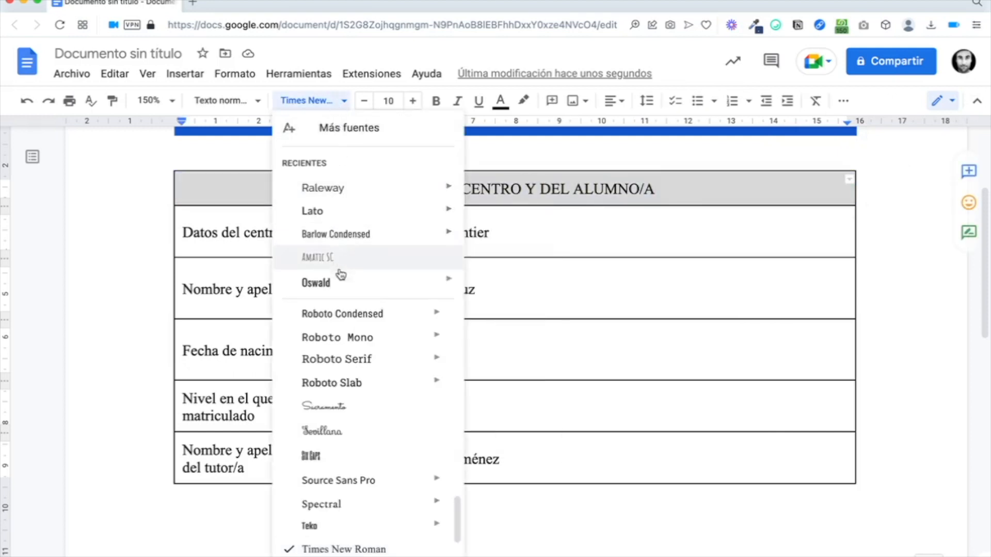
click(343, 387)
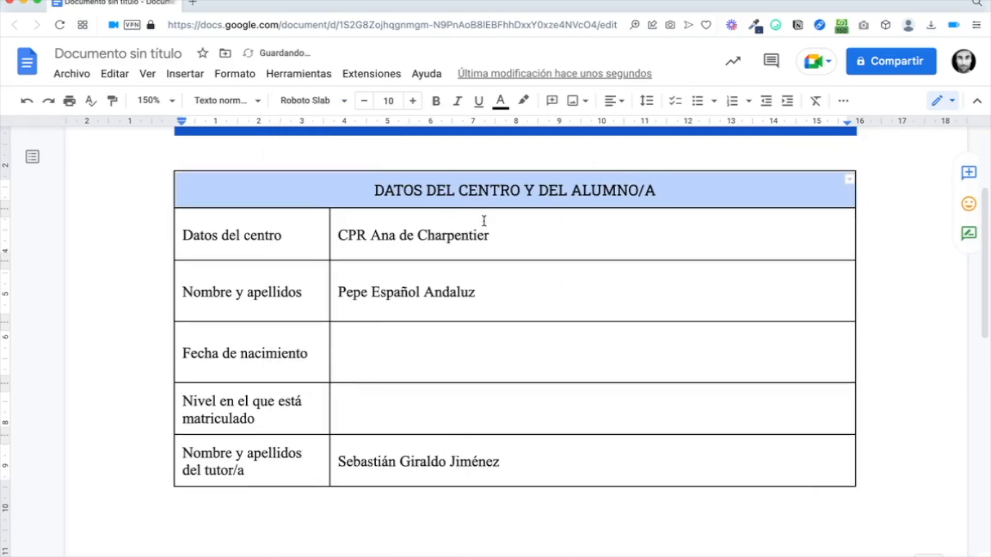
click(437, 100)
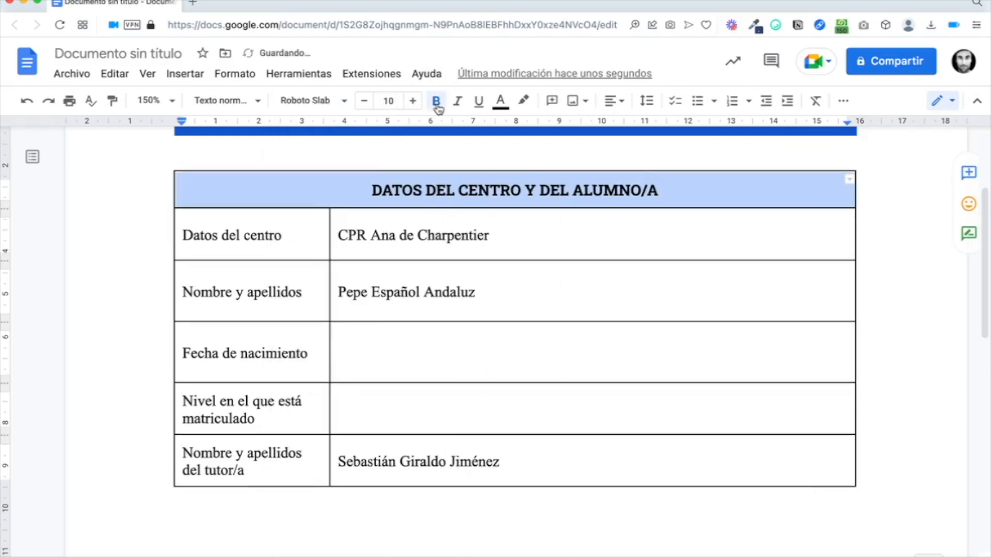
Step: Change the five first-column row labels to Roboto Slab
drag(186, 233, 241, 471)
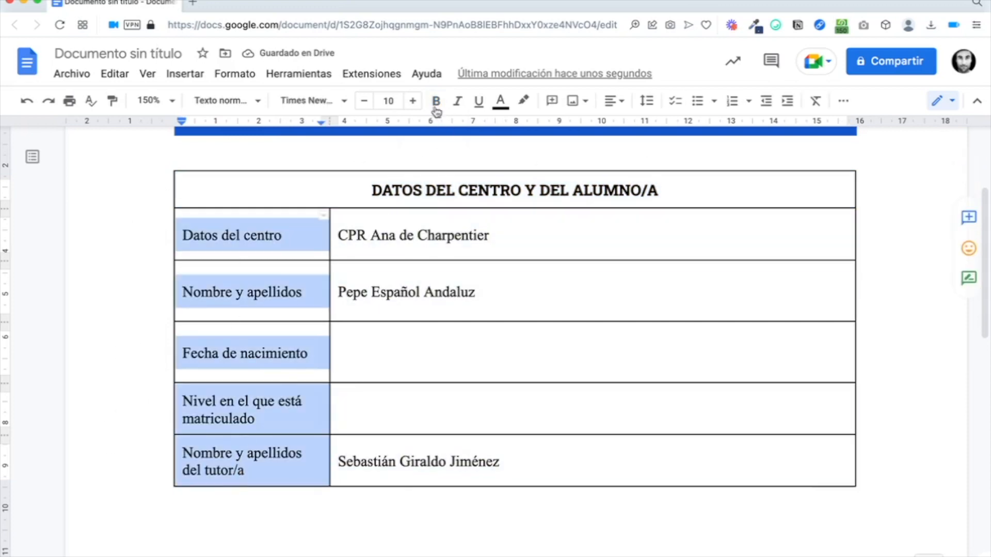
click(333, 101)
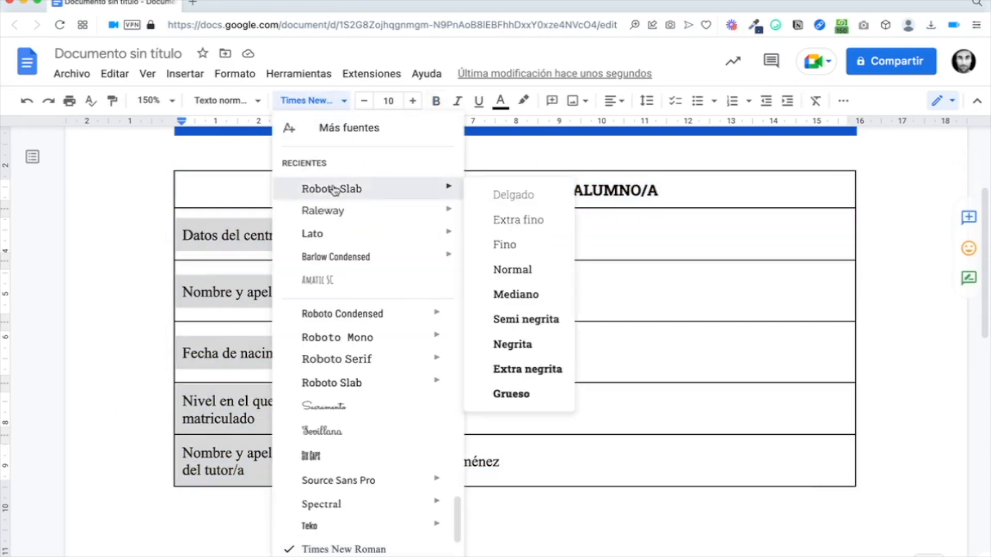
click(341, 190)
click(299, 231)
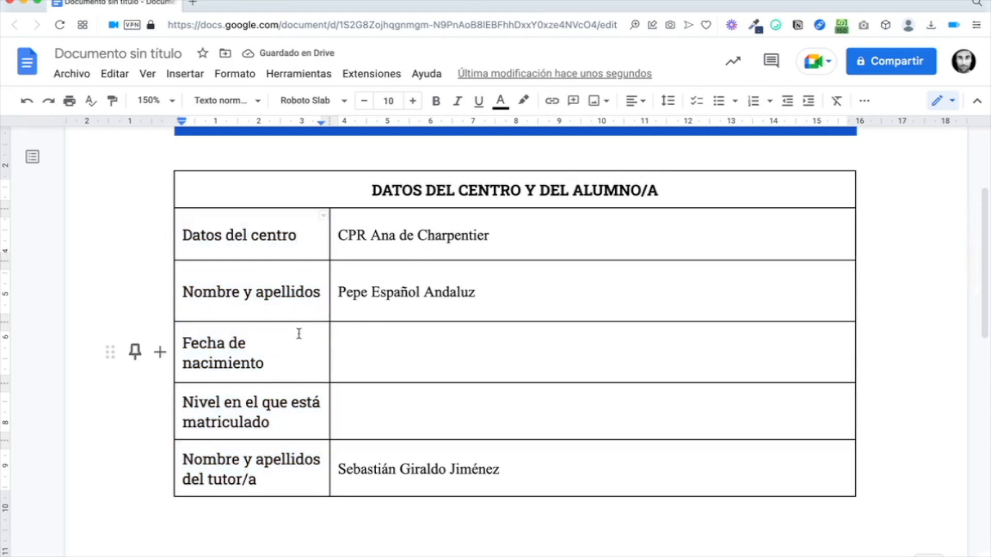
click(339, 194)
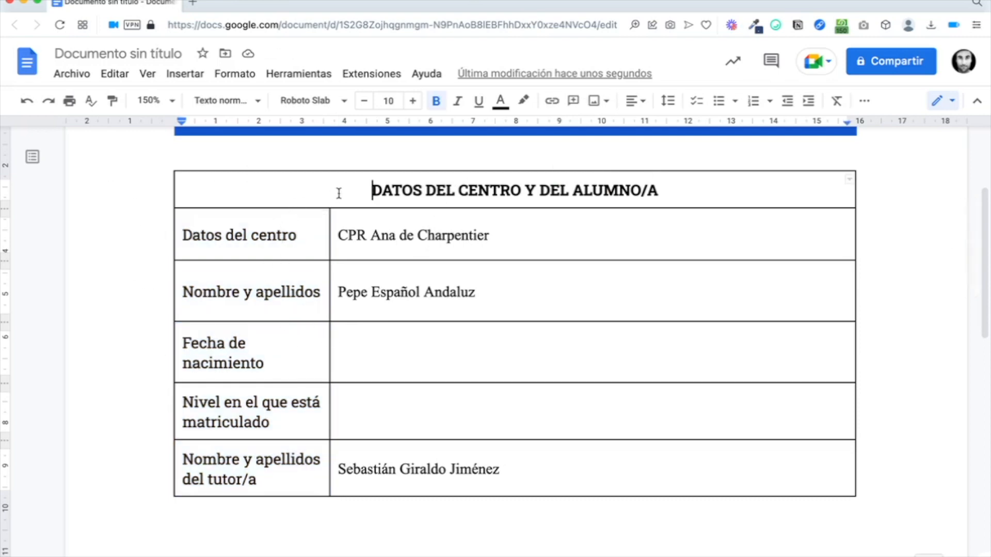
Step: Give the table's title row a light grey background
click(864, 101)
click(686, 129)
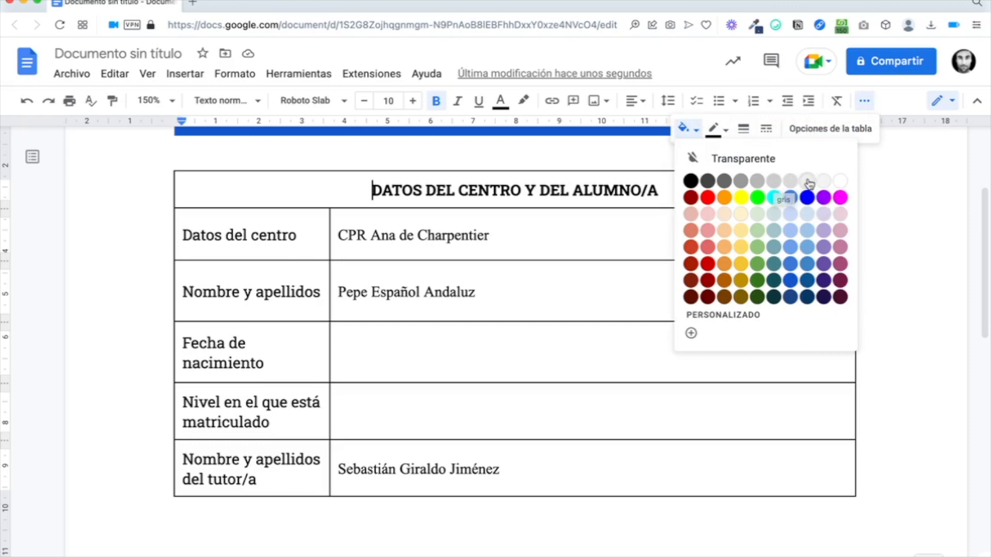
click(790, 180)
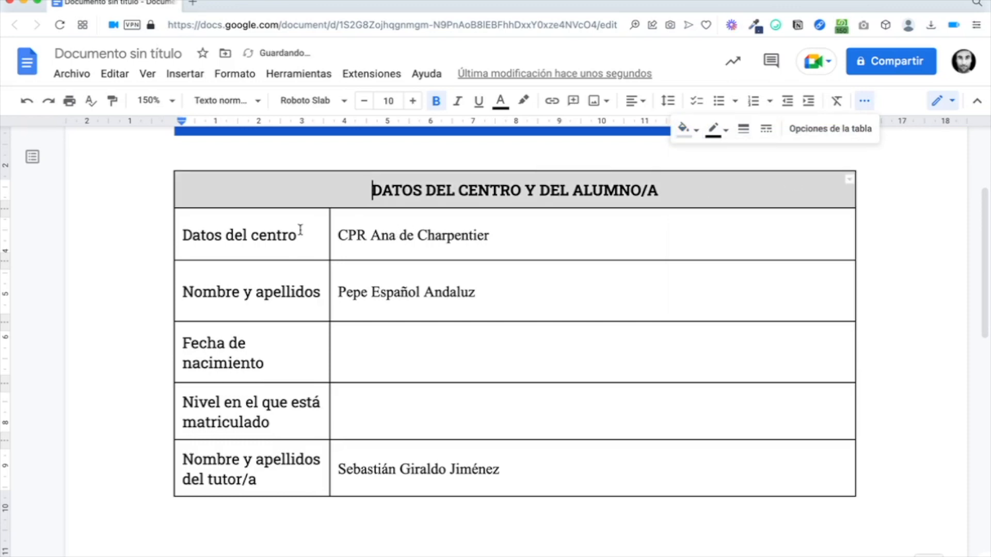
Step: Shade the five first-column label cells a lighter grey
drag(247, 250, 246, 453)
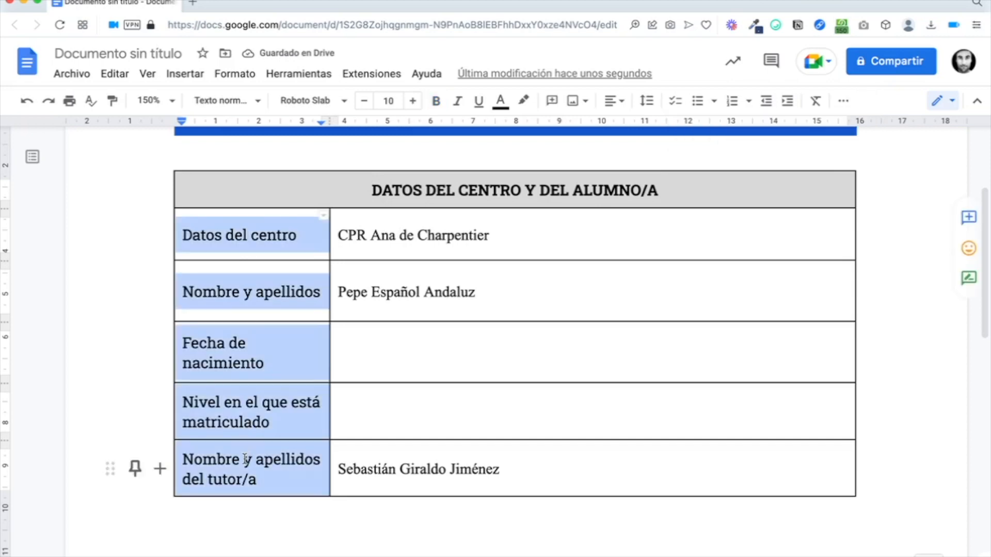
click(844, 101)
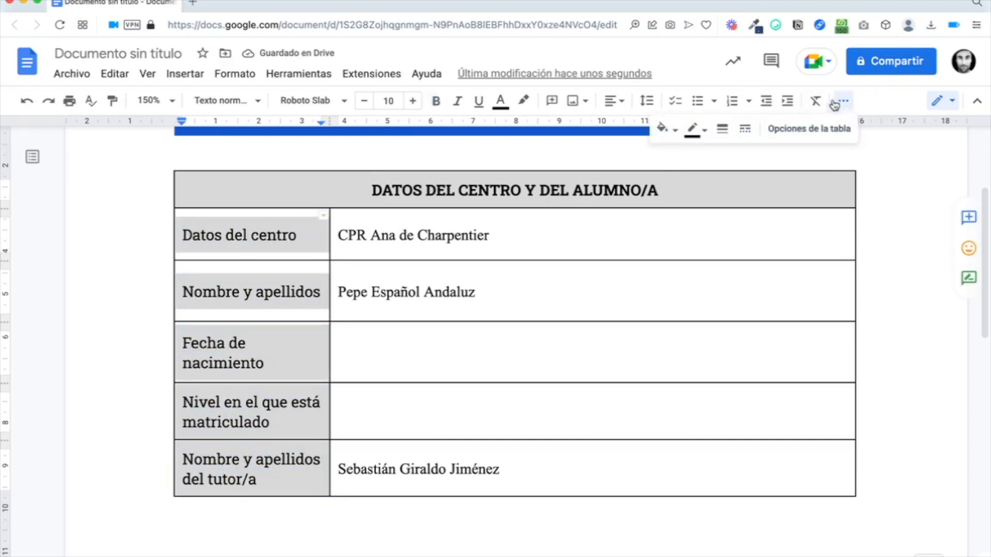
click(666, 128)
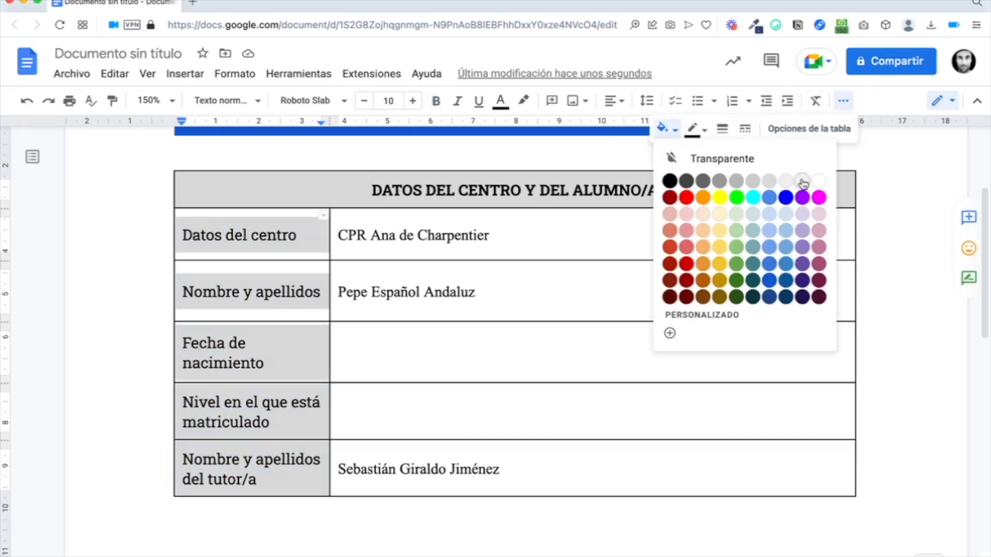
click(801, 180)
click(434, 292)
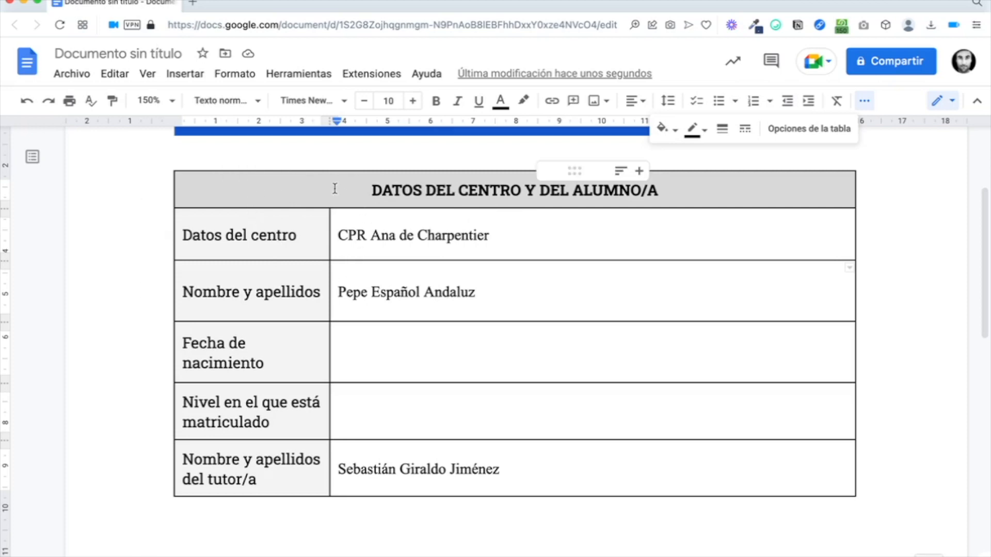
Step: Change the student data table's border colour from black to light grey
drag(334, 188, 664, 473)
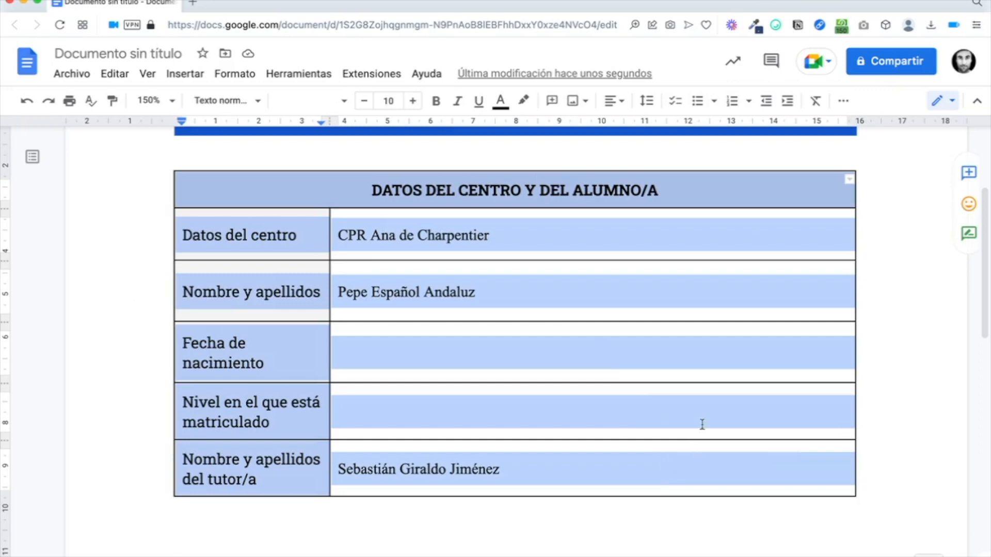
click(843, 101)
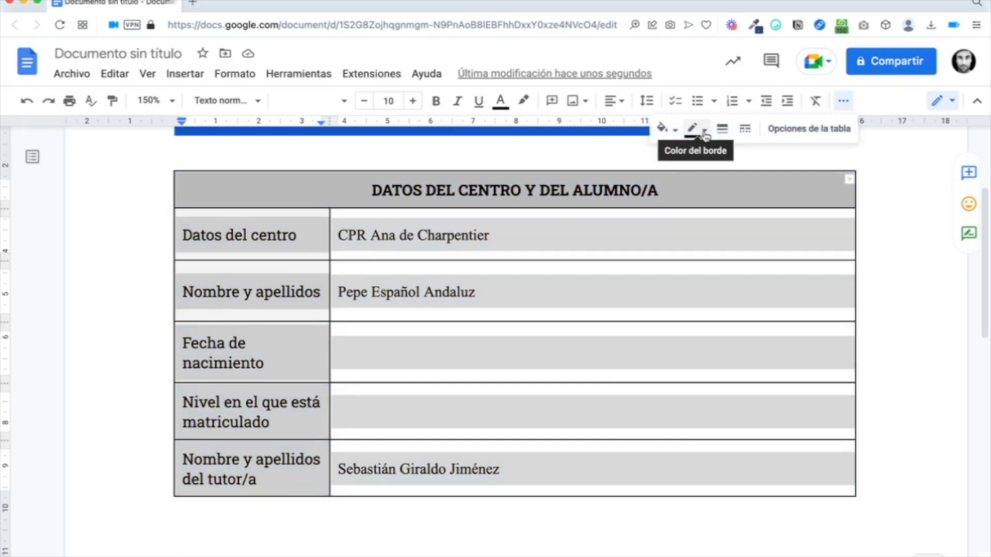
click(704, 133)
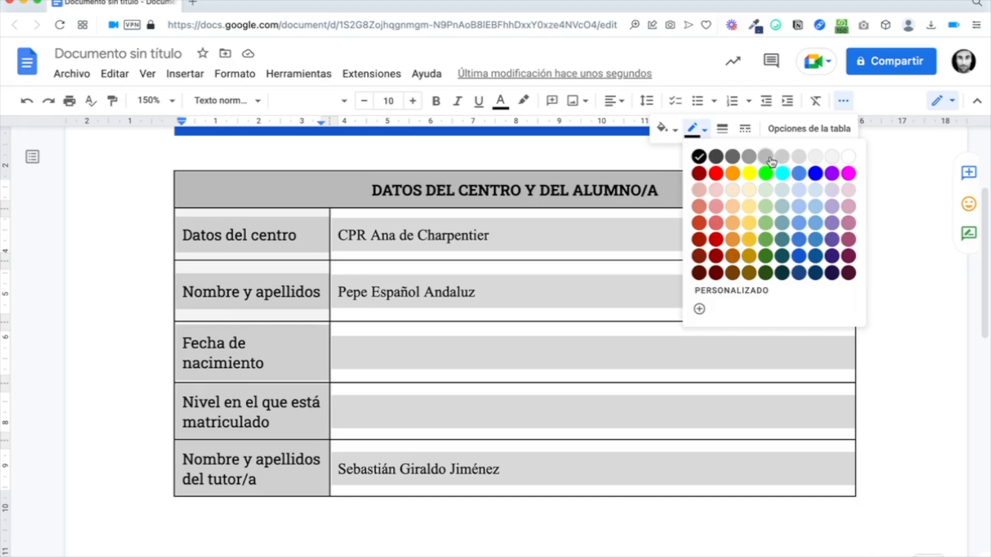
scroll(771, 163, up, 5)
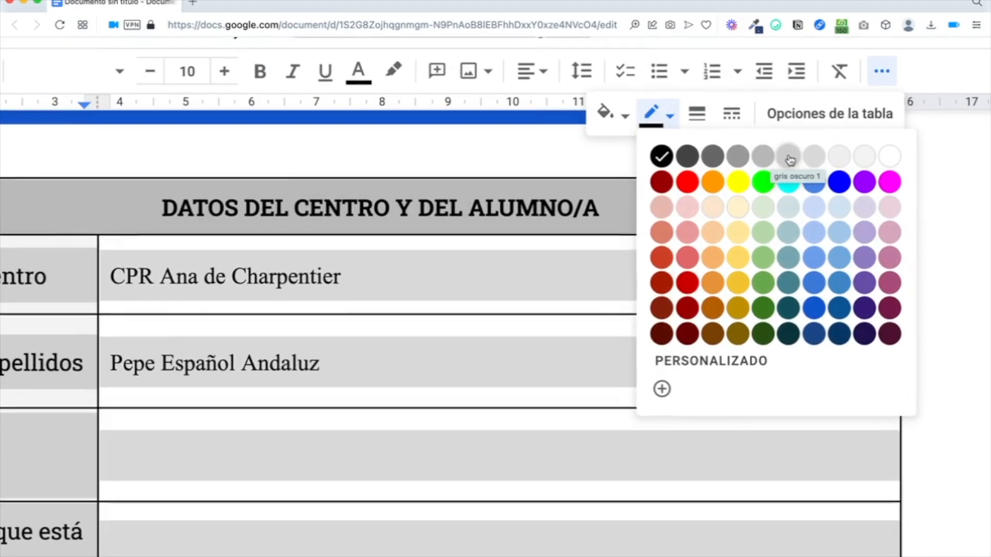
click(766, 160)
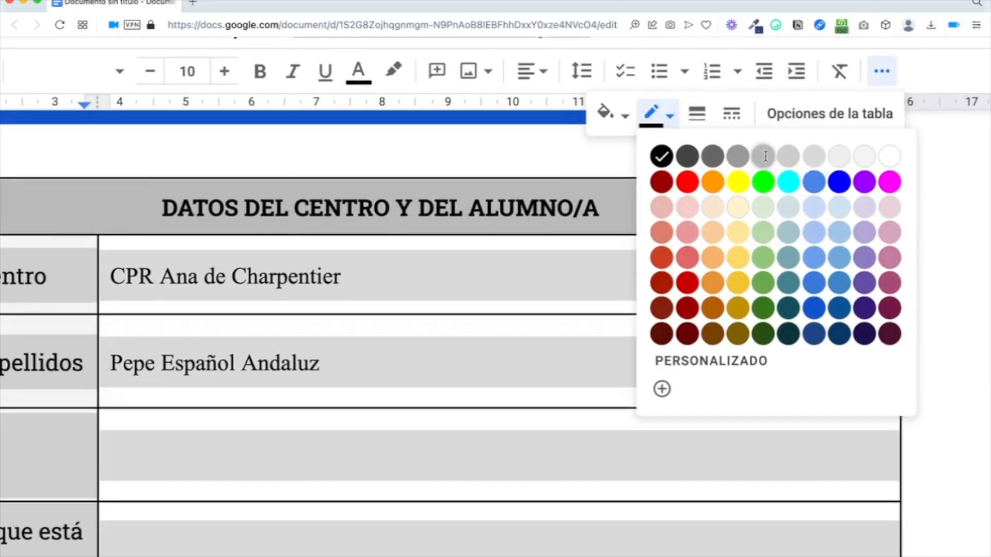
click(474, 248)
Step: Undo and redo the grey borders to compare, then shorten the Fecha de nacimiento row
scroll(474, 250, down, 5)
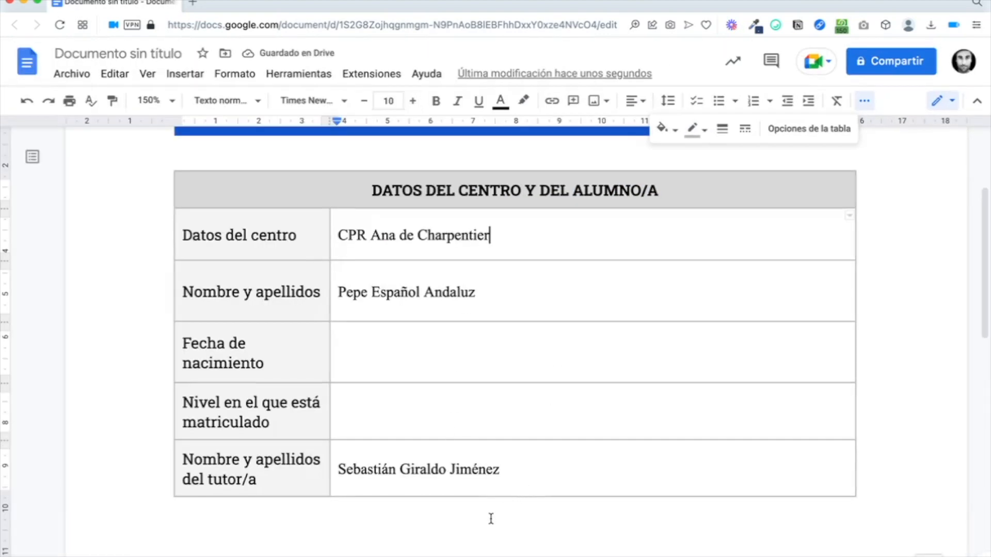
key(super+z)
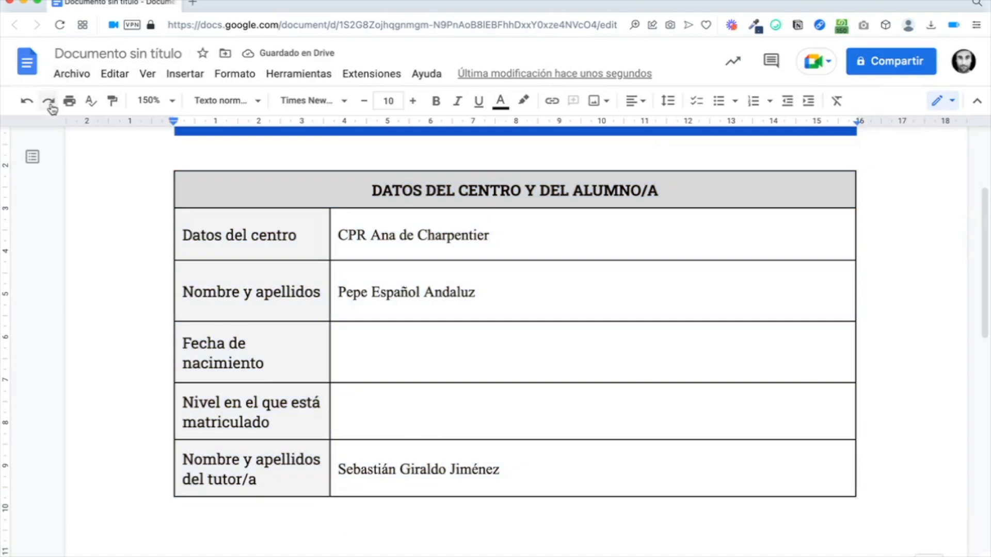
click(48, 101)
click(442, 233)
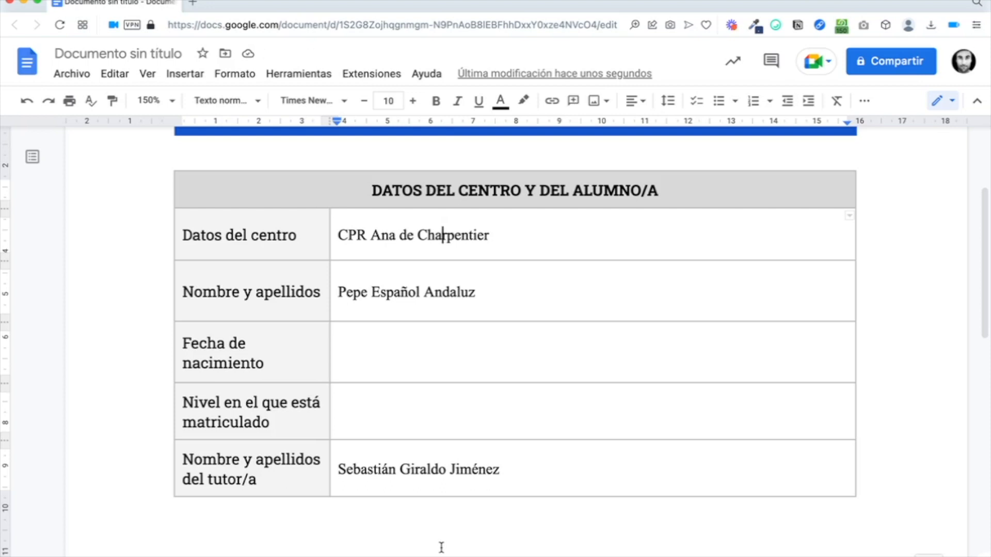
drag(308, 343, 309, 328)
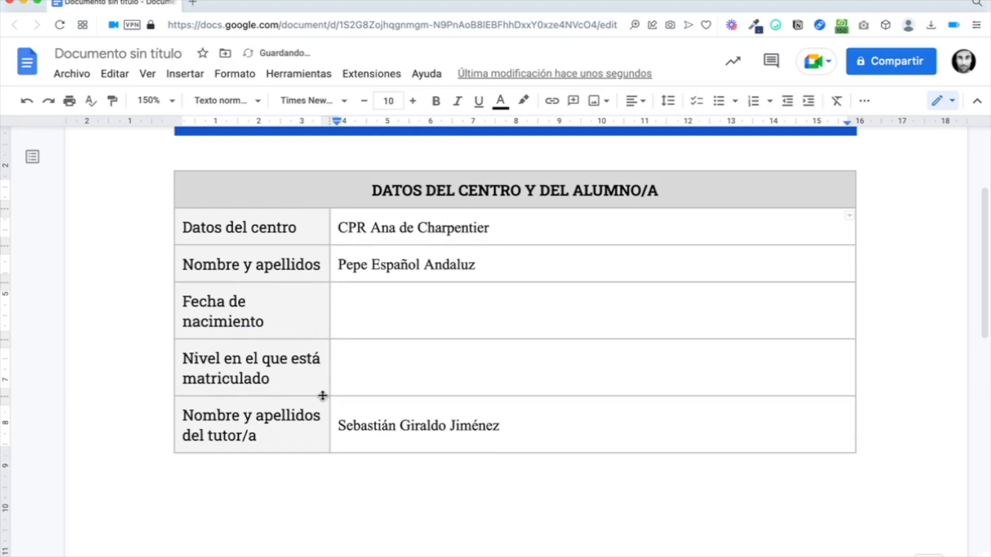
drag(323, 397, 323, 370)
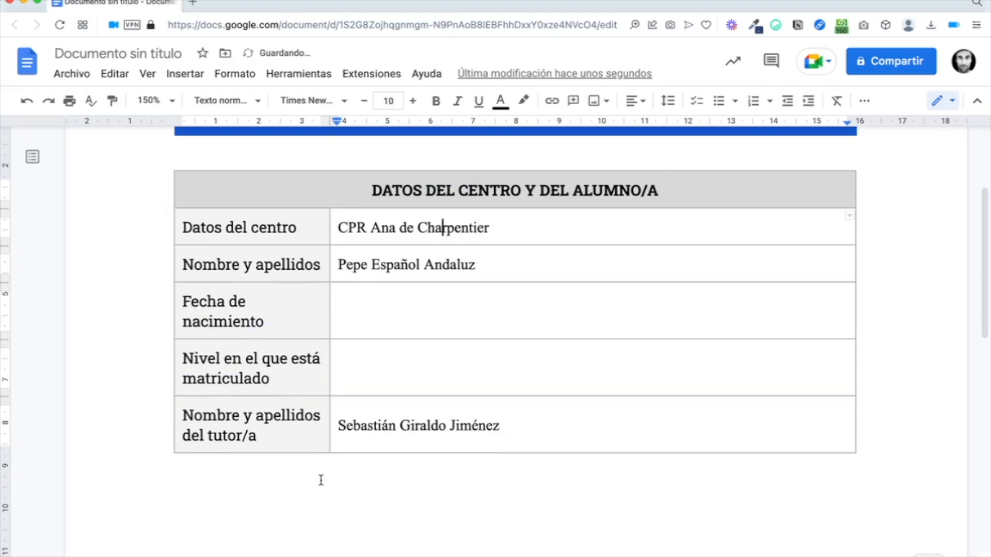
double_click(388, 311)
click(380, 312)
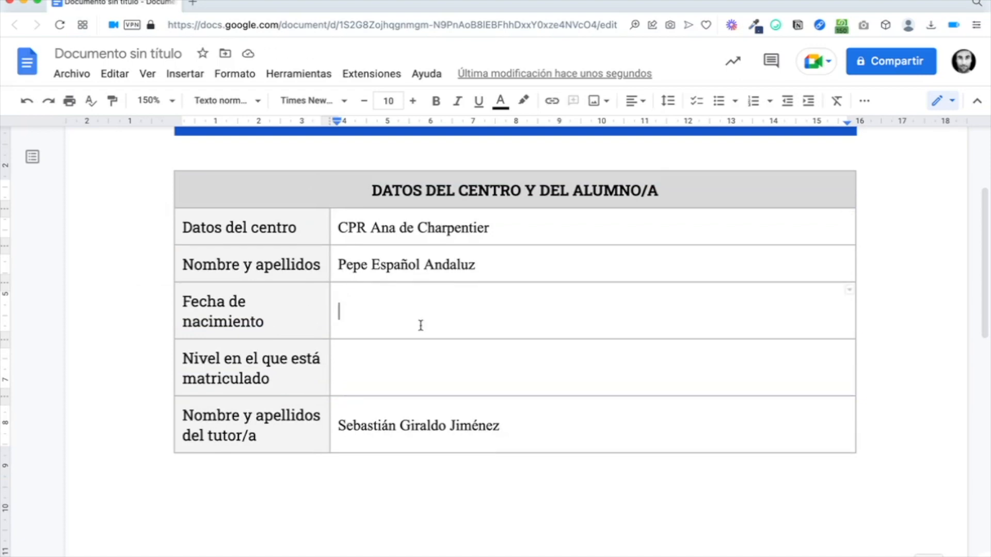
text(@)
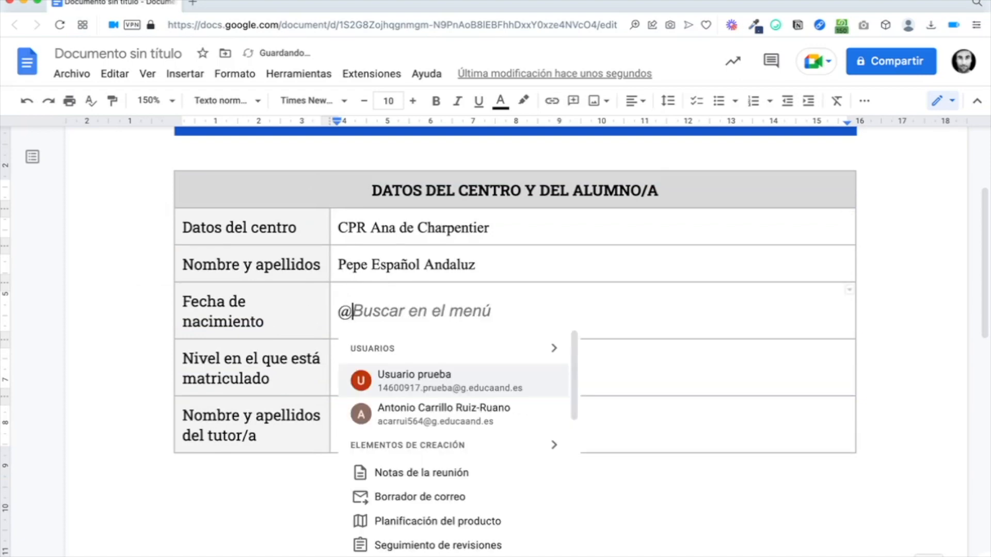
text(fecha)
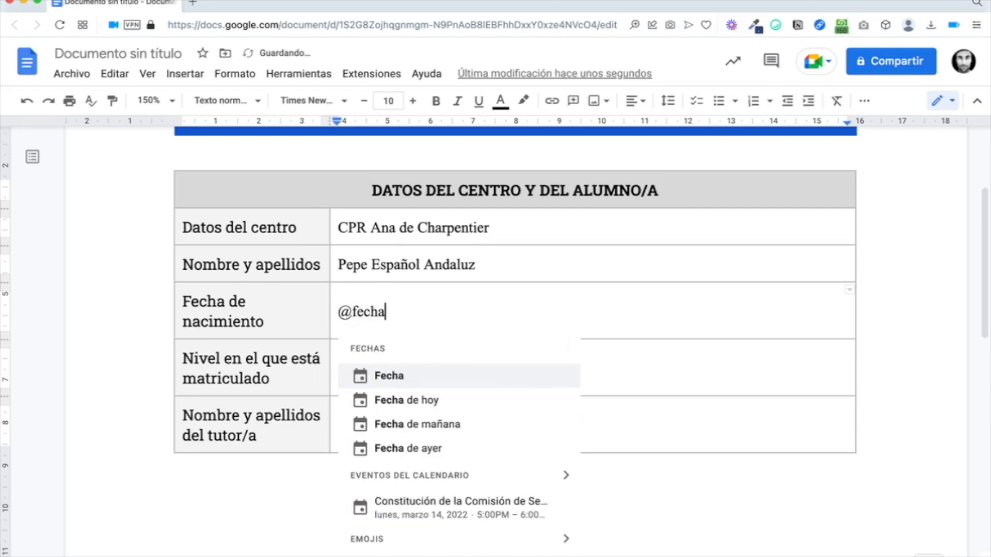
key(Return)
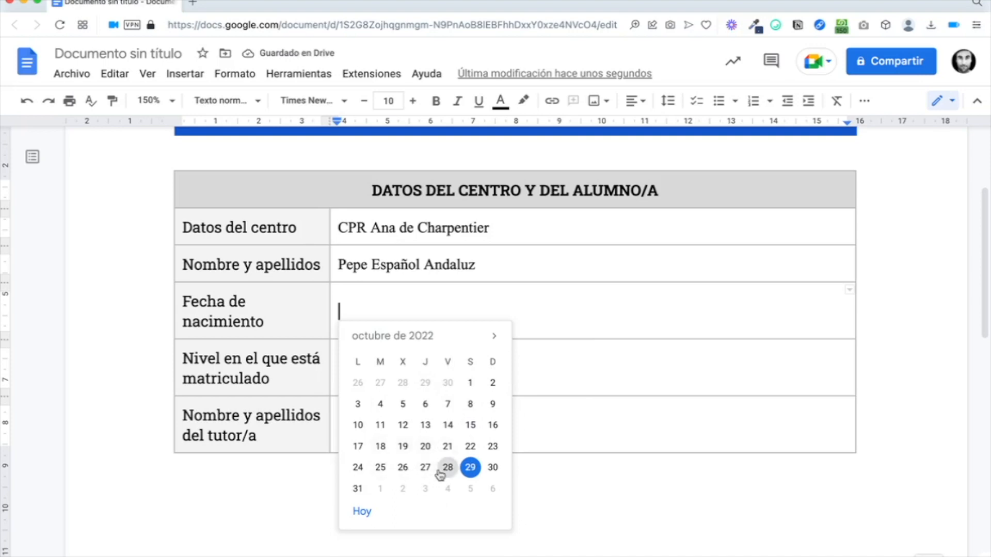
click(402, 425)
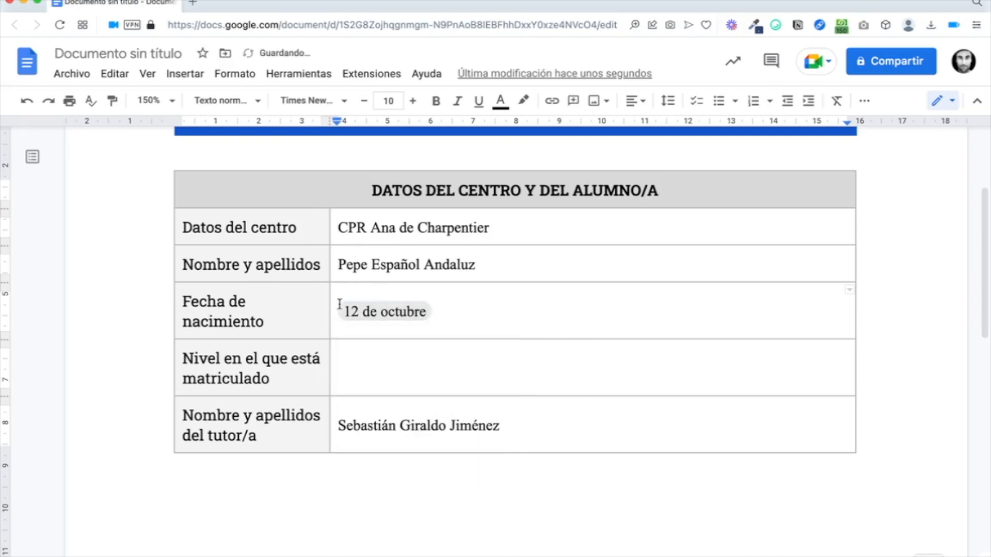
Step: Set the date chip's format to 12 oct 2022 and change its date to 20 October
click(412, 318)
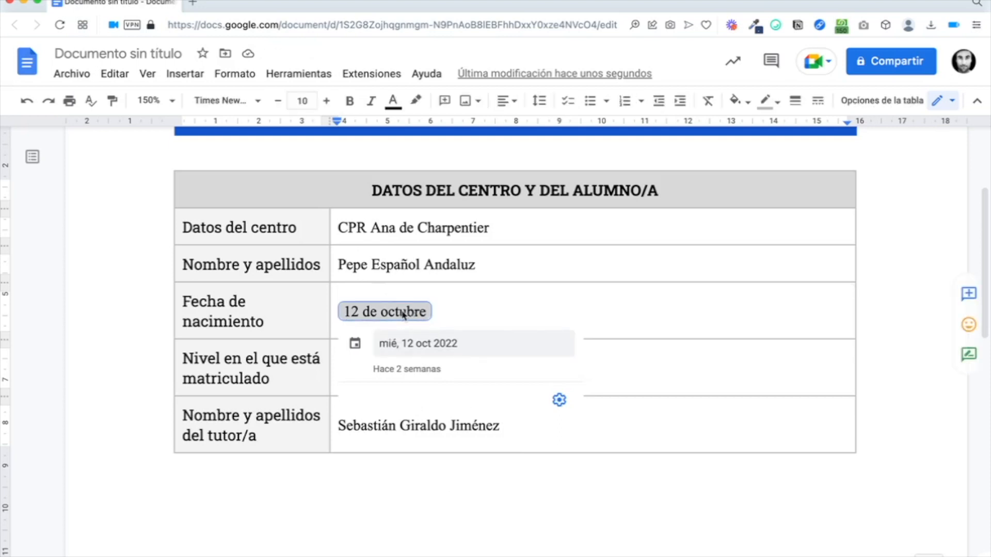
click(560, 405)
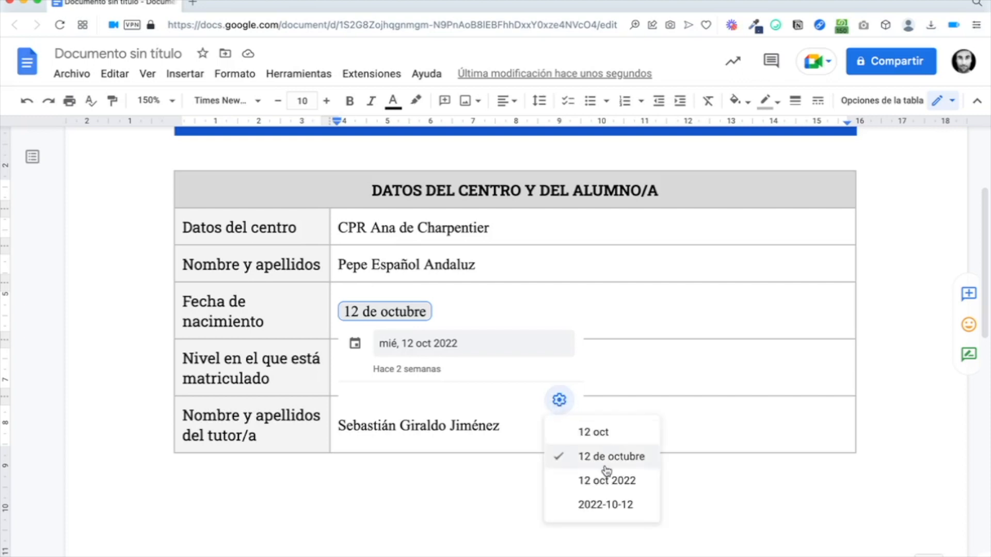
click(614, 483)
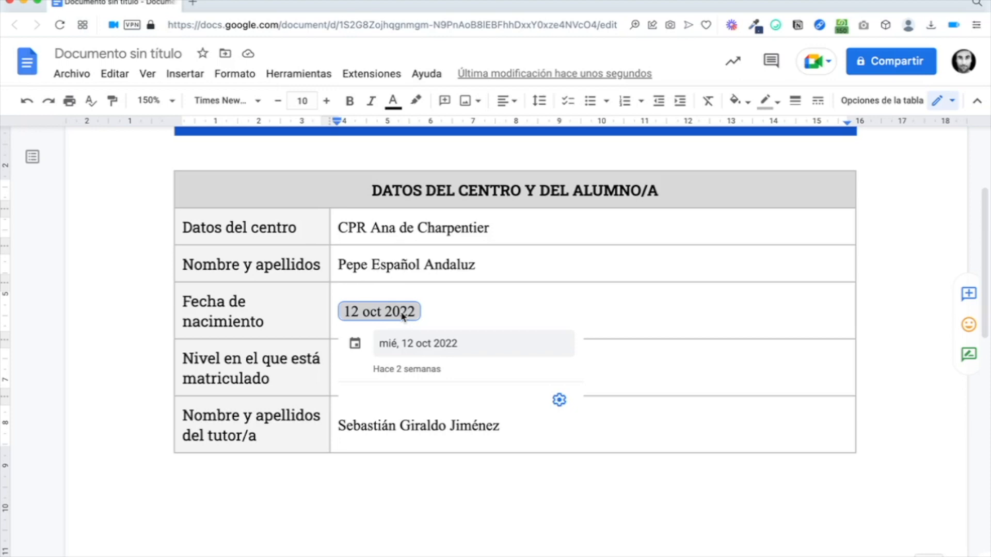
click(473, 304)
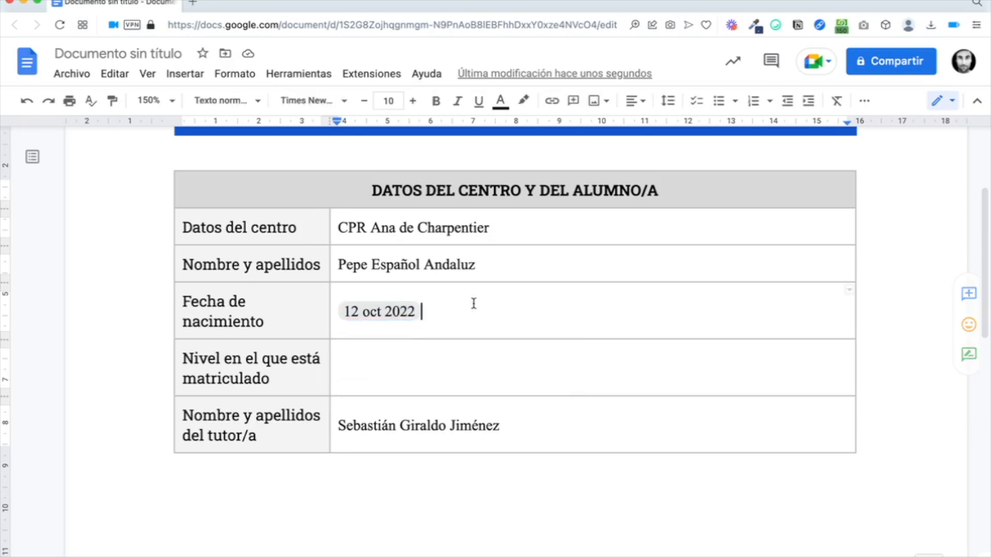
click(389, 311)
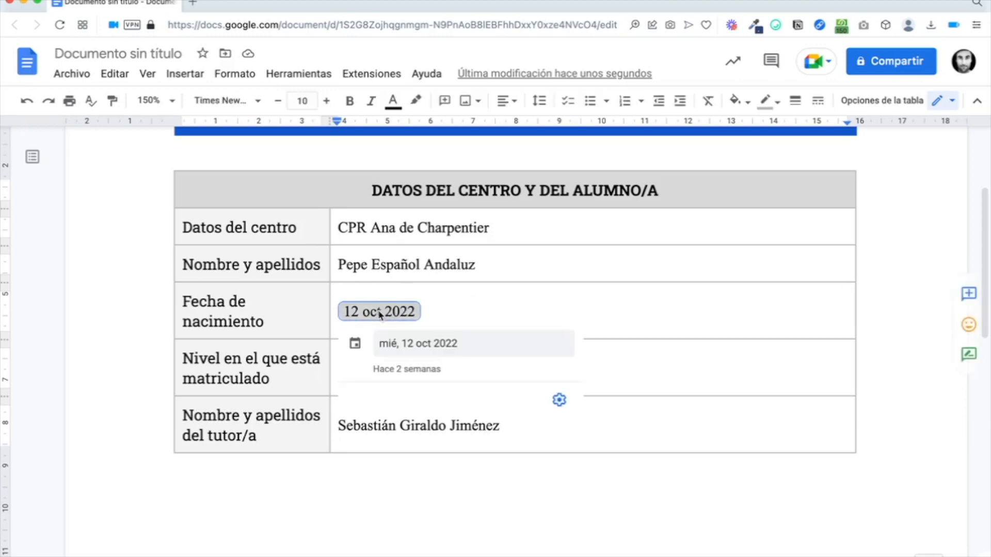
click(407, 352)
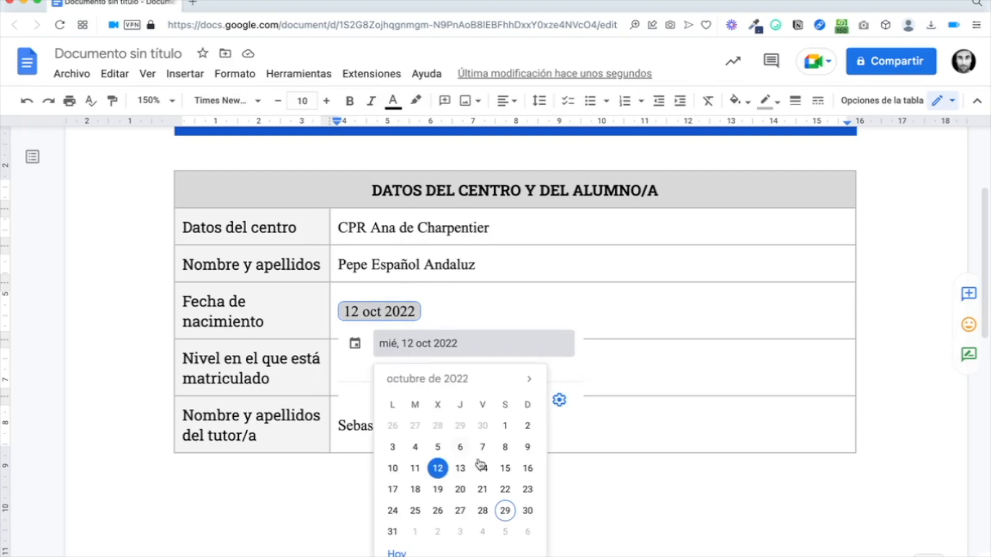
click(464, 489)
click(471, 313)
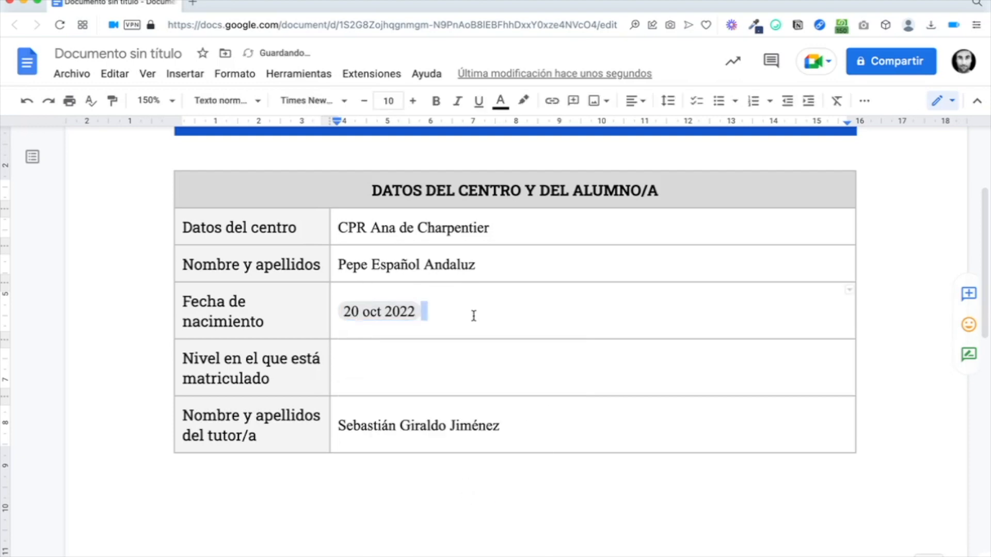
mouse_move(389, 319)
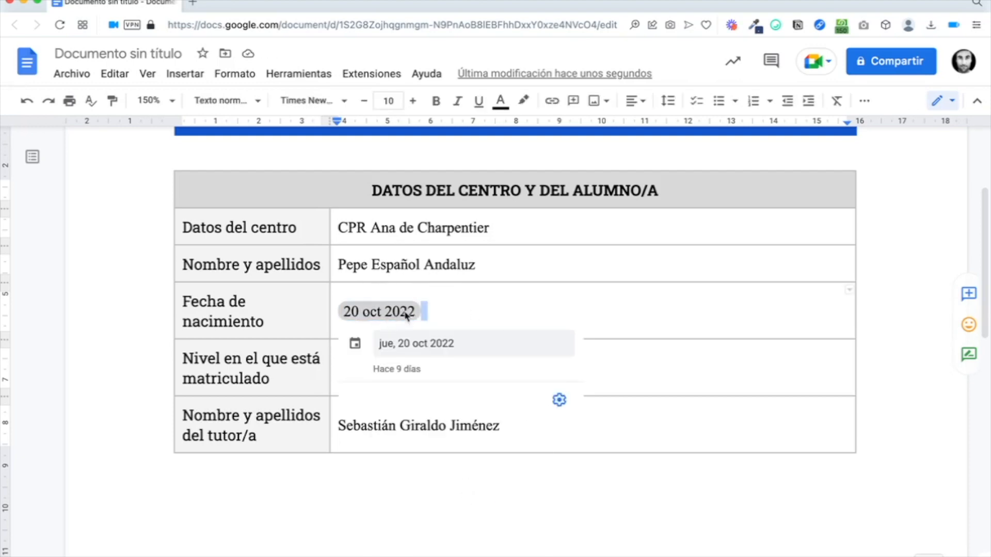
Step: Apply the Lato font to all value cells in the table's right column
drag(439, 227, 439, 425)
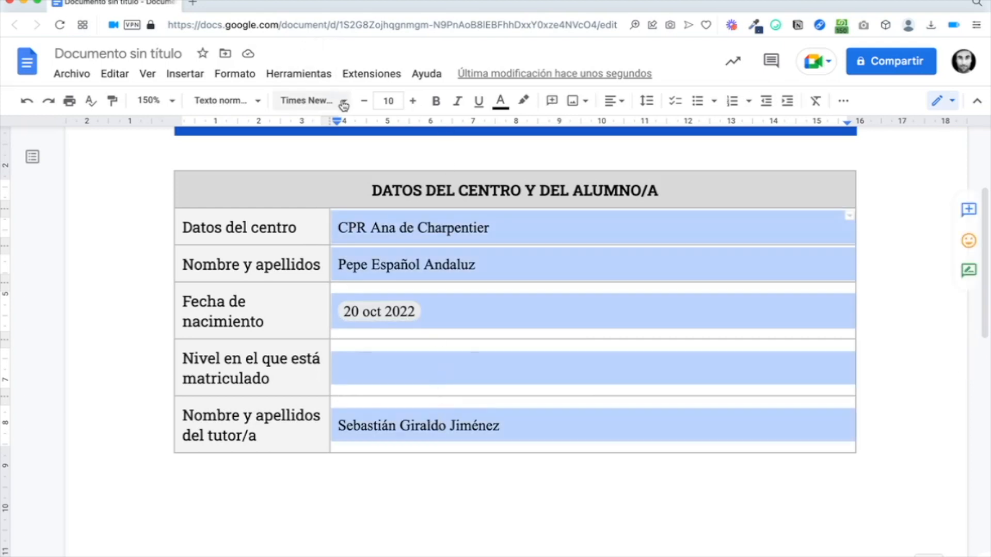
click(343, 101)
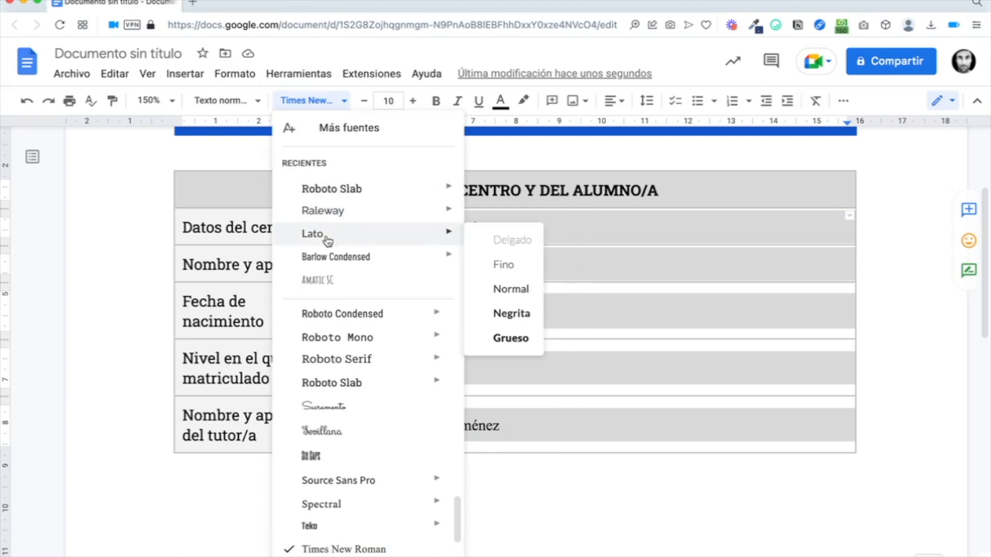
click(325, 233)
click(523, 364)
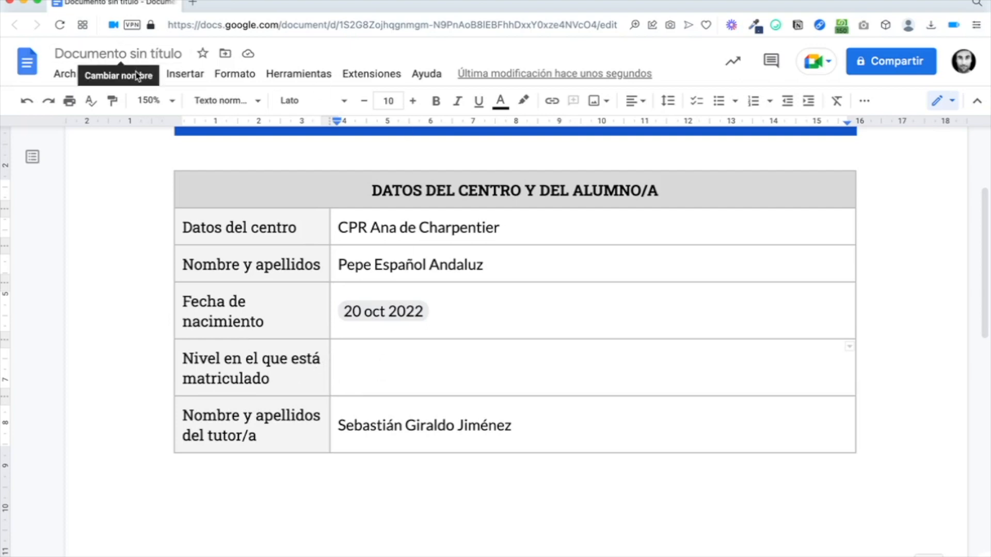
click(186, 75)
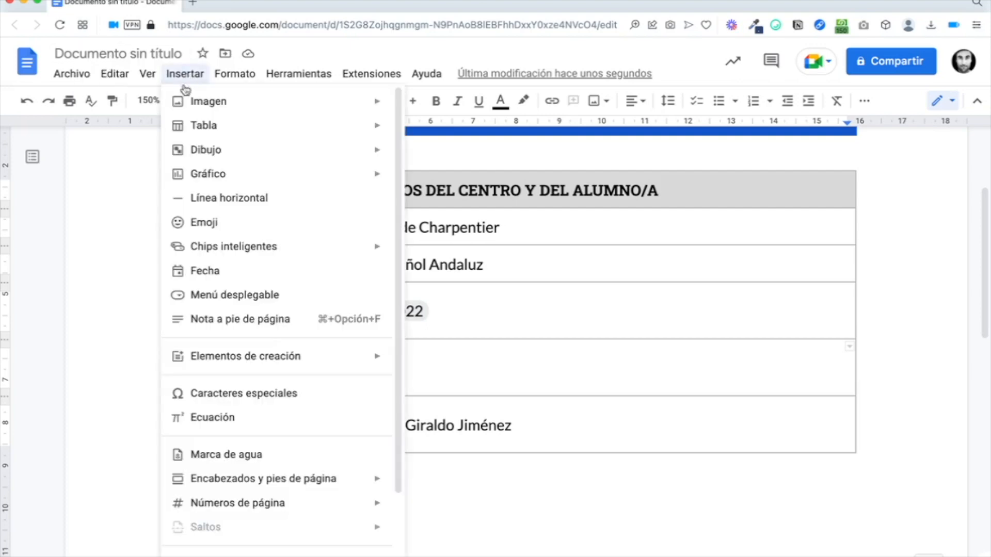
Step: Create a new custom dropdown chip and name it 'Curso'
click(209, 296)
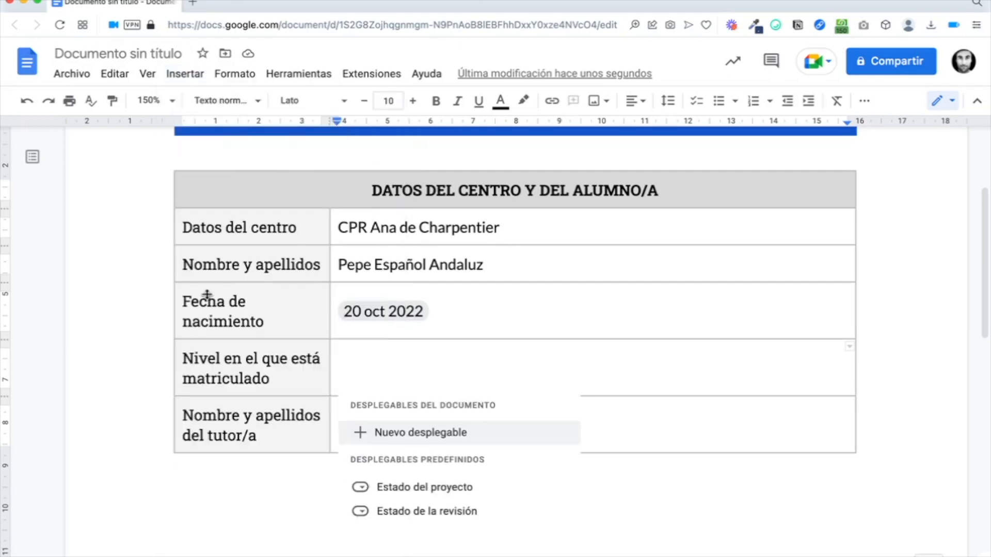
click(399, 438)
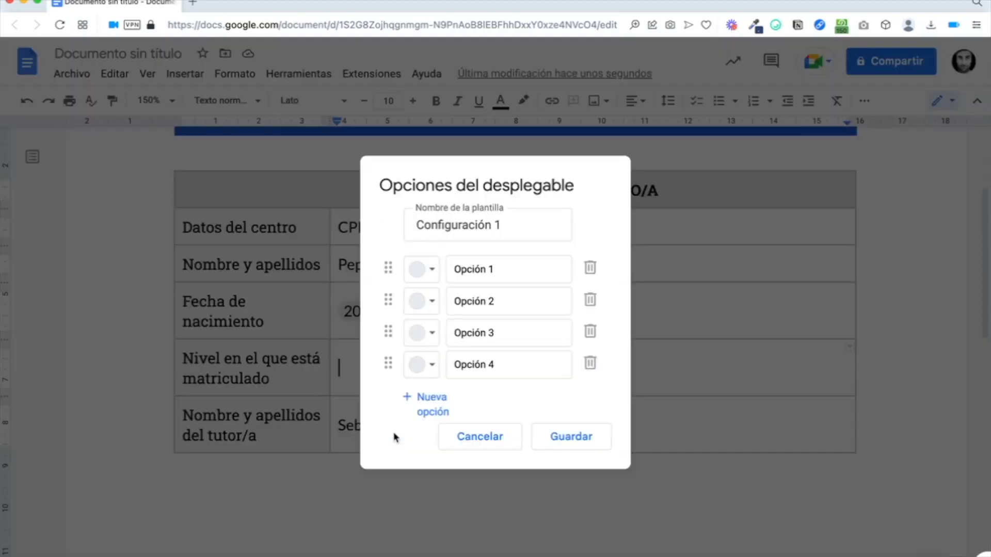
triple_click(501, 222)
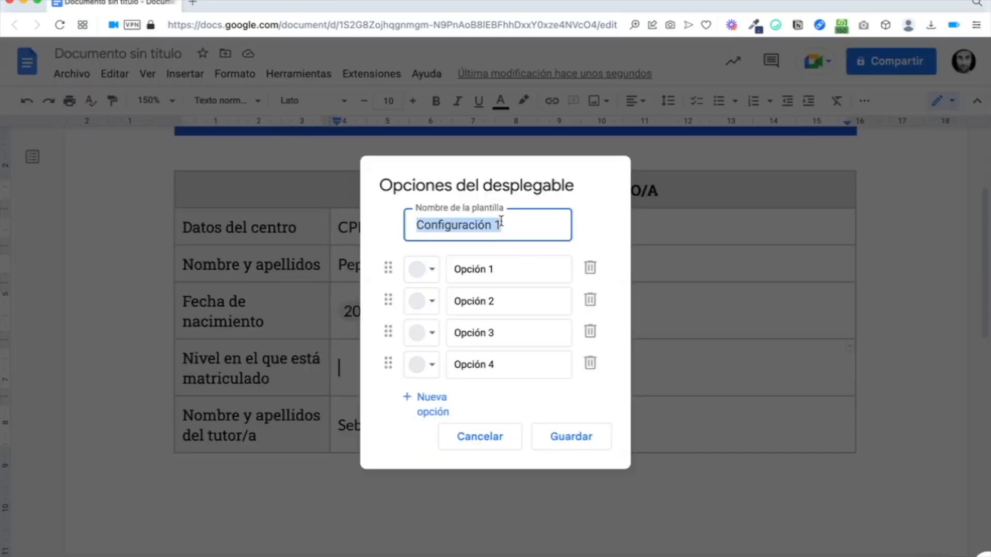
text(CU)
key(BackSpace)
text(urso)
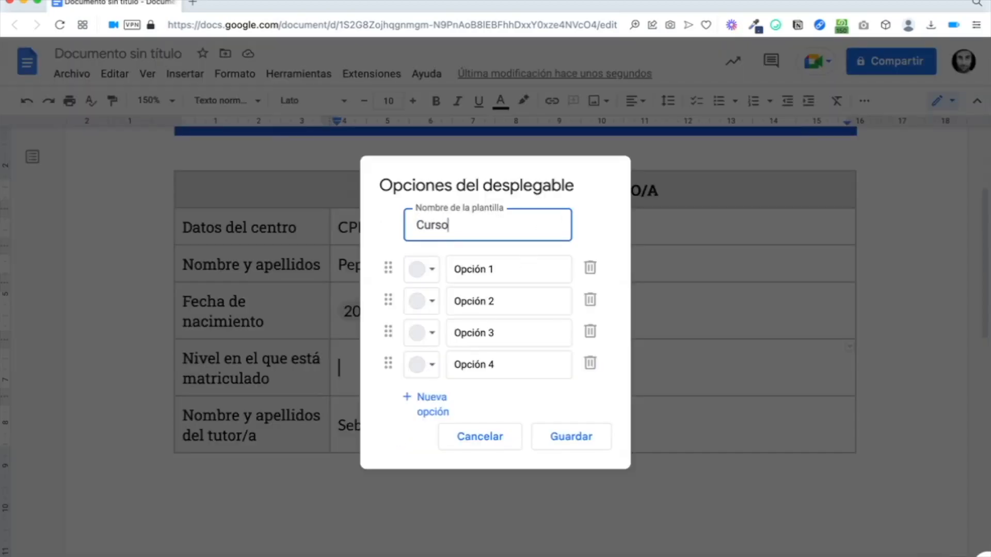
Step: Fill the Curso options with 1º to 6º de Primaria and save the dropdown
click(491, 270)
triple_click(510, 269)
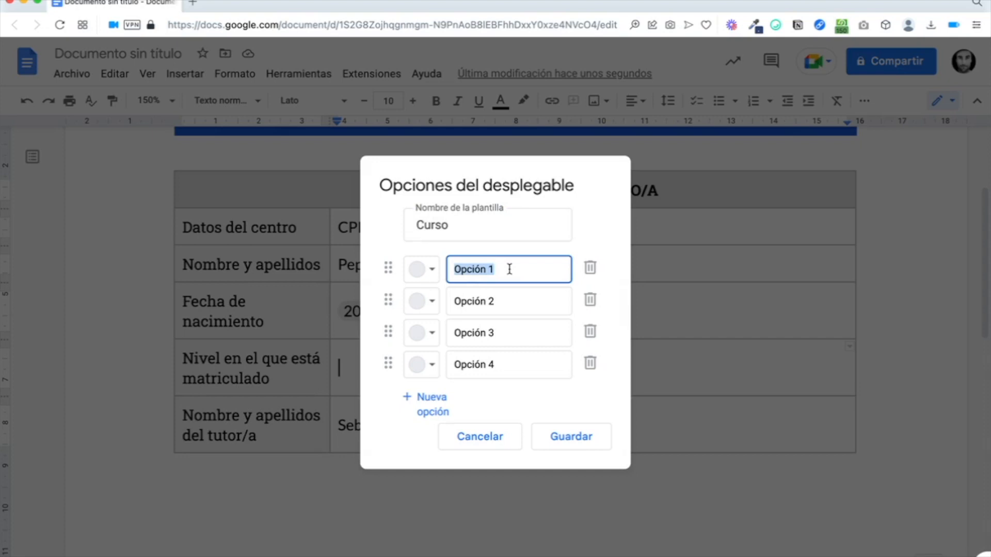
key(BackSpace)
triple_click(507, 297)
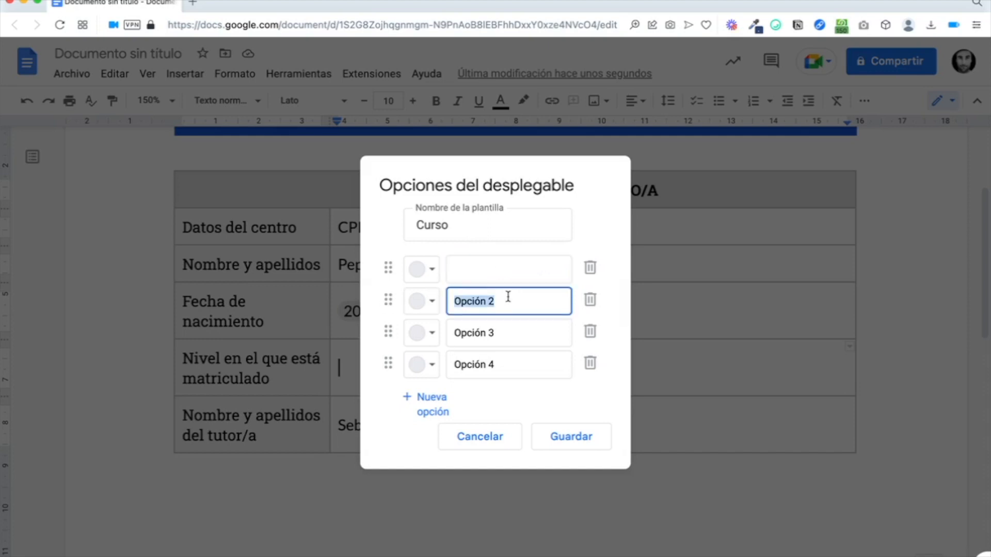
text(1º de Primar)
key(Tab)
key(Tab)
key(Tab)
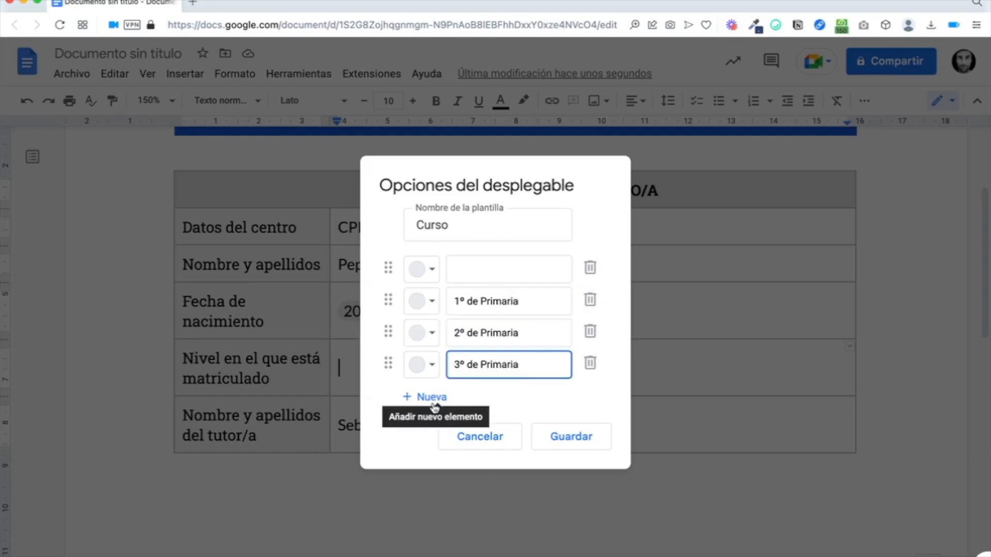
click(433, 400)
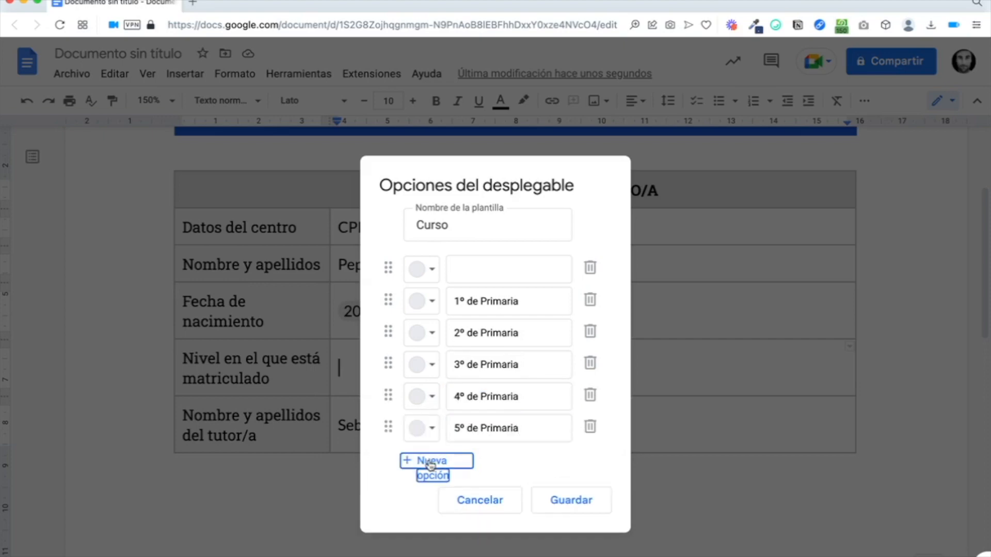
click(423, 461)
text(6º de Primaria)
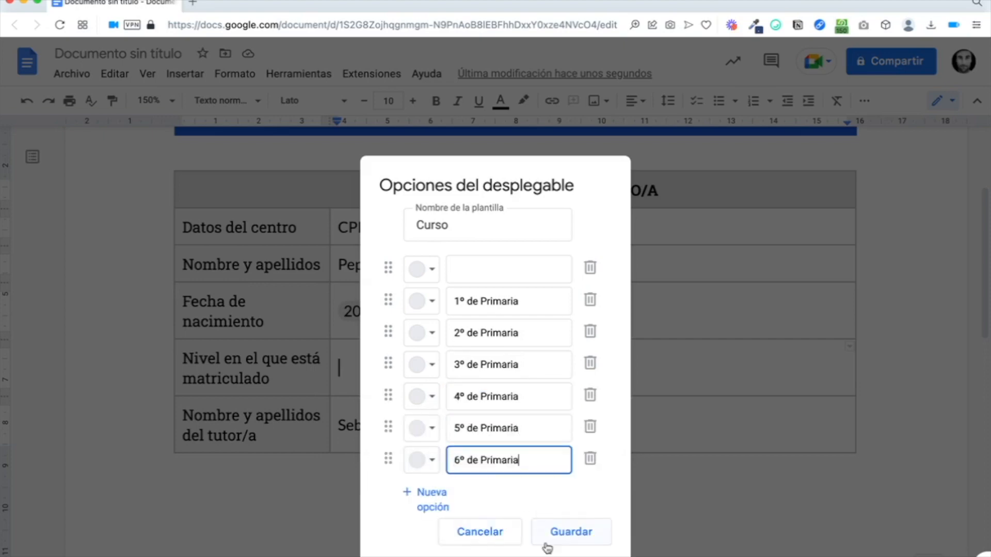
click(571, 536)
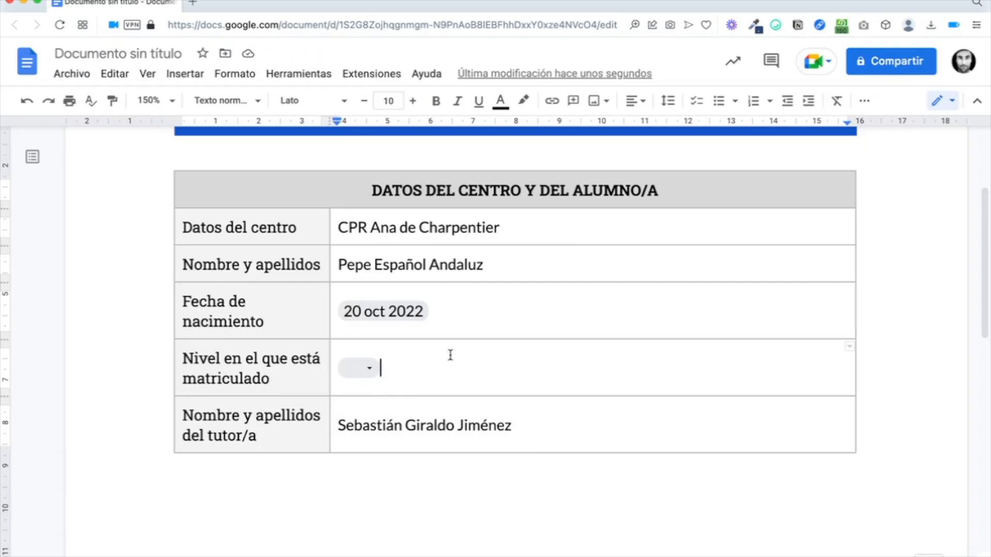
click(362, 368)
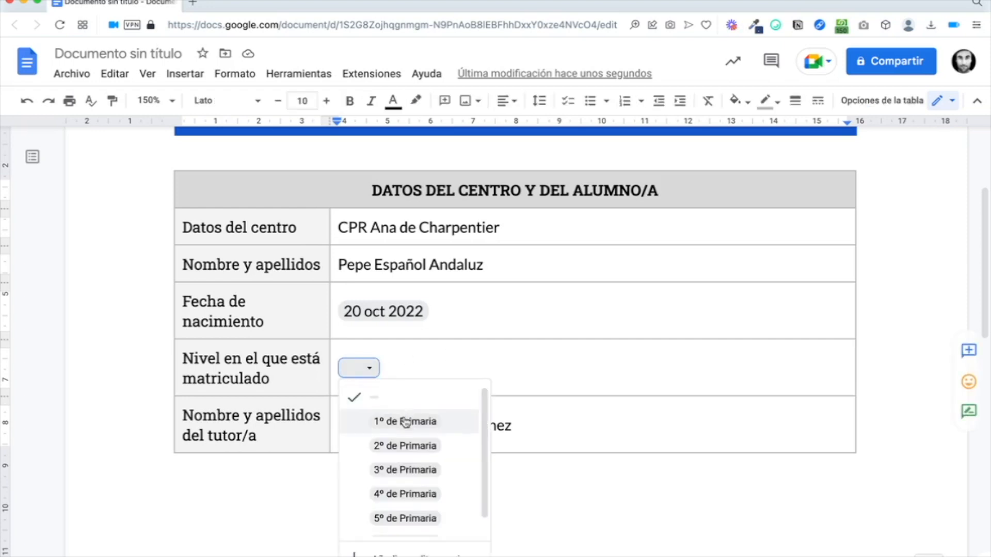
click(406, 471)
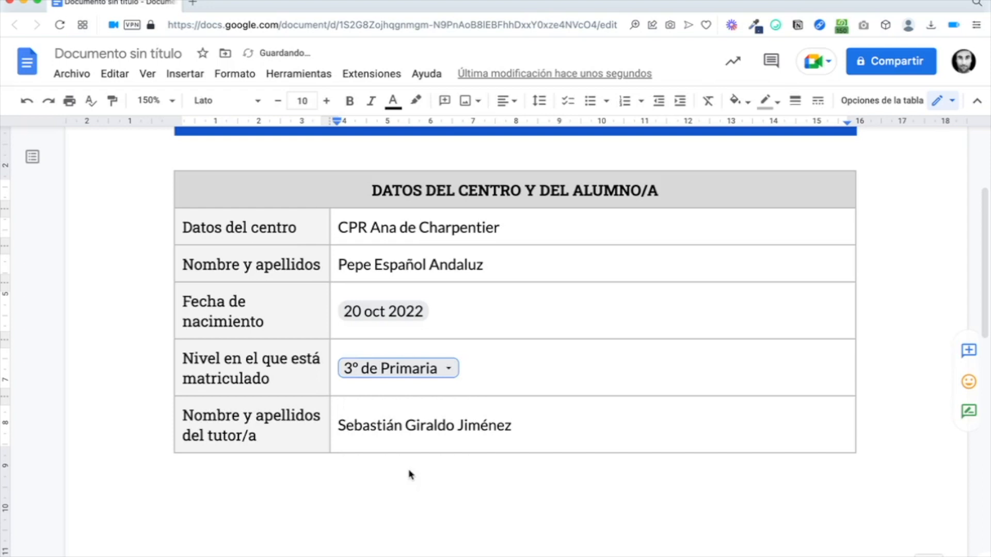
click(433, 368)
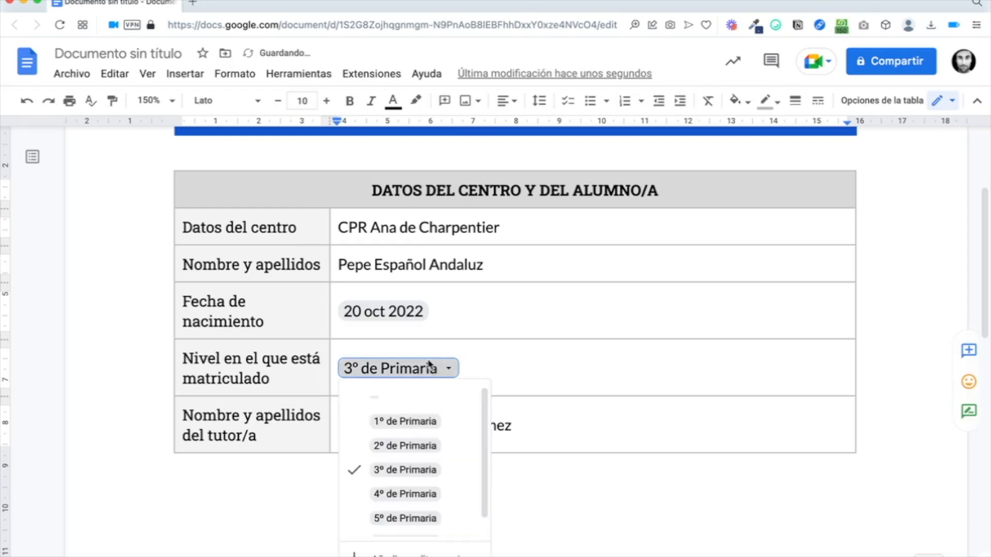
click(422, 519)
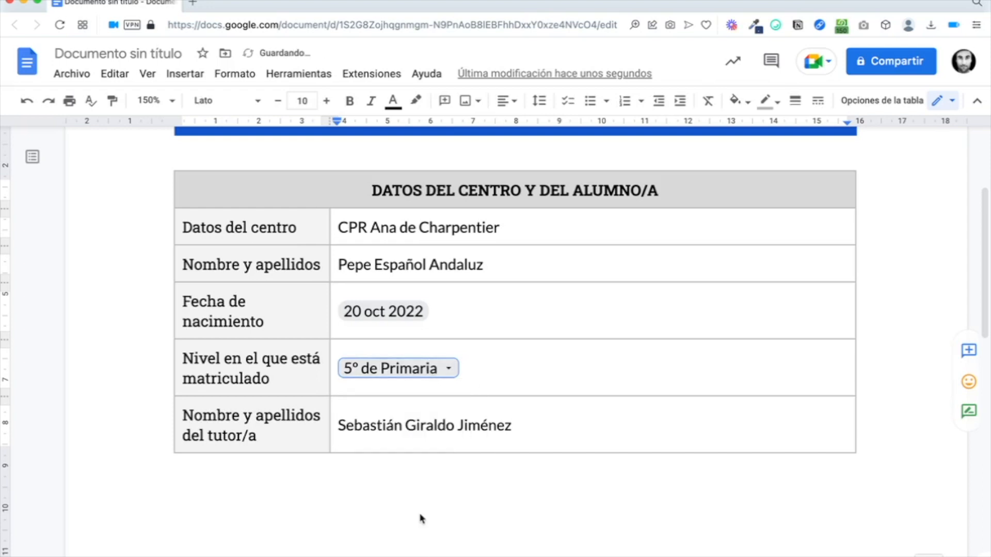
click(422, 367)
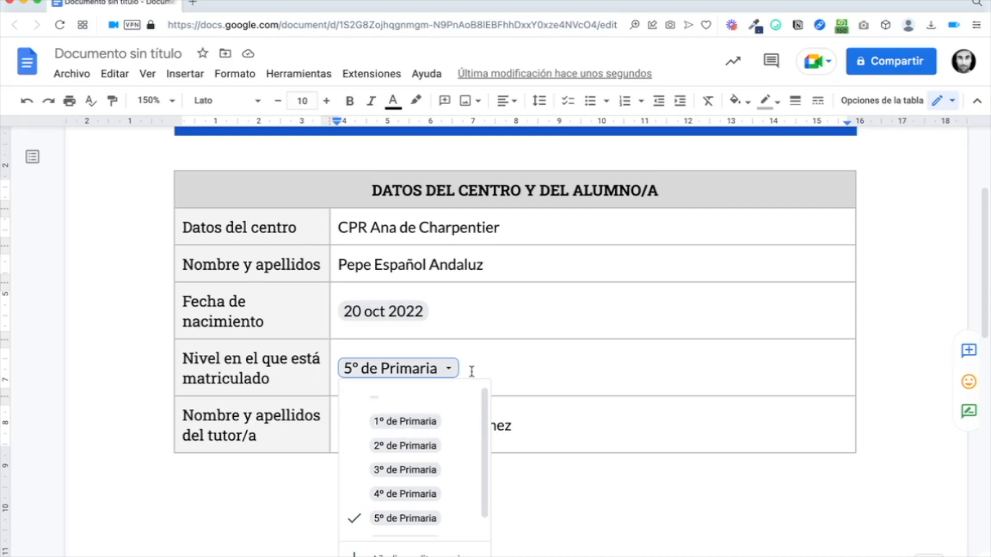
click(409, 398)
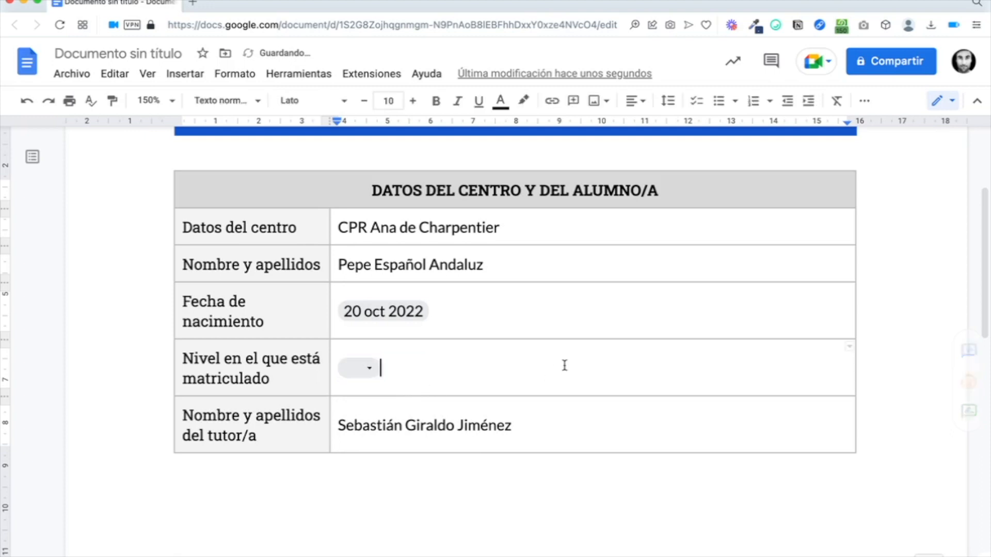
Step: Edit the Curso options, colouring 1º de Primaria light pink and 2º de Primaria peach
click(359, 367)
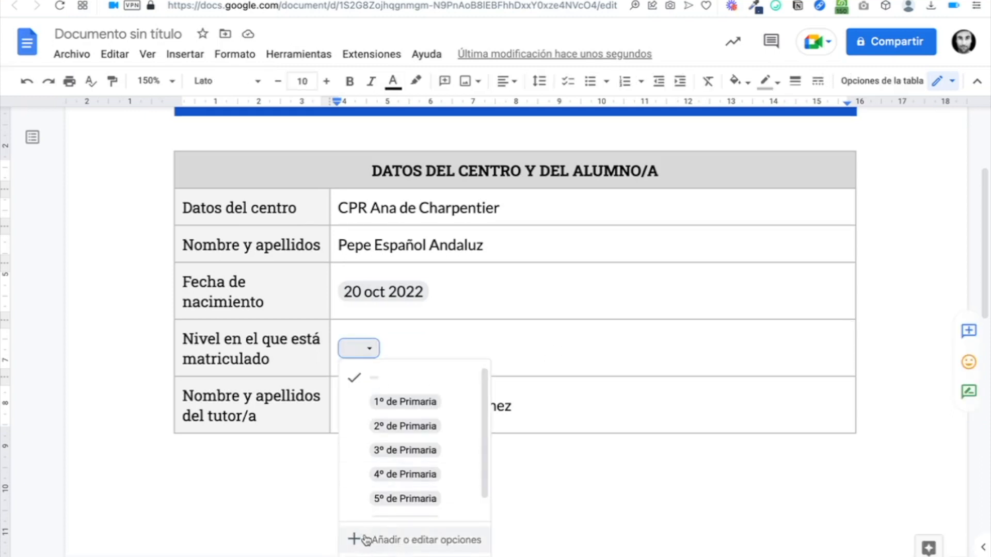
click(372, 540)
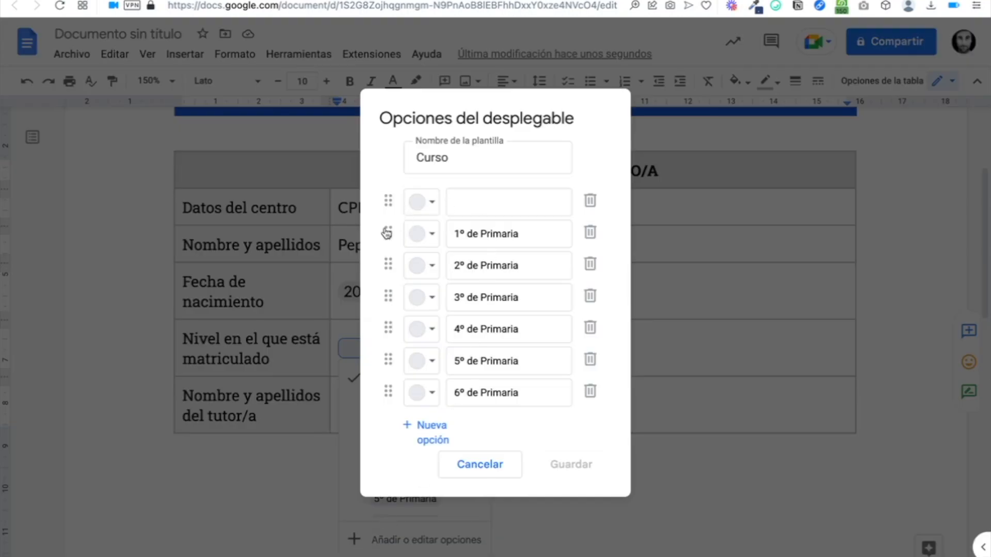
mouse_move(388, 232)
mouse_down()
mouse_move(385, 345)
mouse_move(387, 231)
mouse_up()
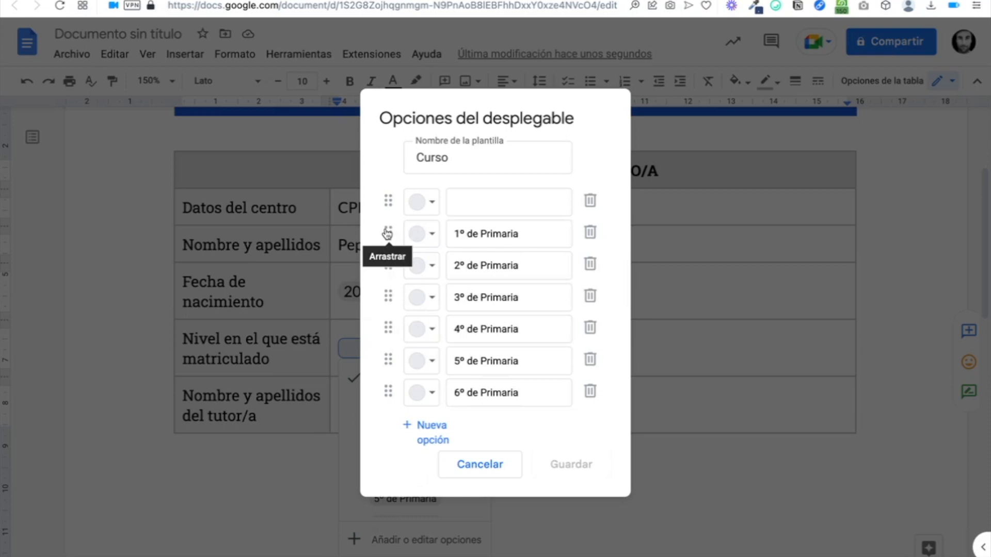
click(431, 237)
click(454, 289)
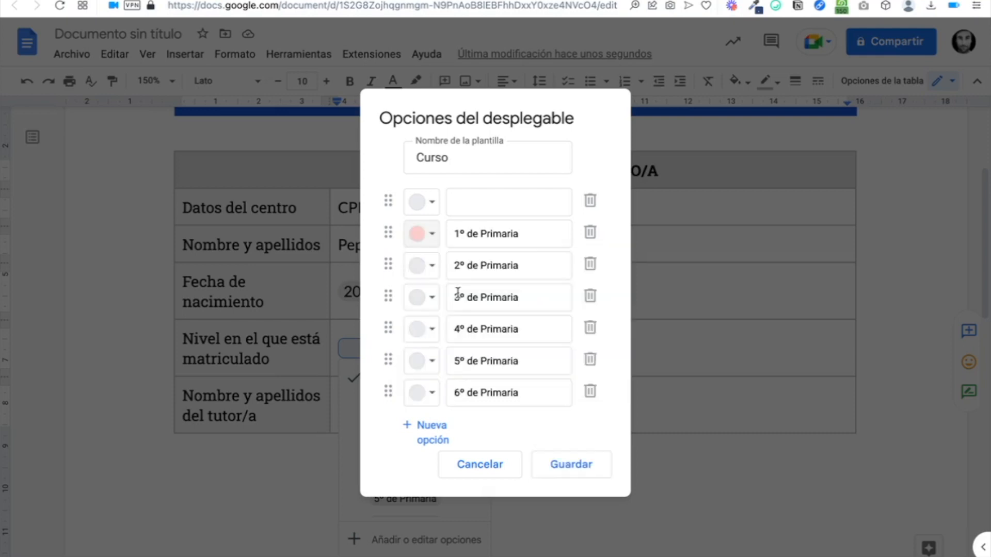
click(432, 270)
click(478, 322)
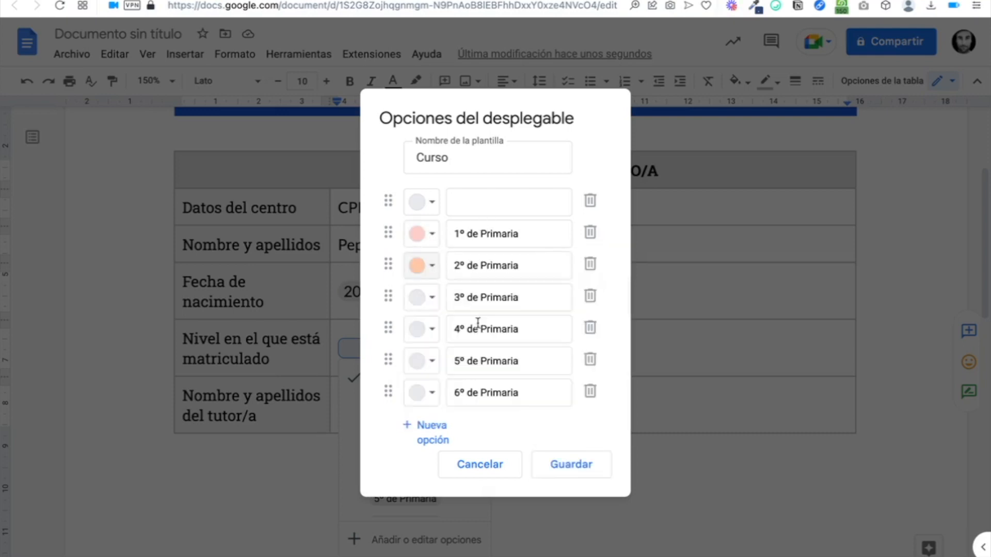
Step: Review colours for 3º and 6º de Primaria, save, and choose 1º de Primaria
click(432, 298)
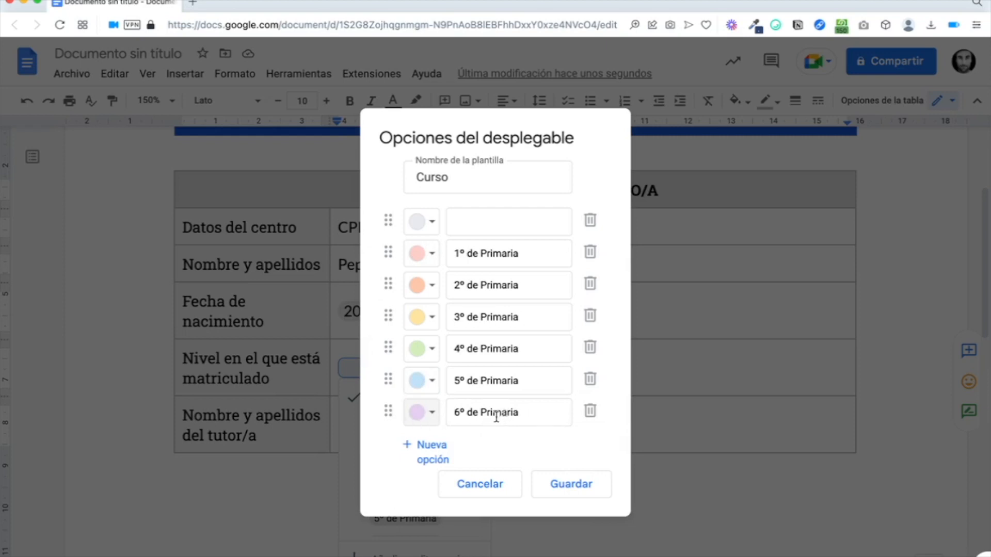
click(430, 413)
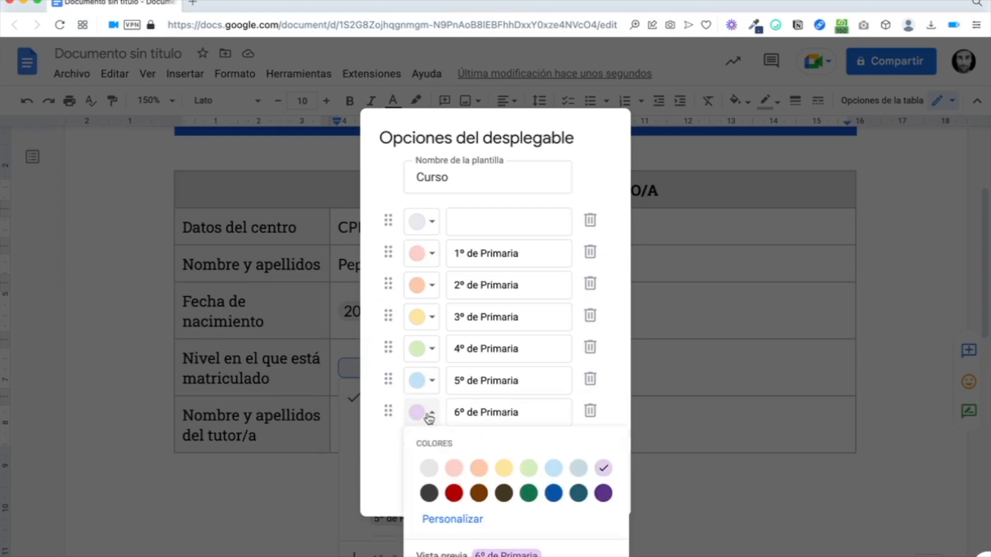
click(452, 521)
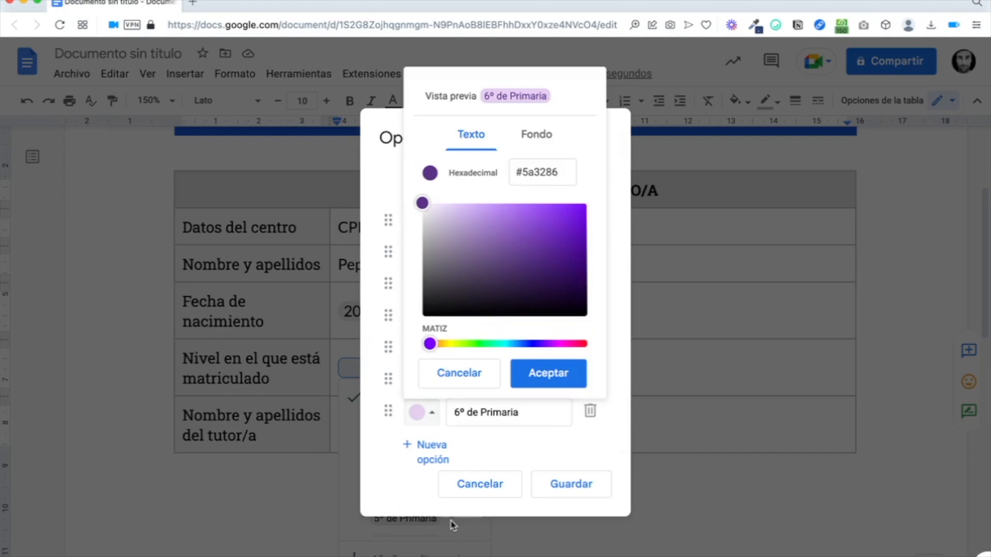
click(534, 136)
click(480, 141)
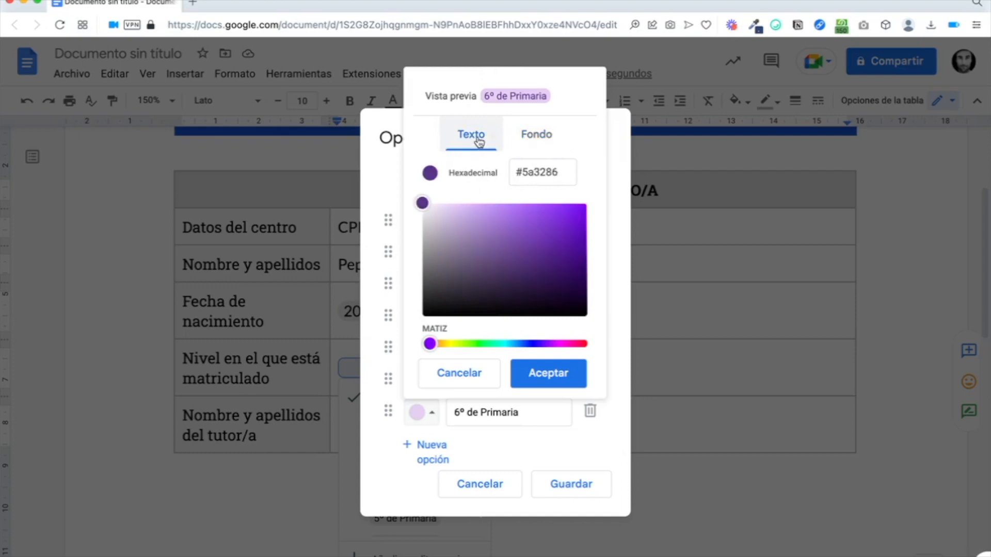
click(469, 373)
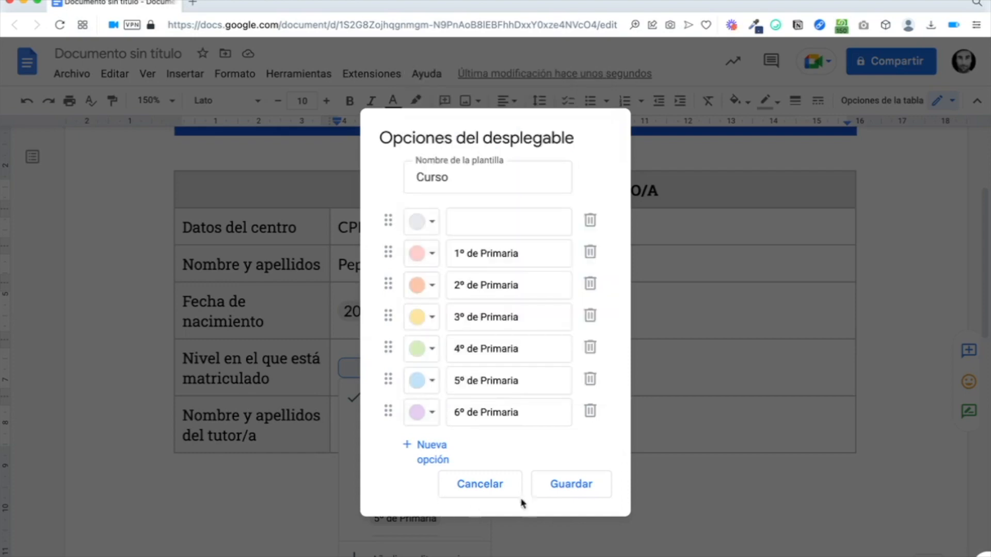
click(575, 493)
click(423, 422)
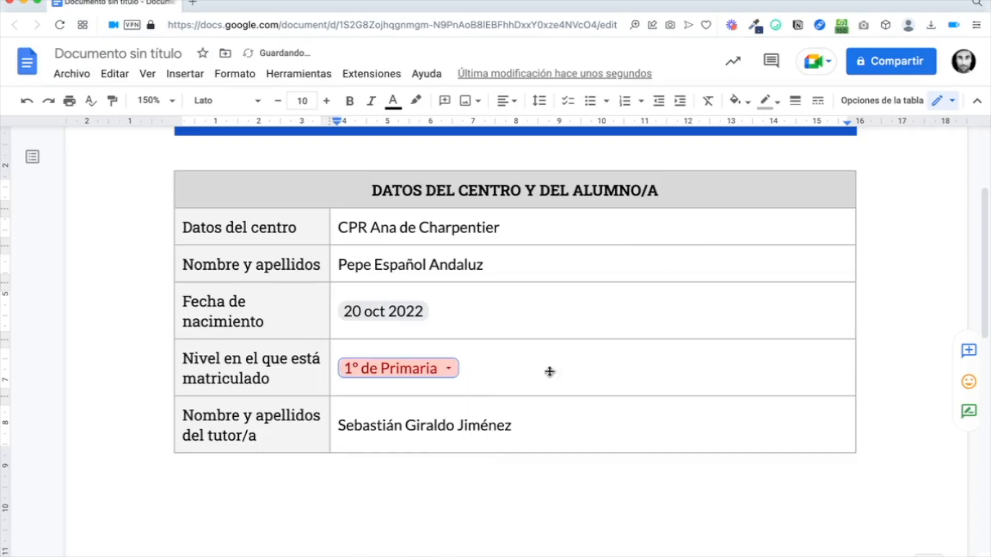
Step: Switch the level dropdown to 3º de Primaria and move to the empty line below the table
click(427, 370)
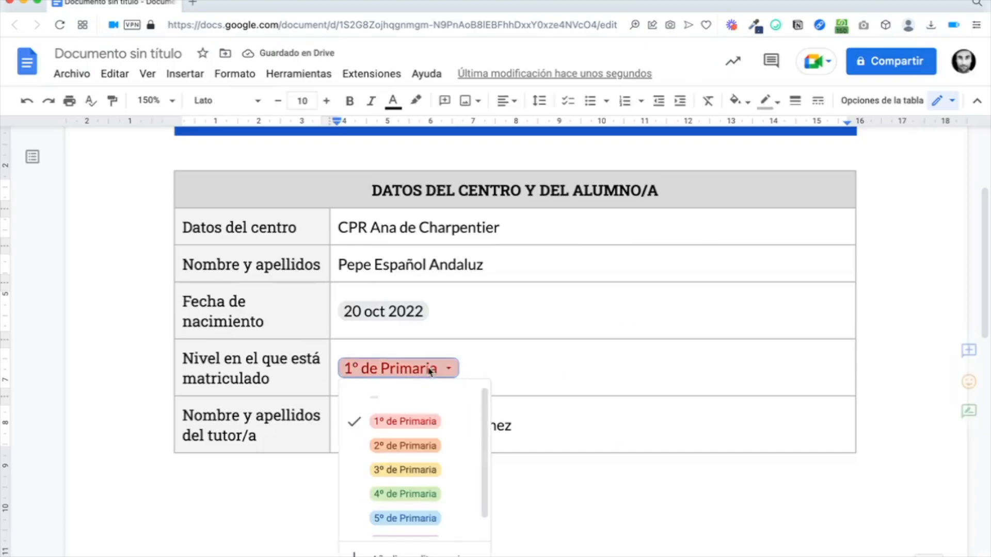
click(390, 470)
click(524, 380)
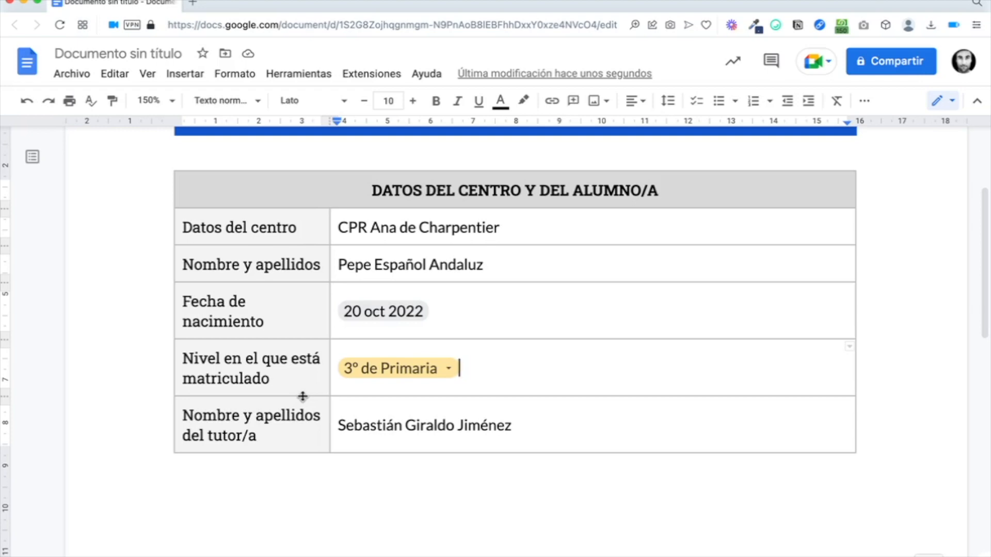
scroll(343, 491, down, 1)
click(344, 491)
scroll(344, 491, up, 2)
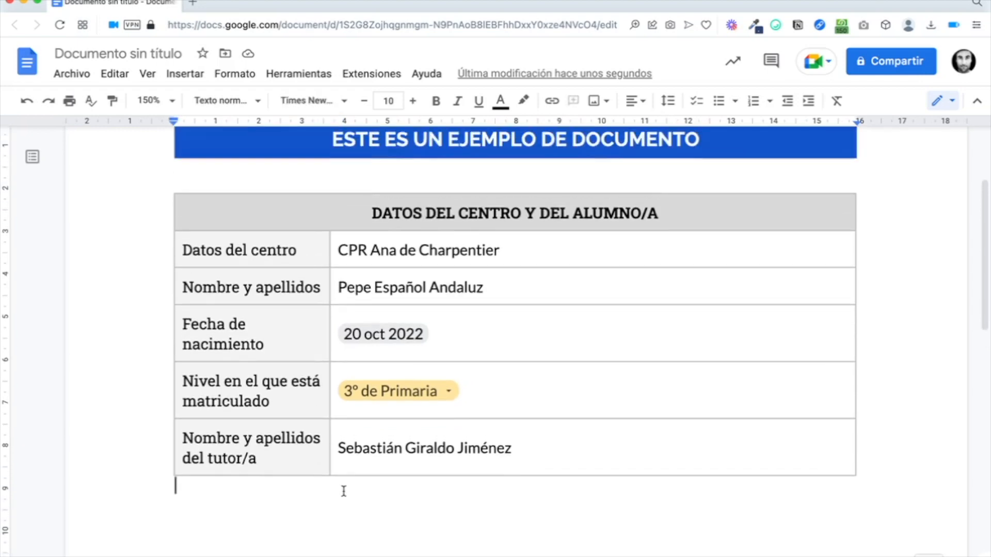
scroll(344, 491, down, 2)
Step: Insert a one-column, five-row table below and make its first cell a checklist item
key(Return)
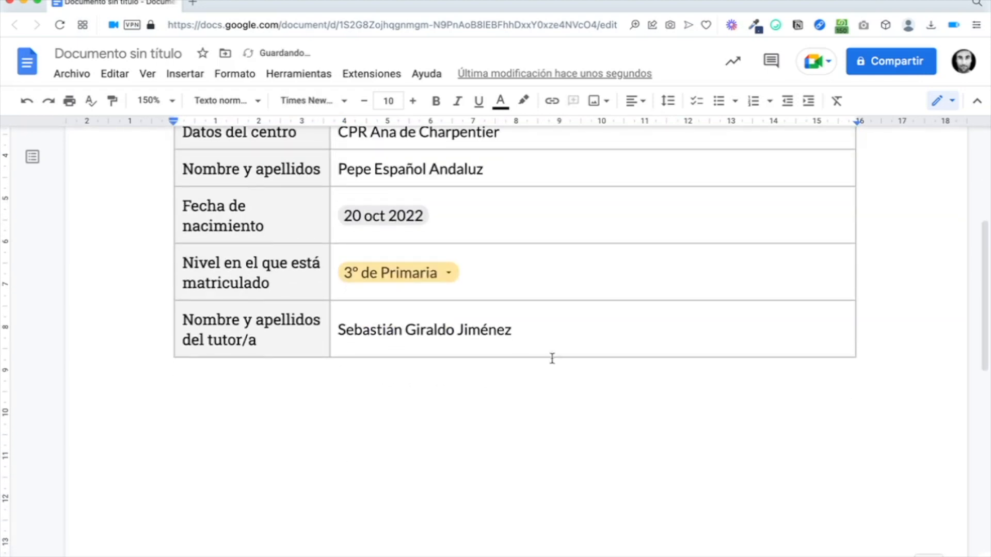
click(185, 74)
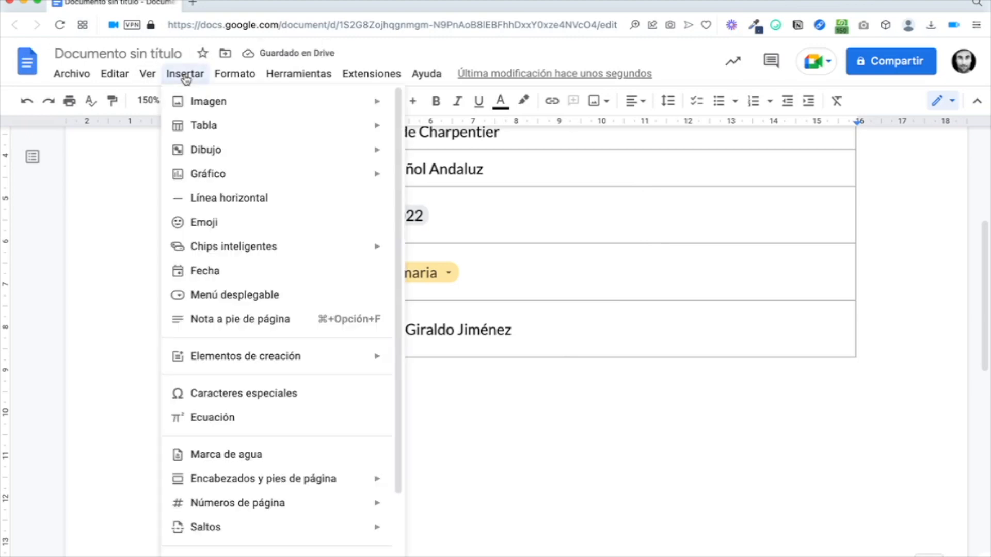
mouse_move(230, 126)
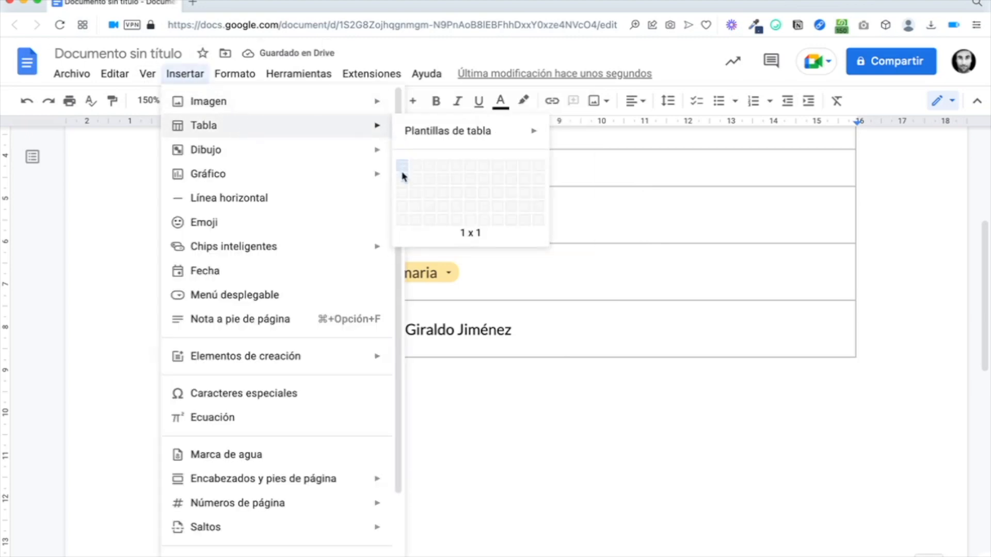
click(405, 222)
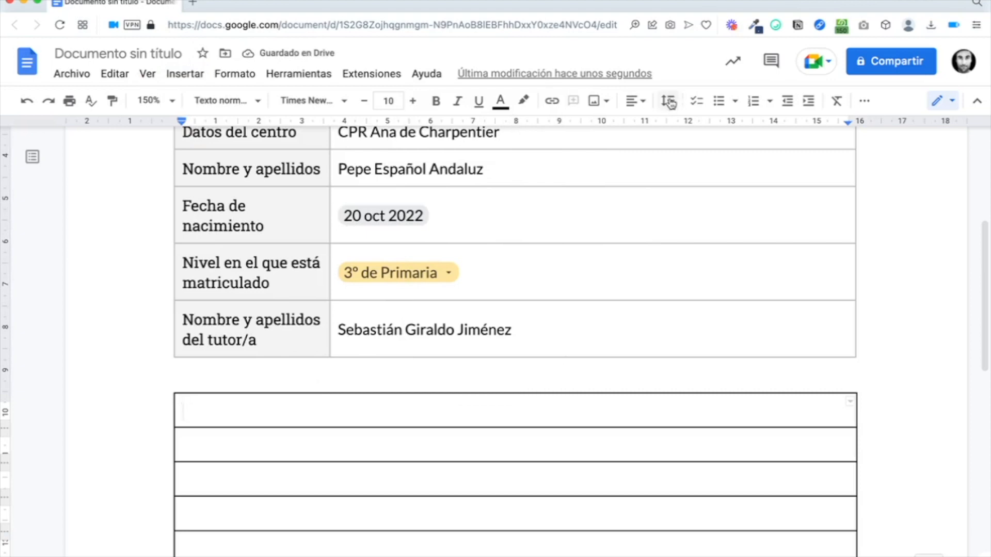
click(697, 102)
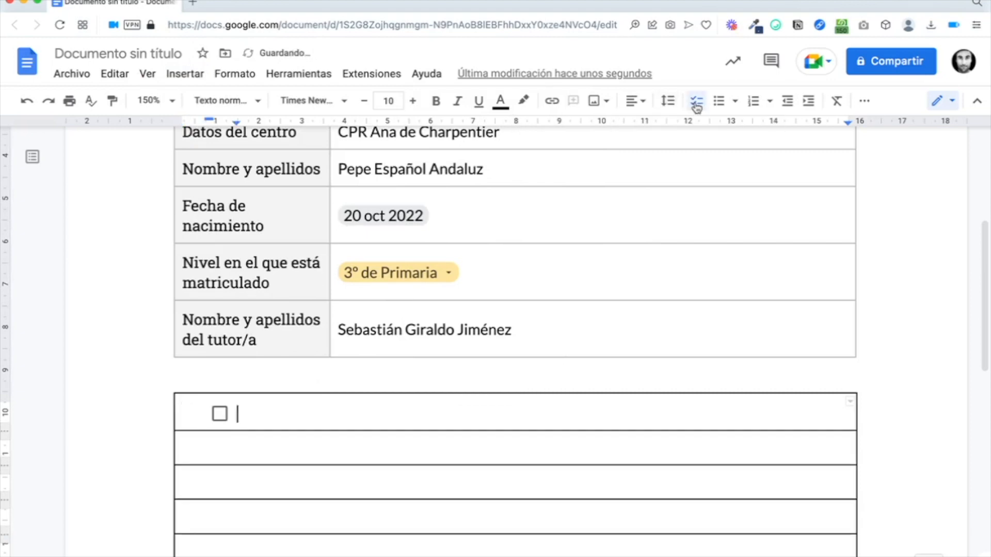
click(219, 416)
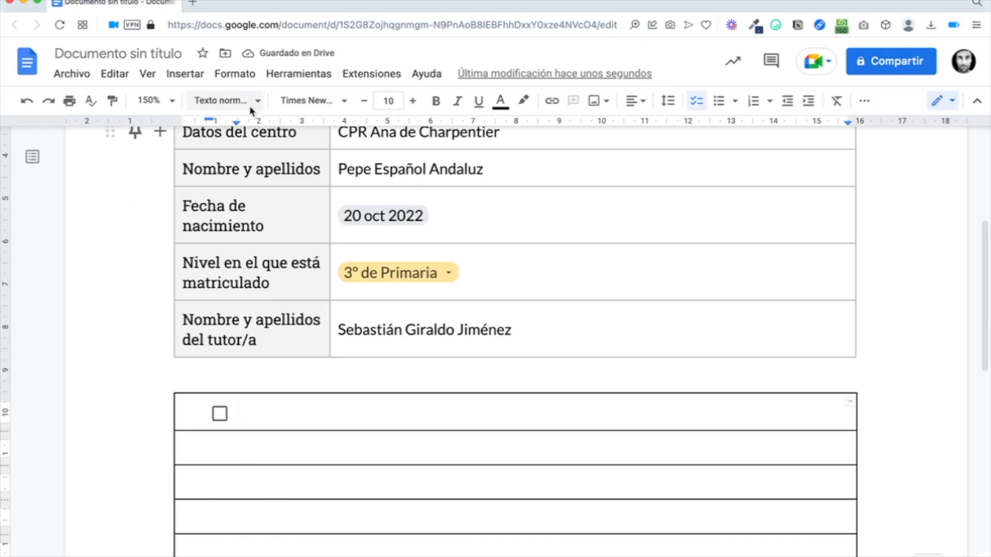
drag(236, 123, 209, 123)
Step: Type 'Primera opción', test its checkbox, then delete the text to leave an empty checkbox
text(Primera opción)
scroll(259, 439, down, 1)
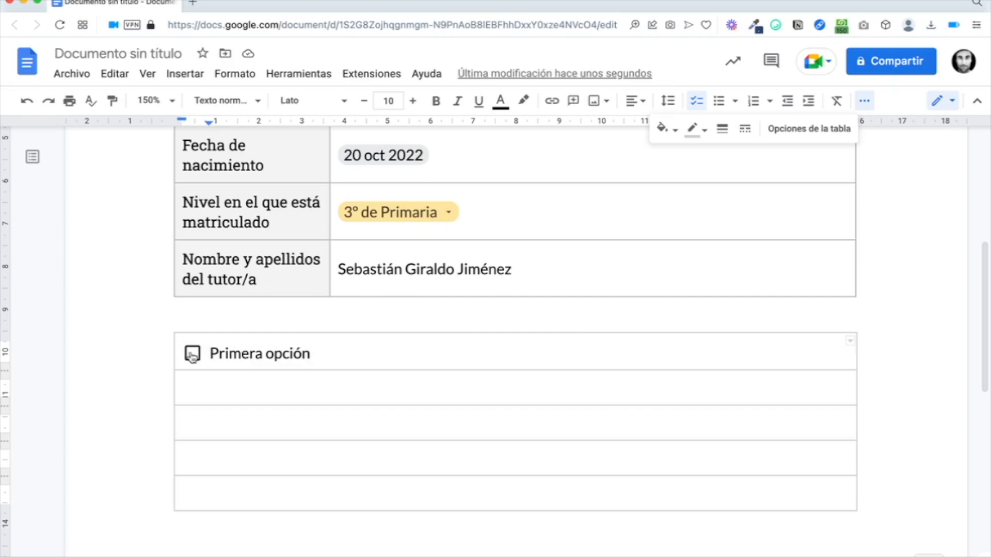
click(192, 355)
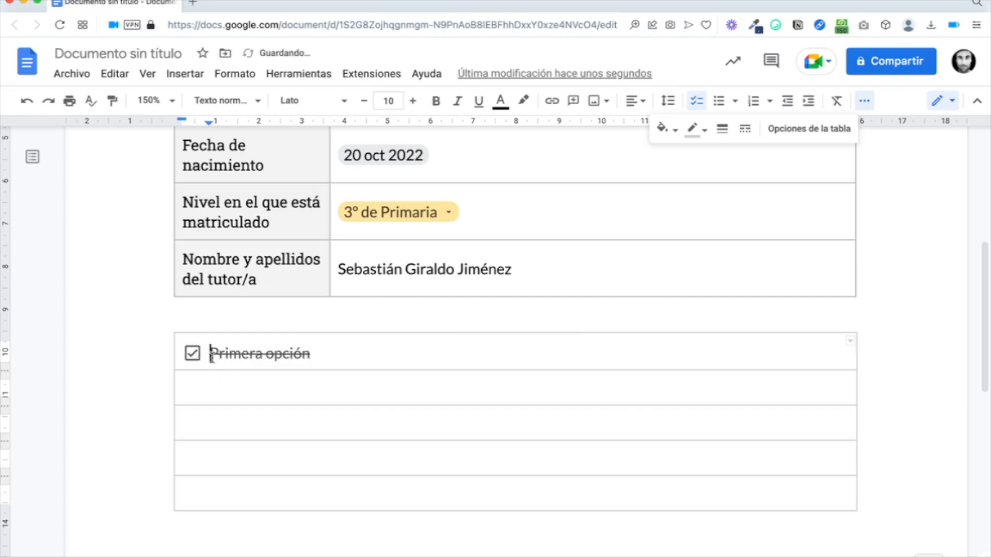
drag(209, 356, 315, 353)
click(316, 354)
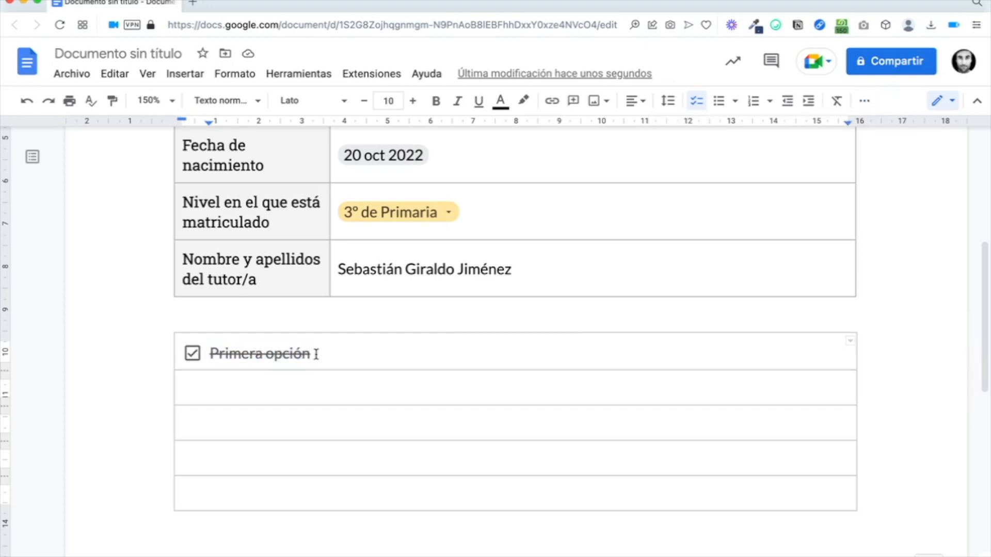
click(194, 356)
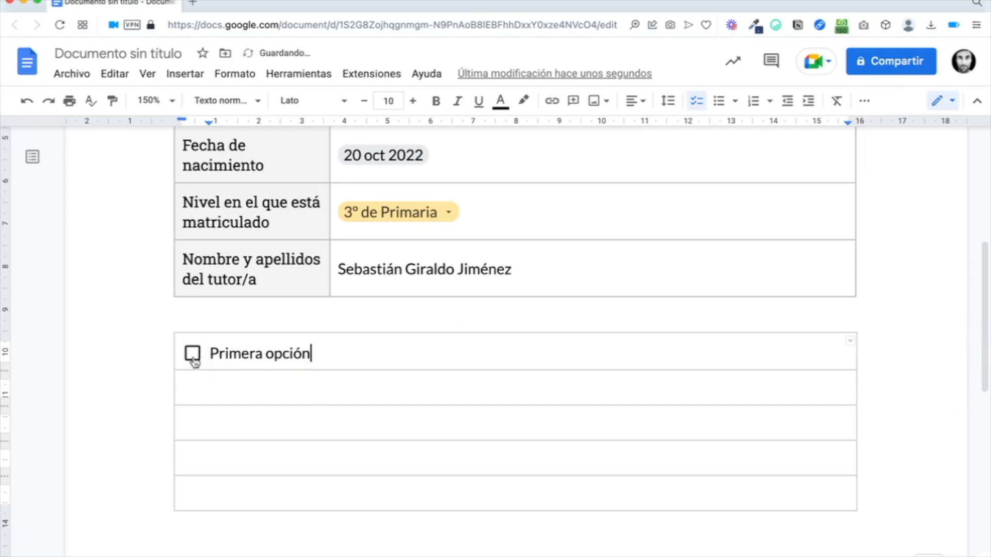
click(191, 355)
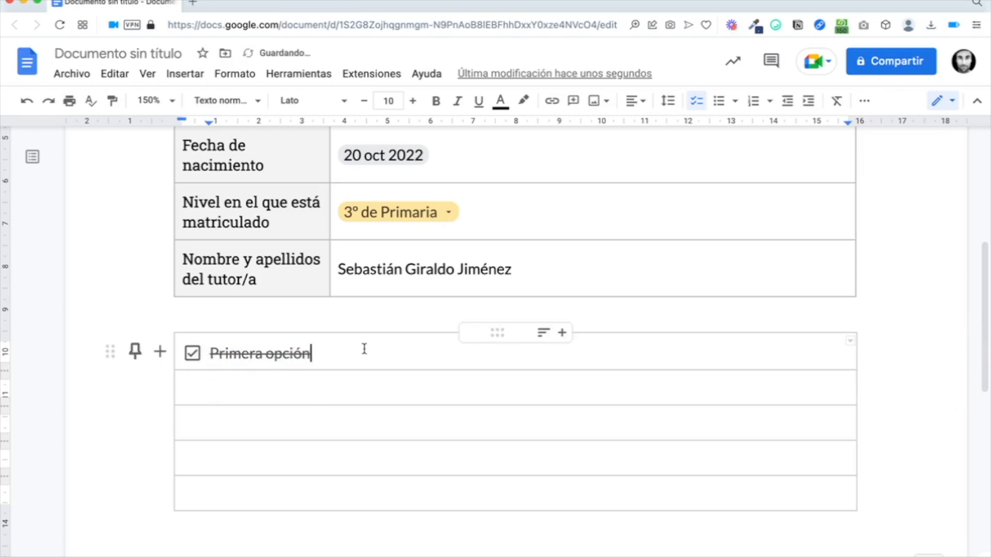
click(193, 355)
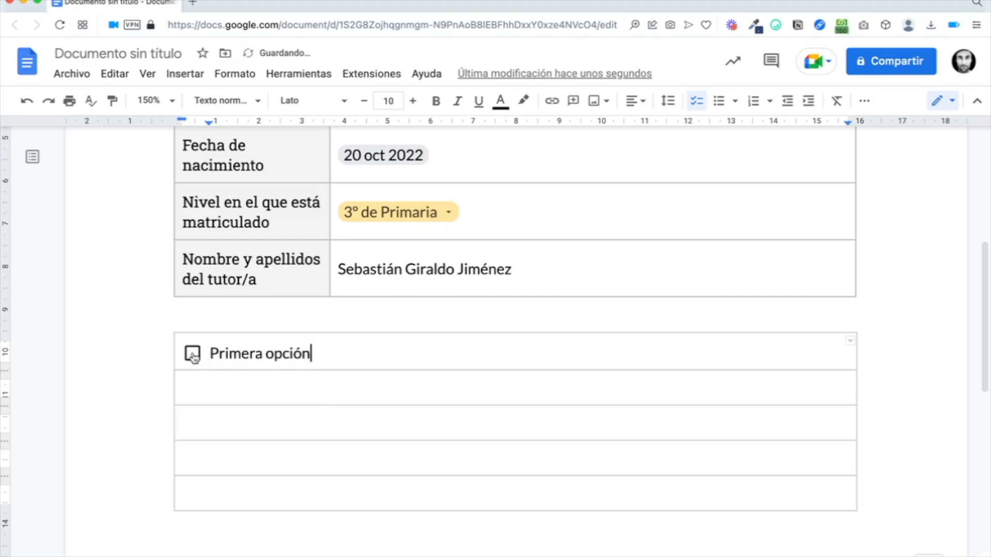
drag(324, 359, 211, 356)
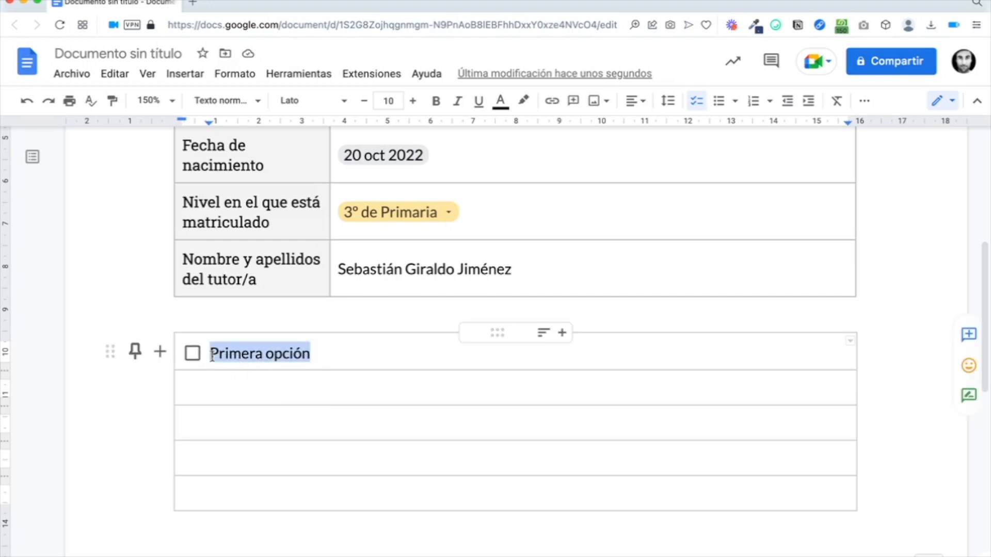
key(BackSpace)
double_click(259, 343)
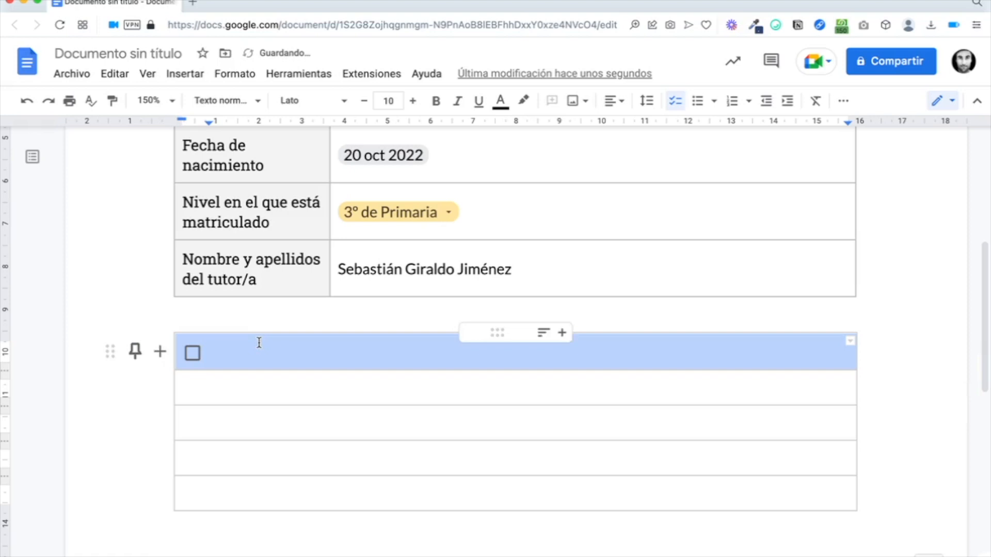
Step: Add a column right of the checkbox, narrow the checkbox column, and type 'Primera opción'
click(228, 359)
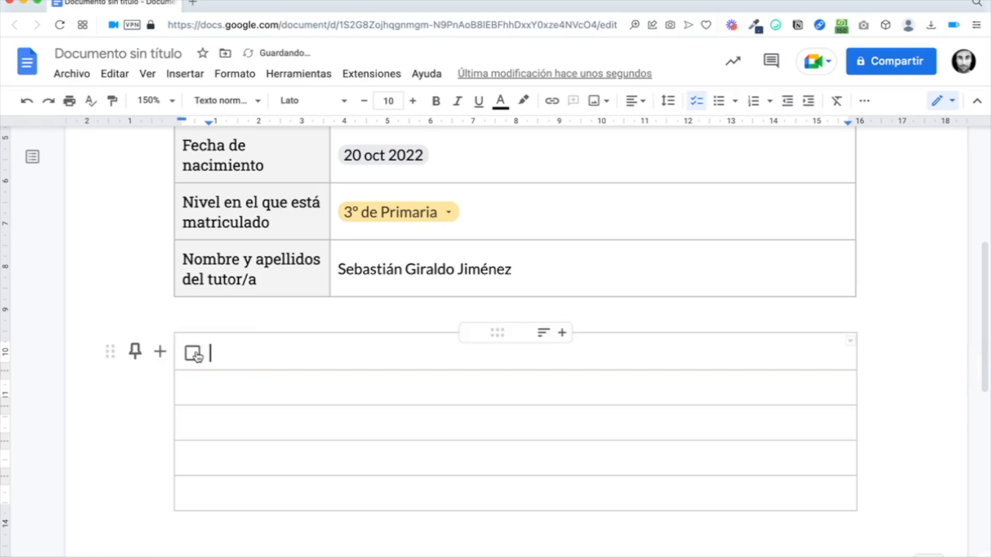
right_click(240, 351)
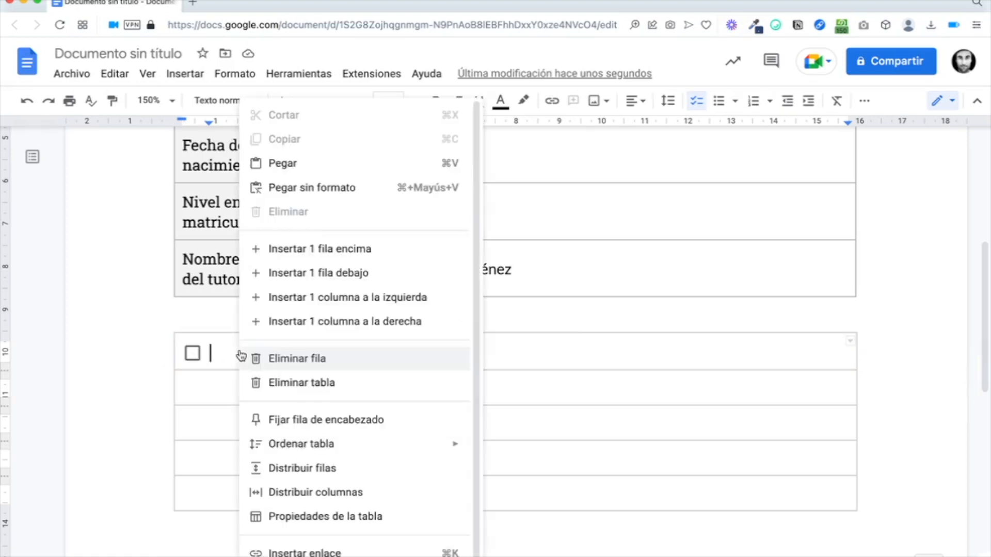
click(332, 323)
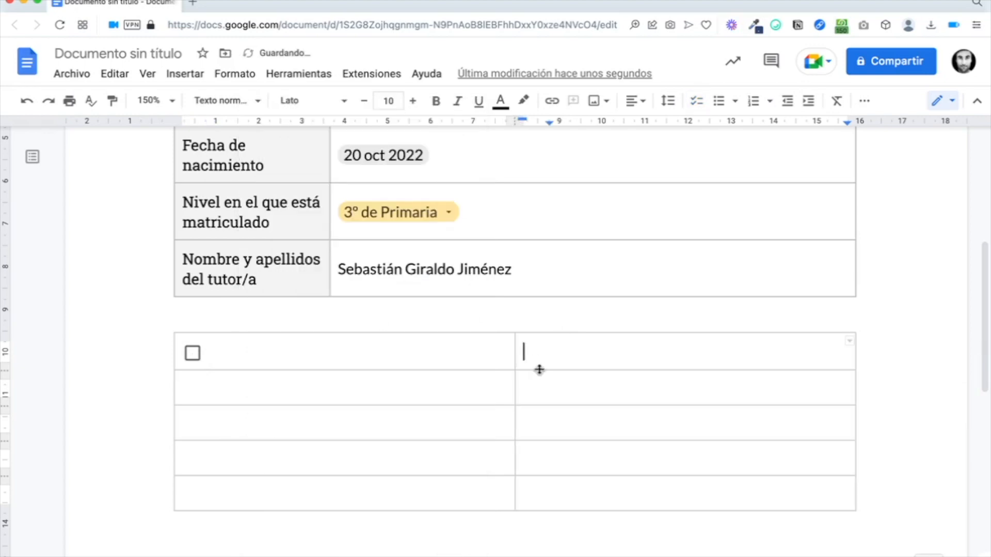
drag(515, 353, 212, 371)
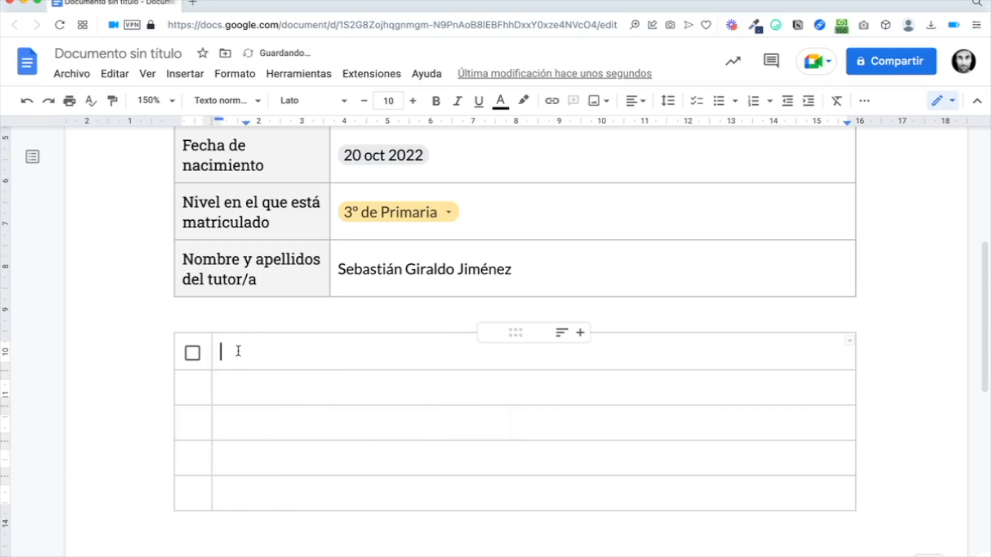
click(237, 357)
text(Prime)
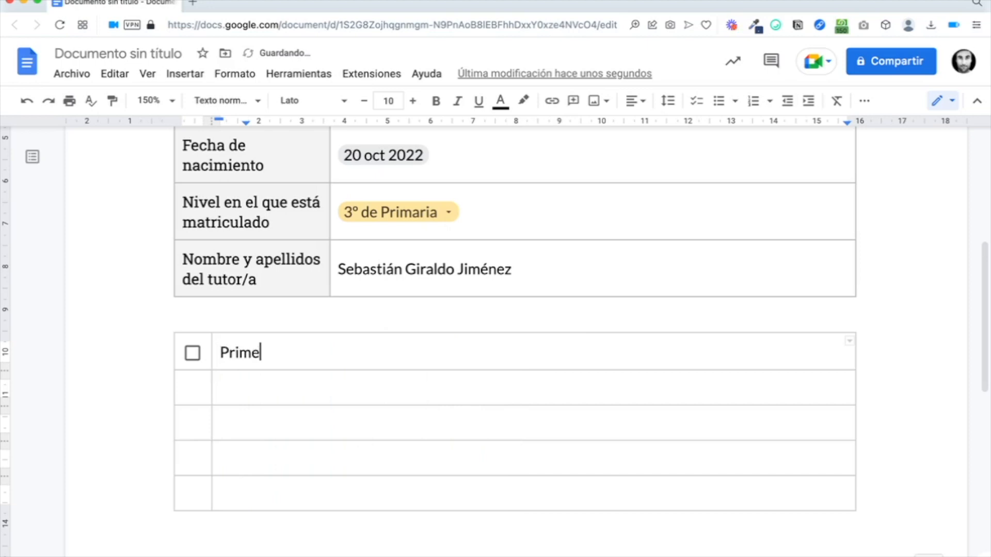
text(ra)
text(opción)
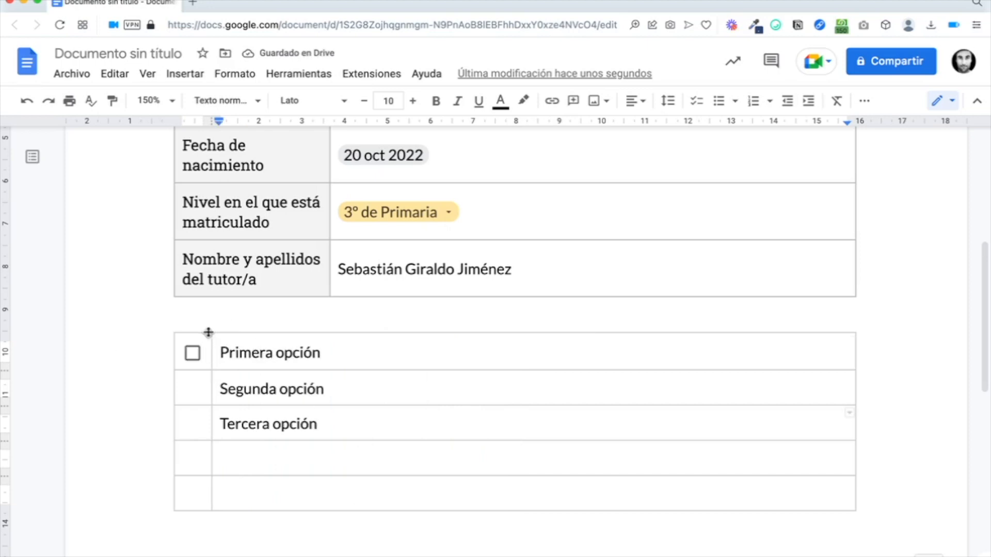
click(206, 345)
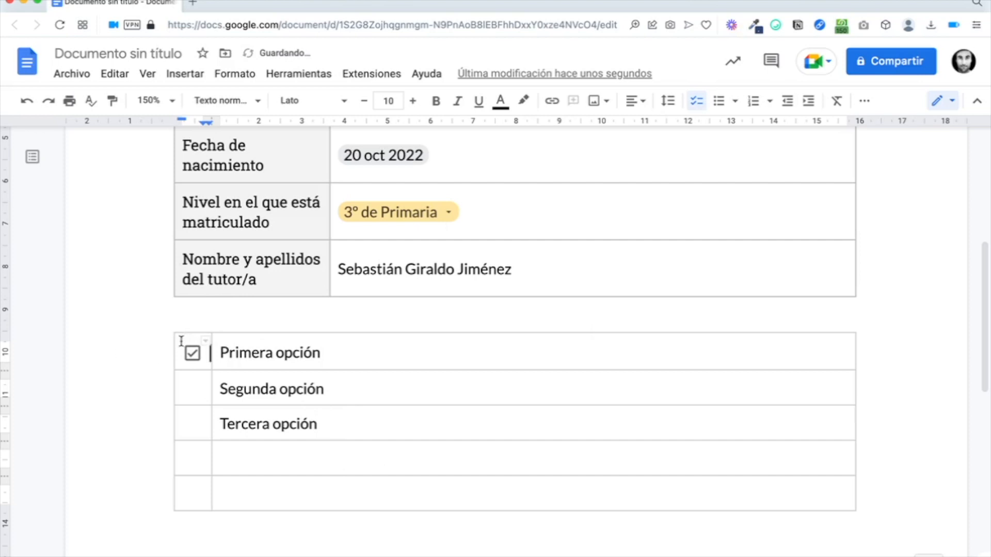
Step: Copy the first checkbox cell and paste it into the first-column cells of rows 2–5
double_click(181, 341)
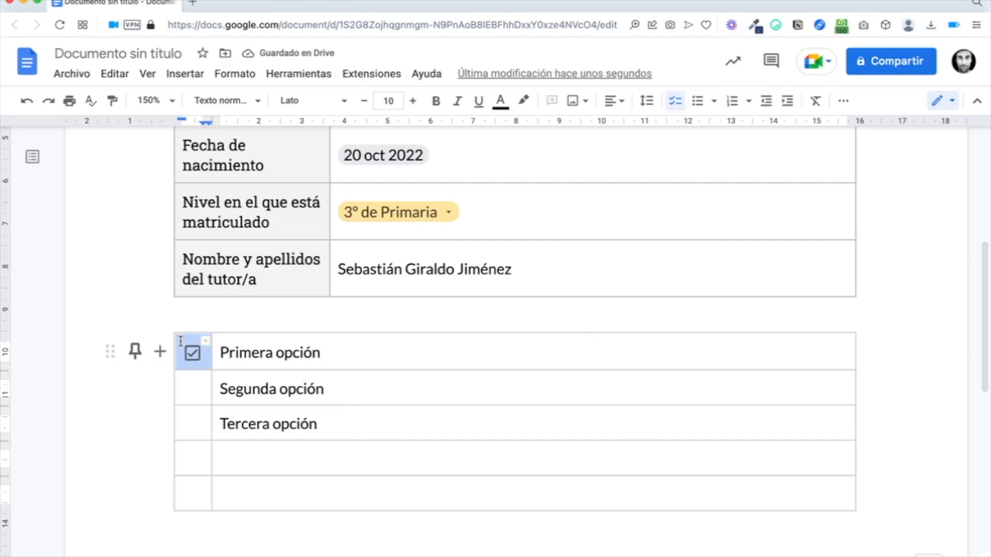
right_click(180, 341)
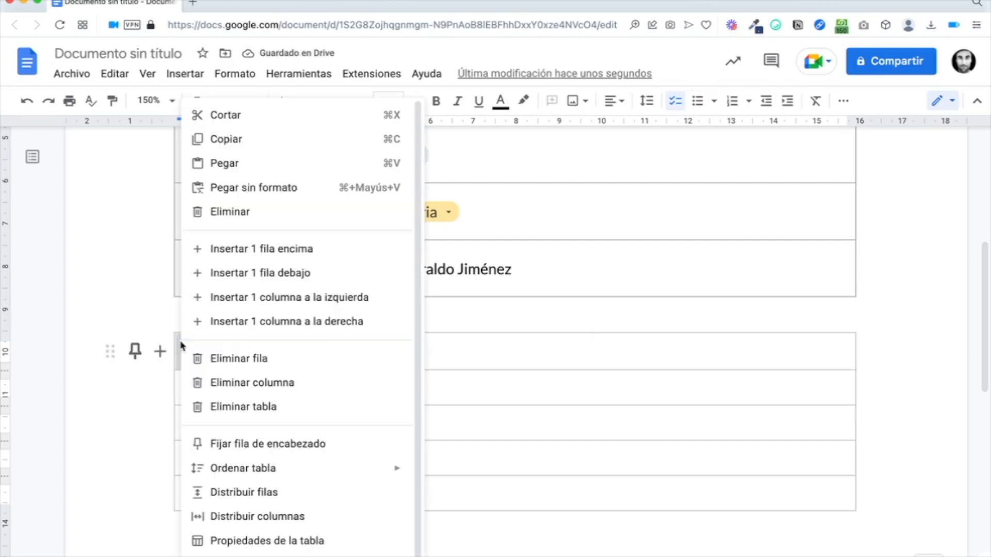
click(243, 140)
drag(196, 387, 198, 490)
right_click(198, 490)
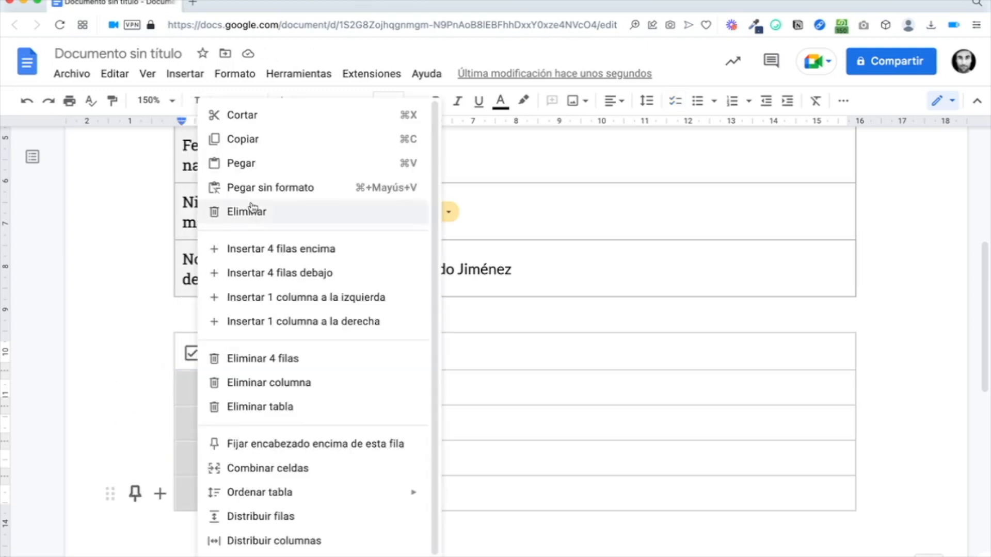
click(252, 158)
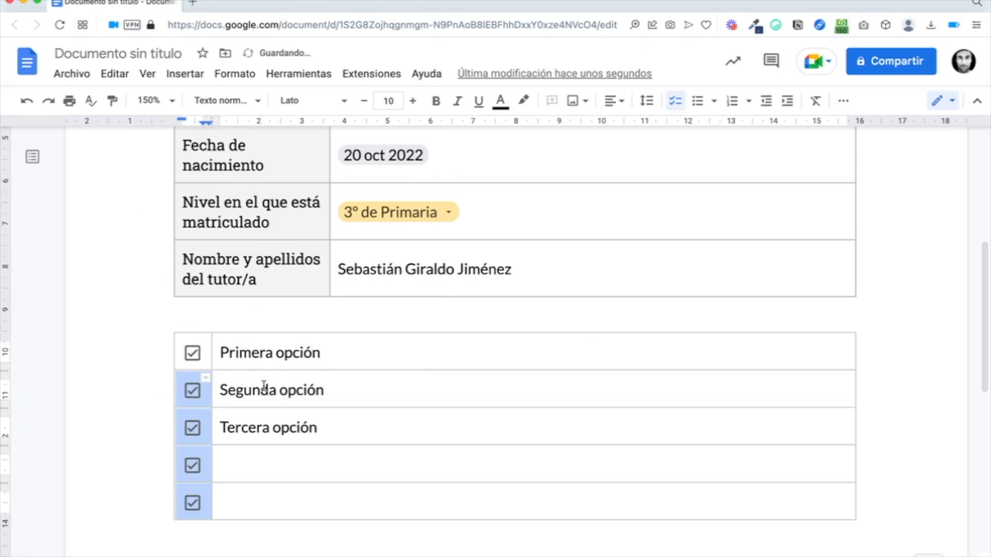
Step: Untick all five checkboxes, testing the Primera and Segunda opción boxes along the way
click(279, 388)
click(196, 354)
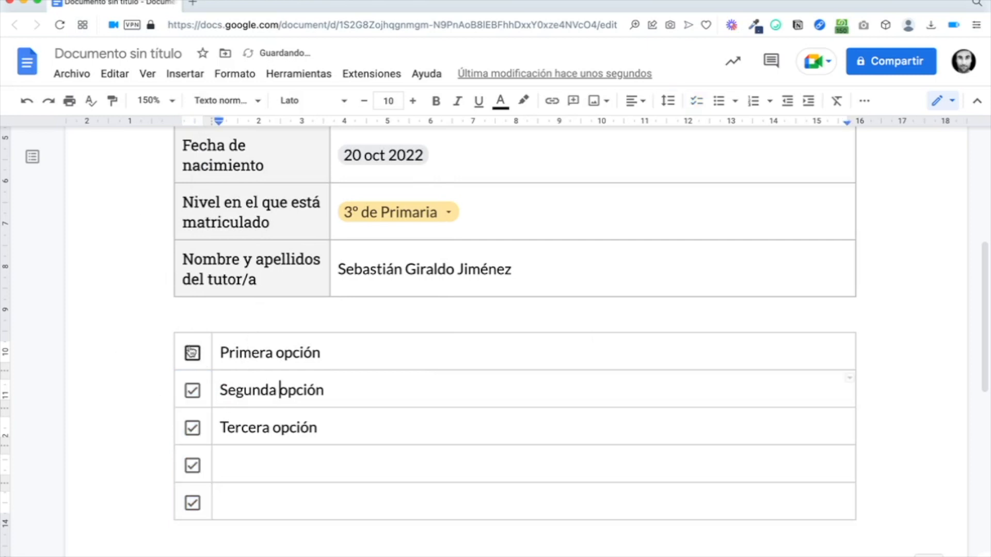
click(192, 390)
click(196, 428)
click(195, 467)
click(194, 506)
click(193, 354)
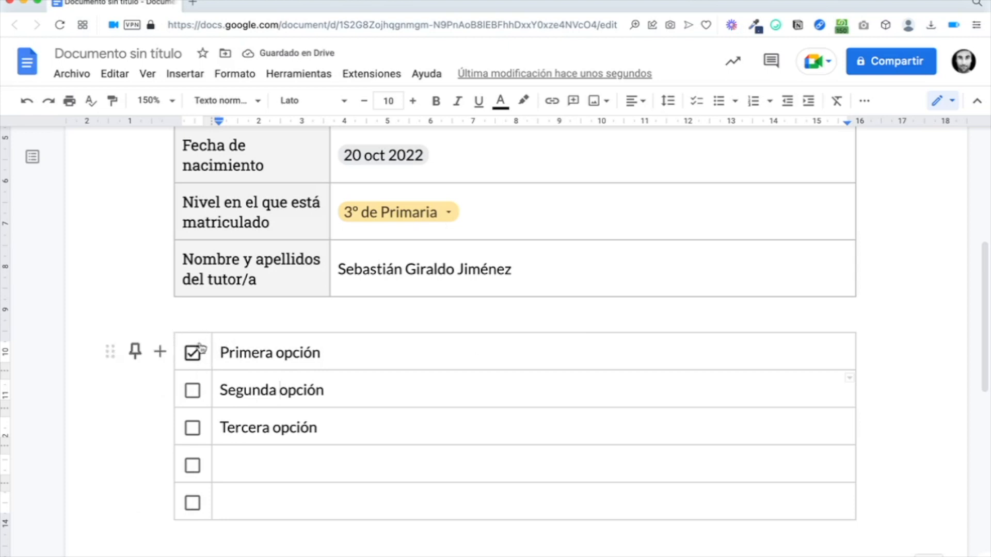
drag(222, 354, 355, 352)
click(354, 352)
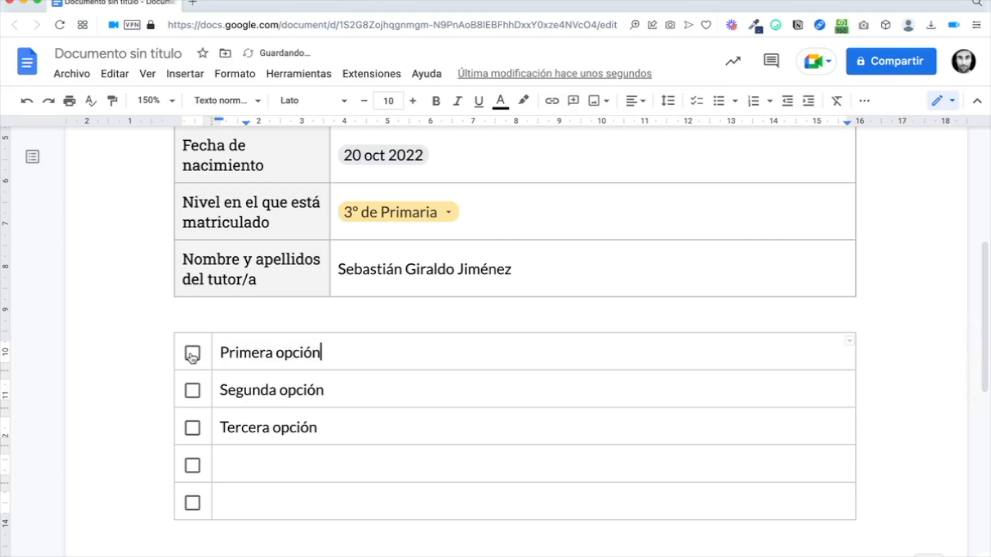
click(193, 390)
click(192, 393)
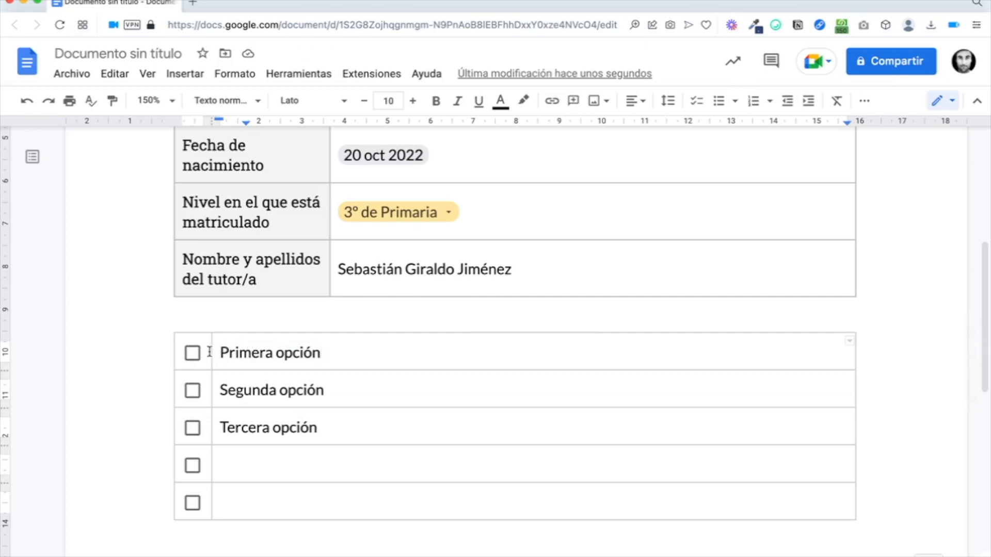
Step: Set the border between the checkbox and text columns to 0 pt and nudge the text column left
drag(230, 353, 233, 512)
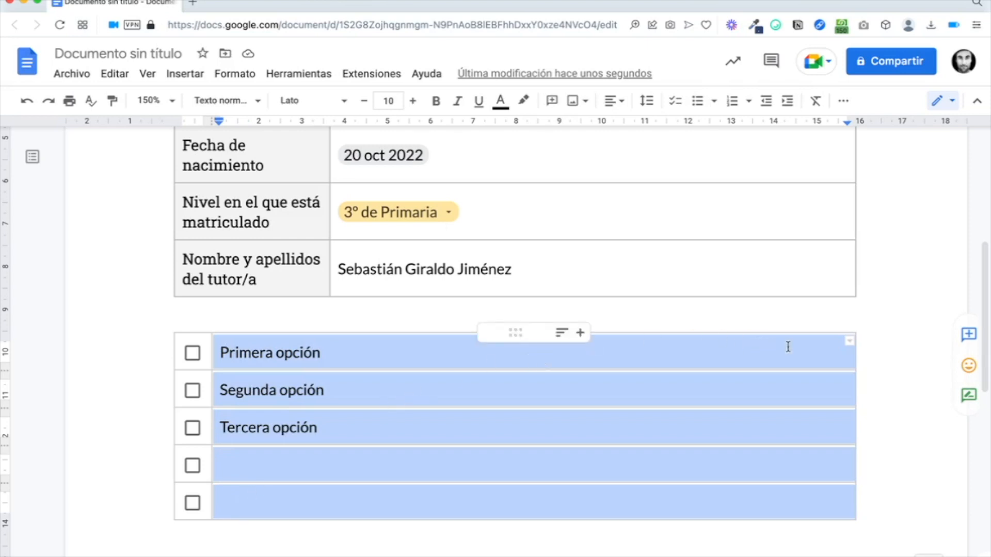
click(850, 342)
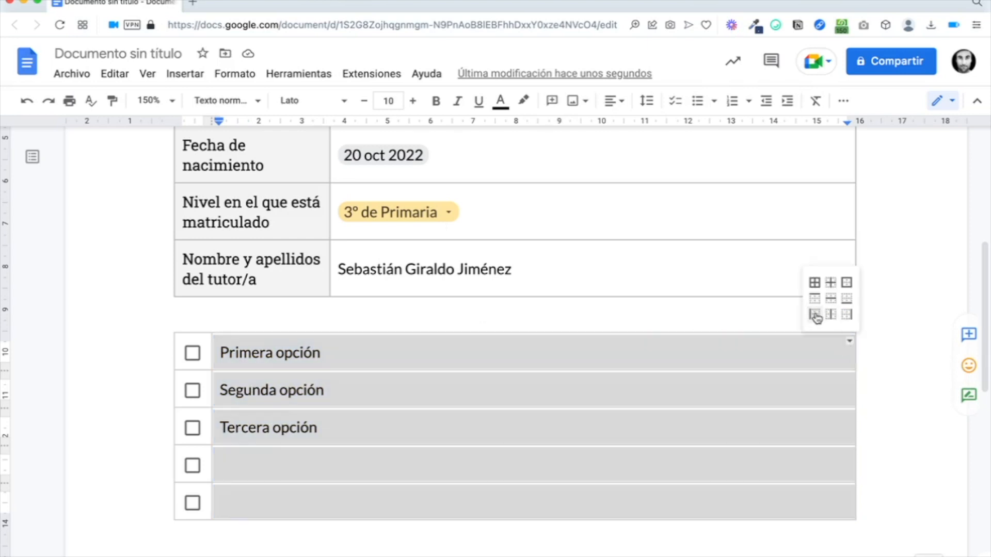
click(815, 315)
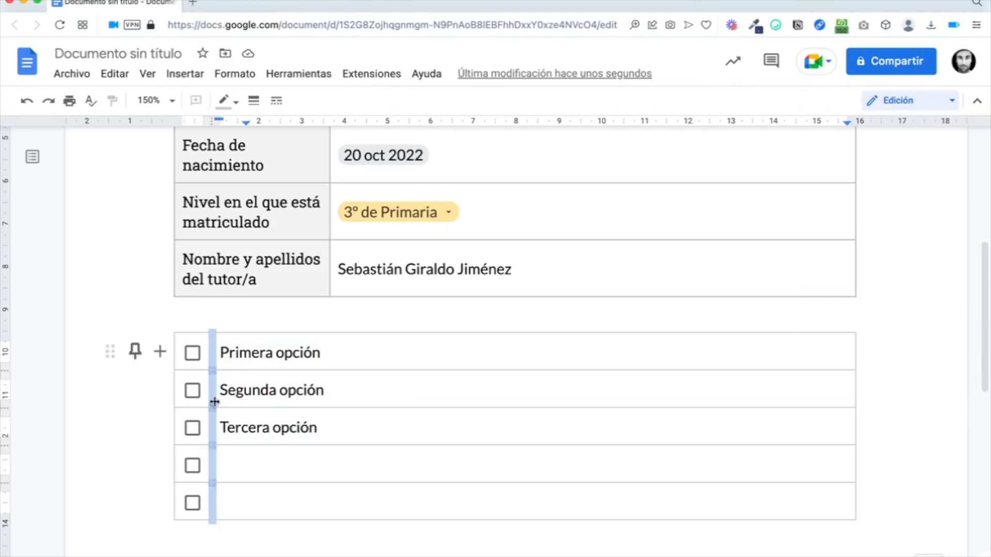
click(255, 103)
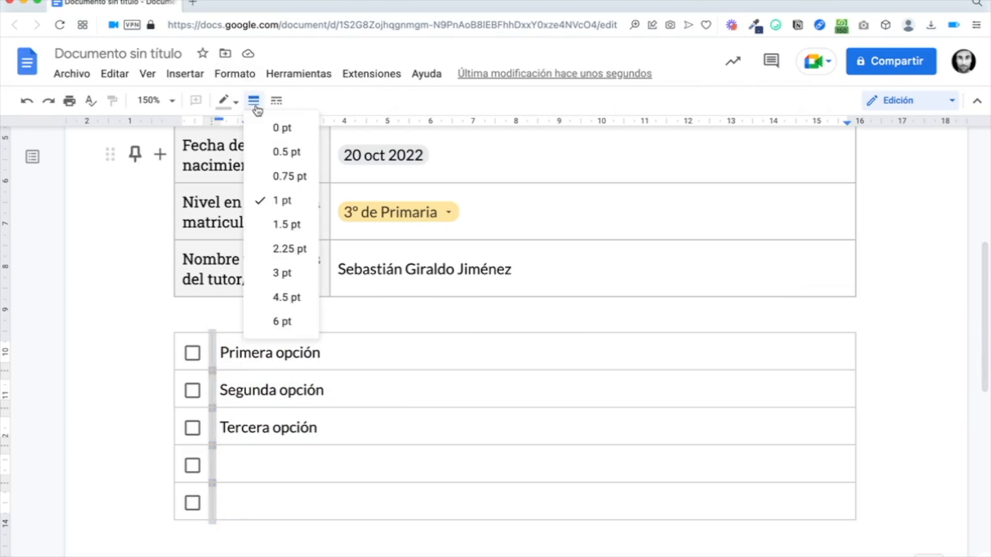
click(283, 130)
click(263, 353)
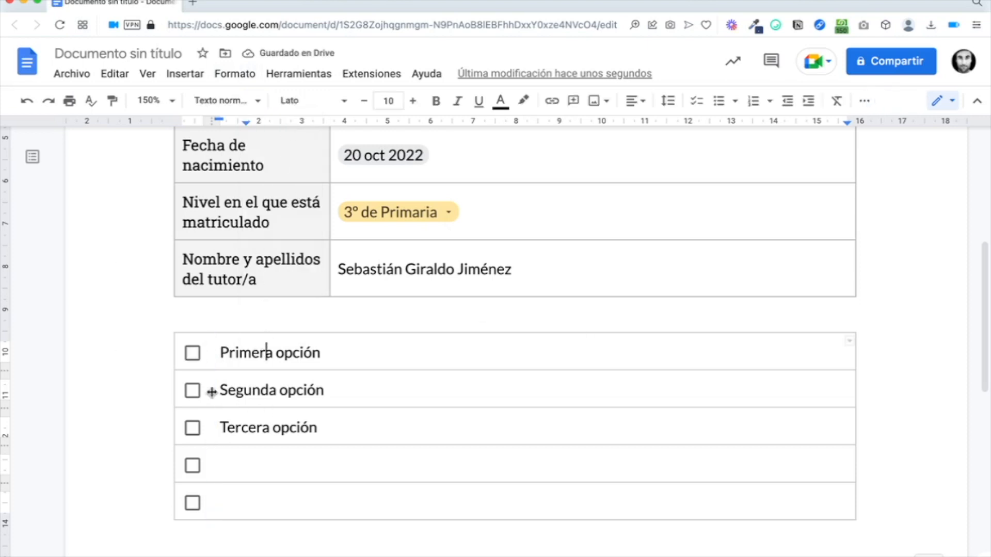
drag(211, 392, 205, 392)
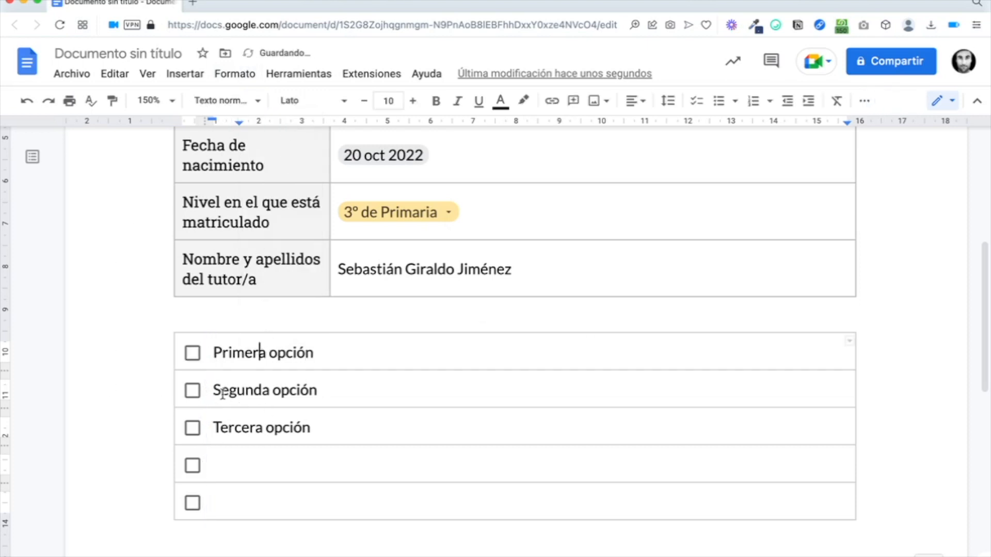
Step: Test the Primera and Tercera opción checkboxes and undo the last border change
click(193, 355)
click(193, 354)
click(193, 430)
click(193, 431)
key(super+z)
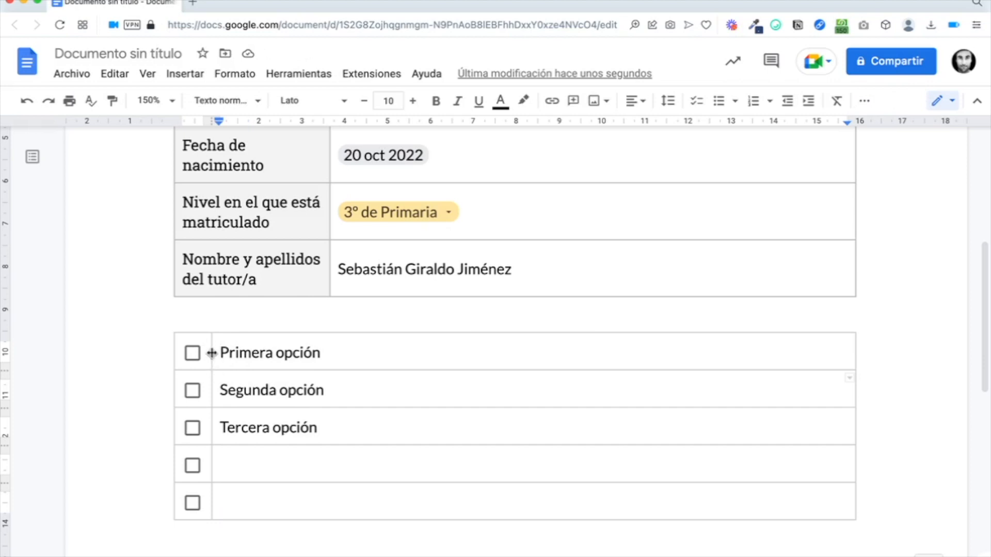
Step: Hide the dividers beside Primera and Segunda opción by setting each to 0 pt
click(211, 353)
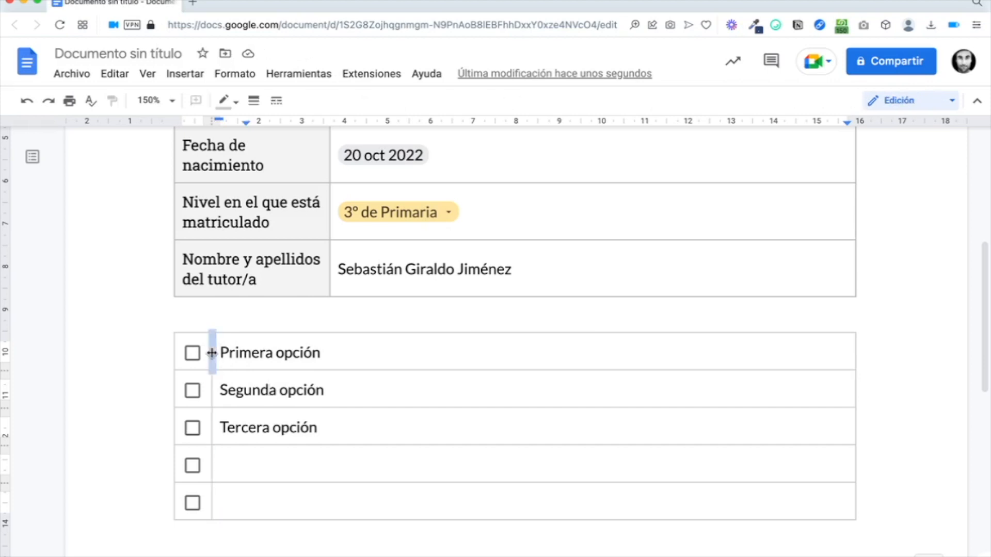
click(254, 101)
click(276, 128)
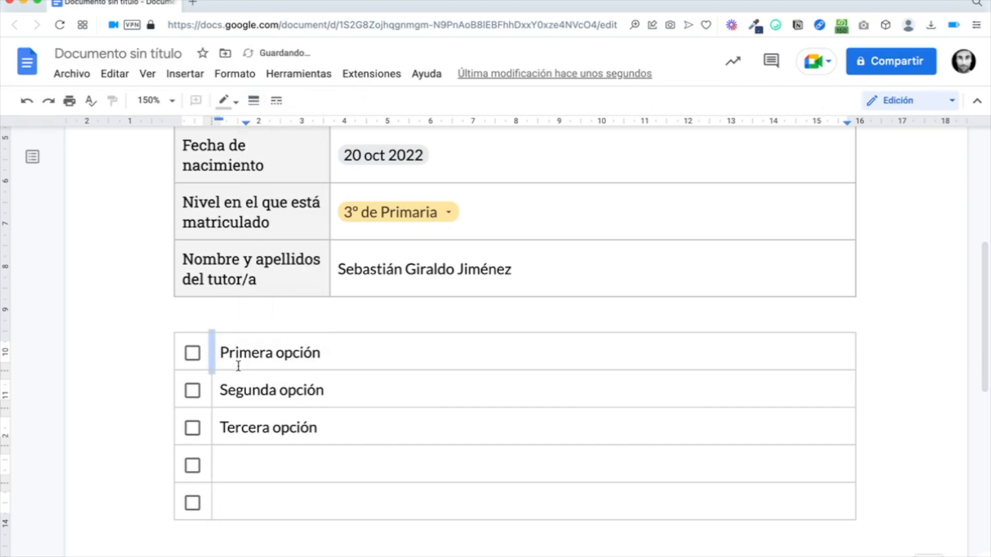
click(244, 391)
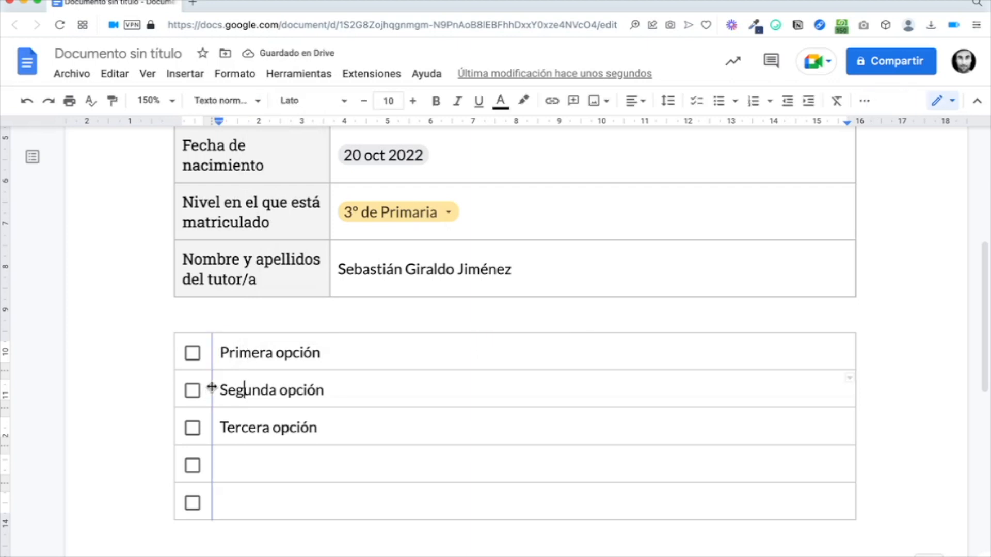
click(211, 391)
click(255, 102)
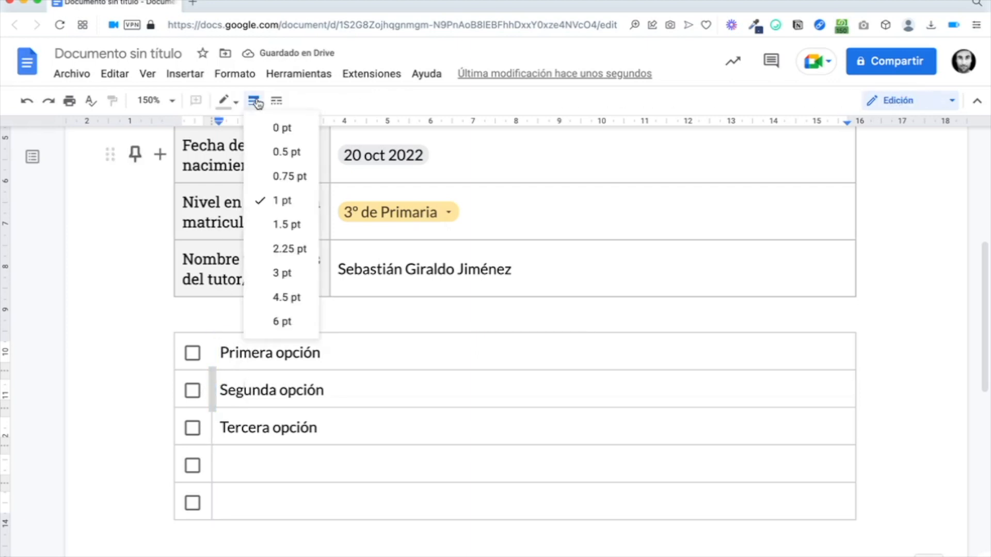
click(279, 129)
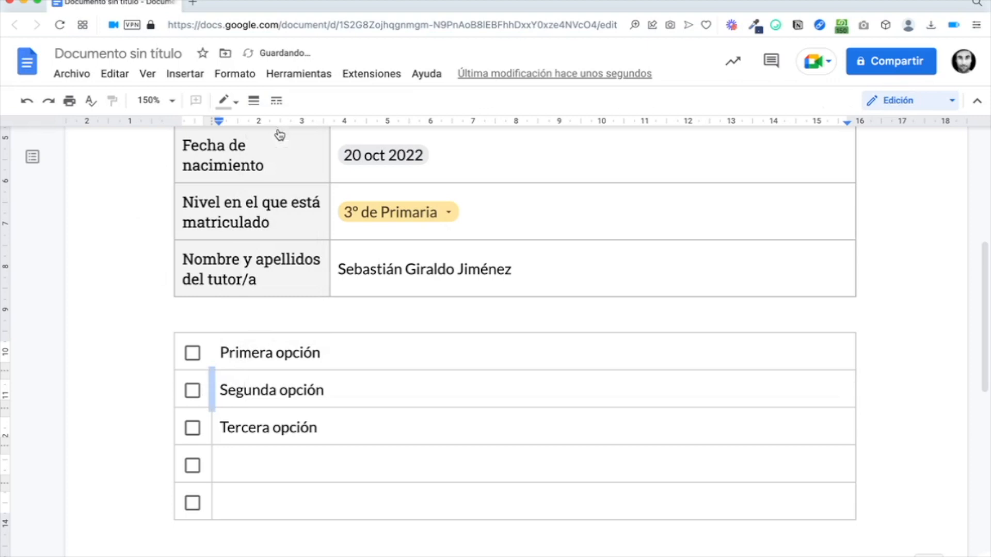
Step: Select the first three option text cells and review their editable borders
click(250, 427)
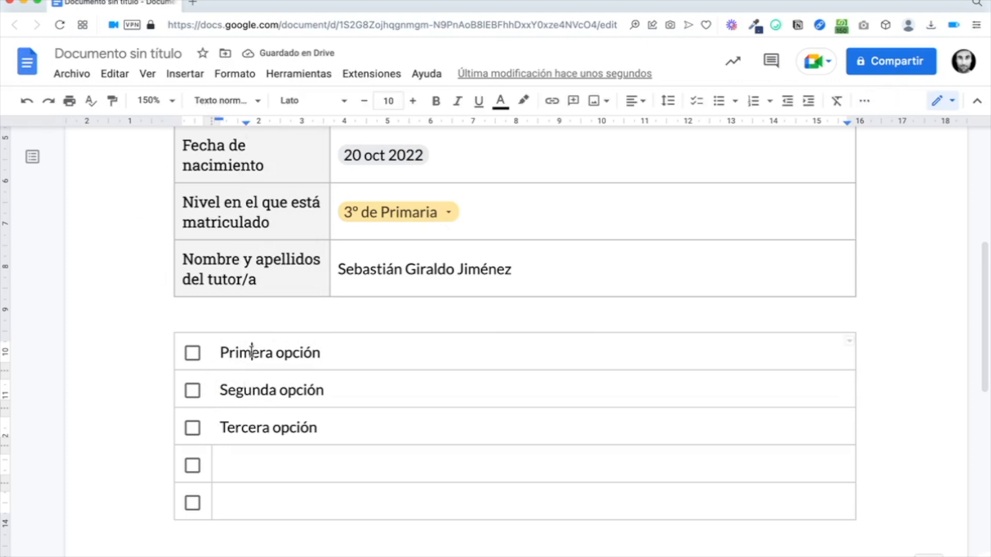
drag(251, 352, 242, 437)
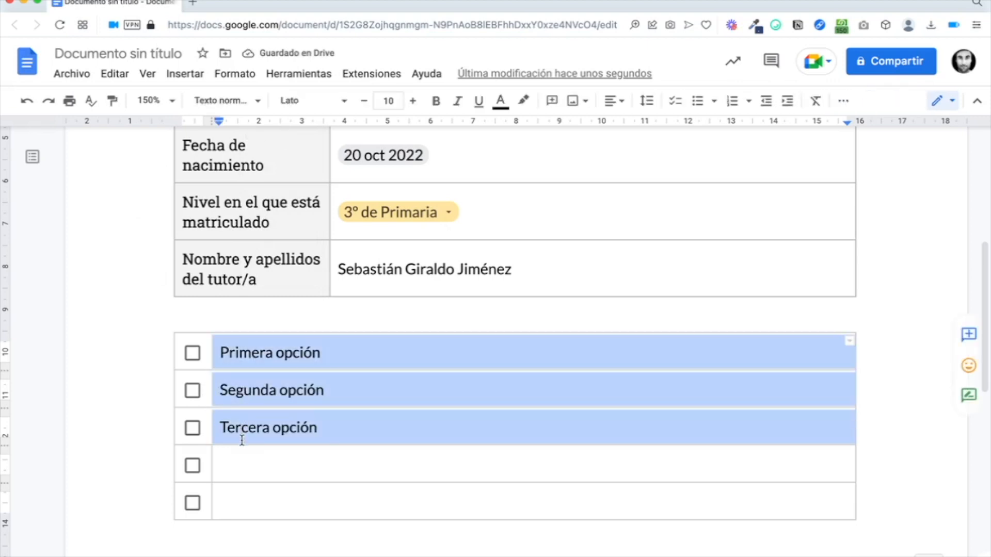
click(850, 342)
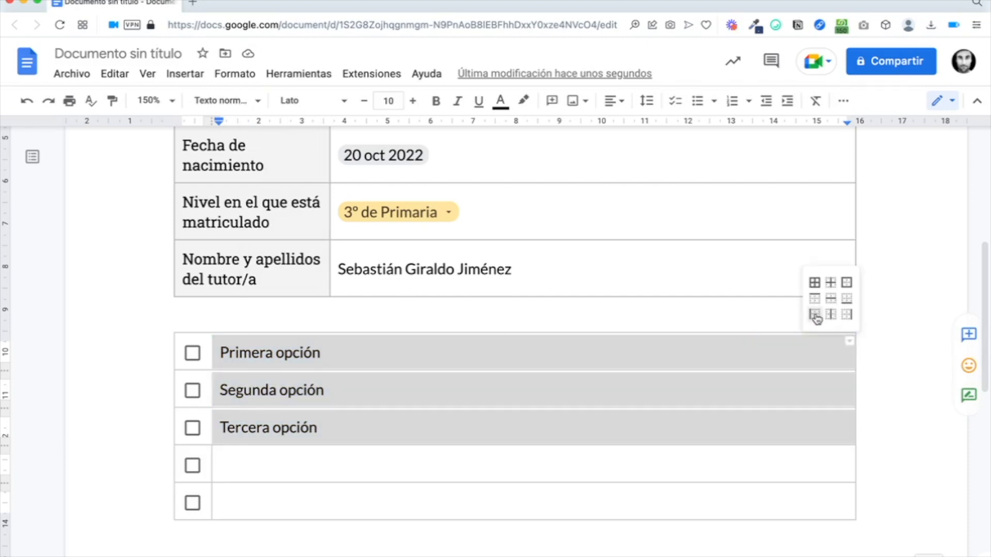
click(816, 316)
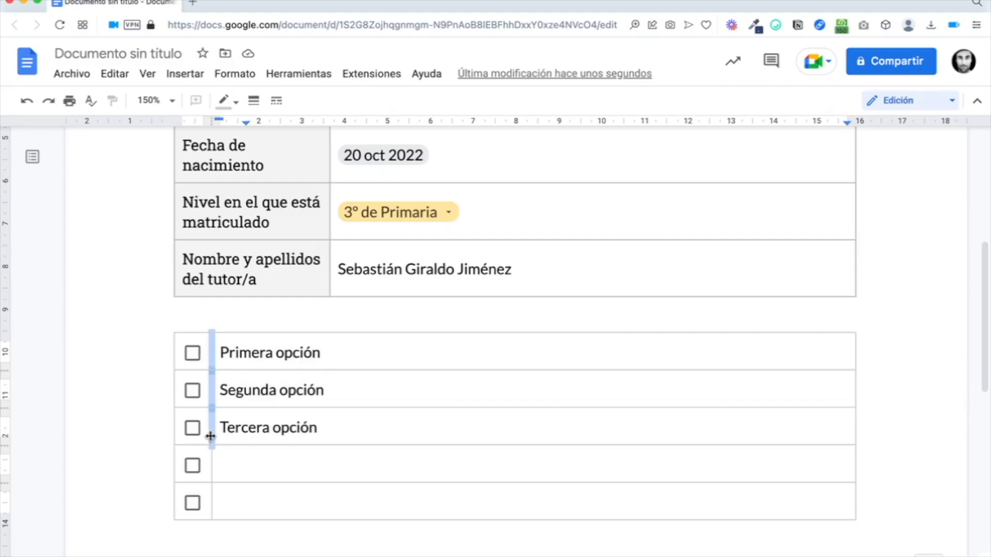
click(262, 431)
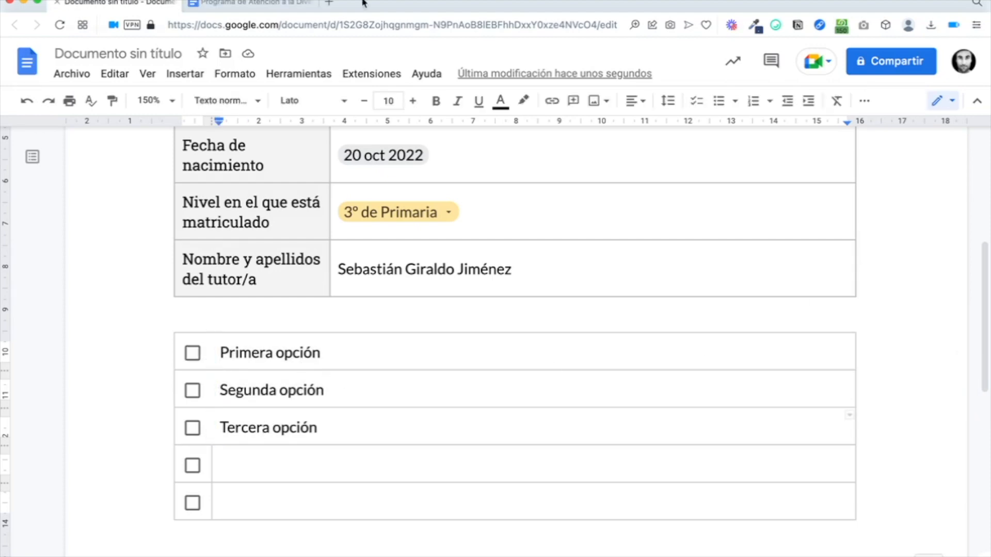
Step: Switch to the PAD form document and scroll down to the Materias pendientes table
click(272, 3)
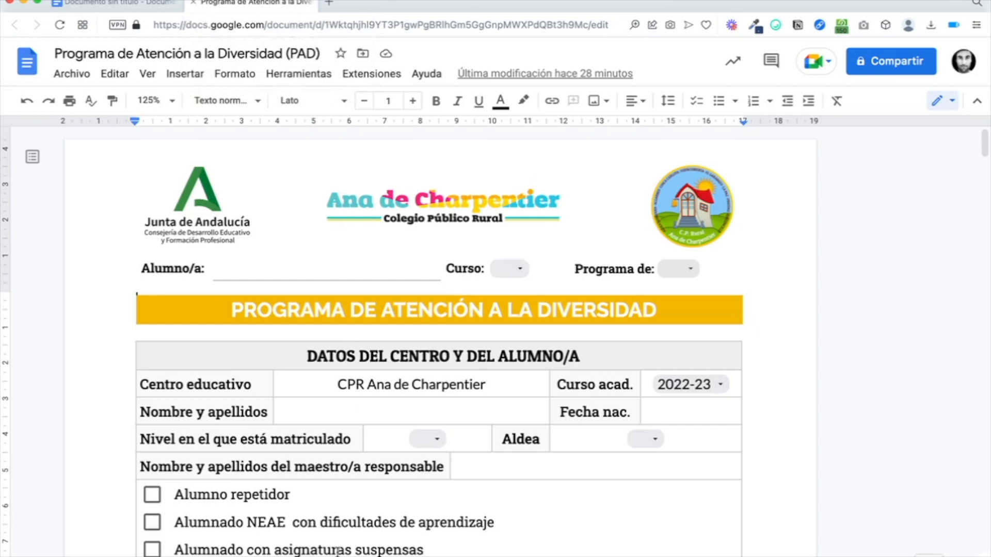
scroll(339, 551, down, 5)
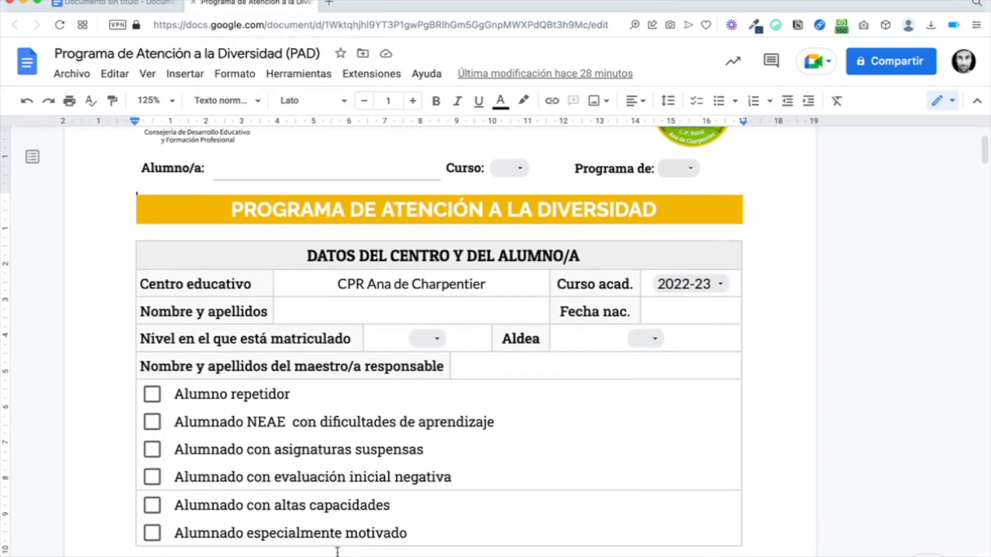
scroll(337, 551, down, 1)
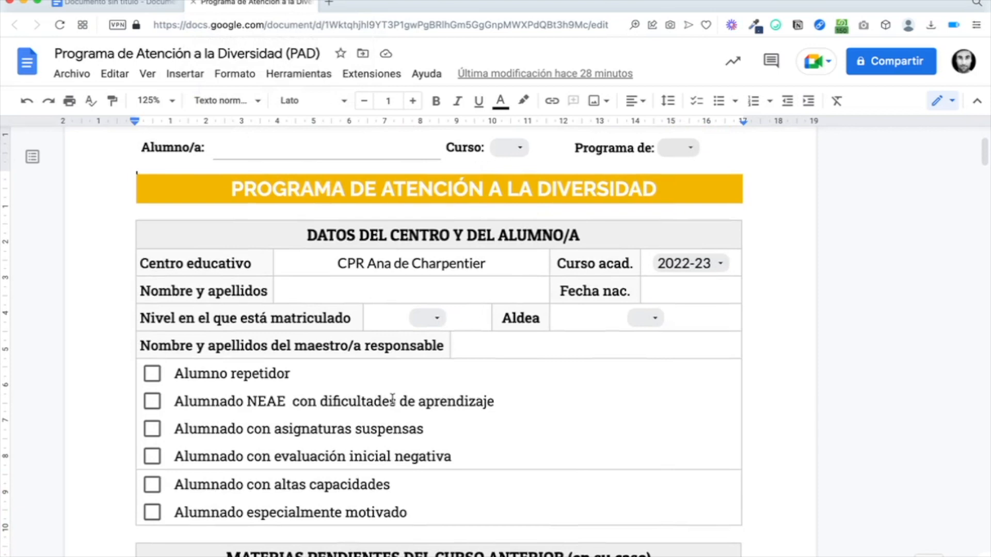
scroll(392, 399, down, 7)
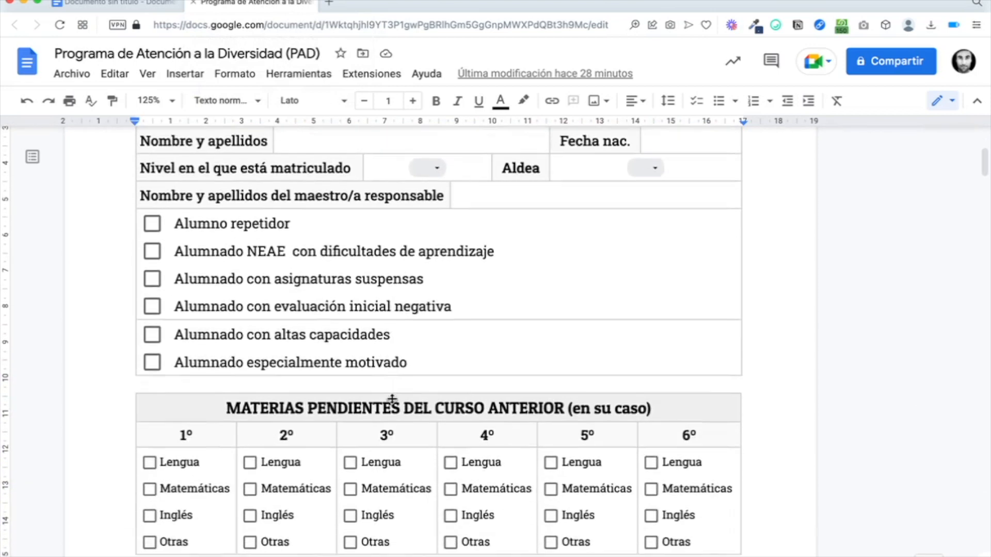
scroll(392, 399, down, 3)
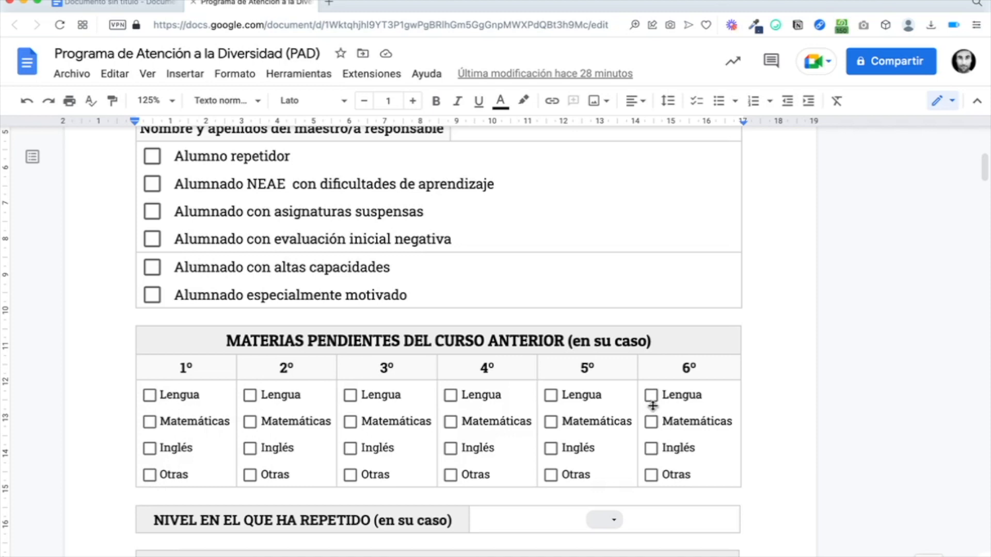
Step: Toggle the 6º Matemáticas checkbox, then place the caret in the 1º header cell
click(652, 422)
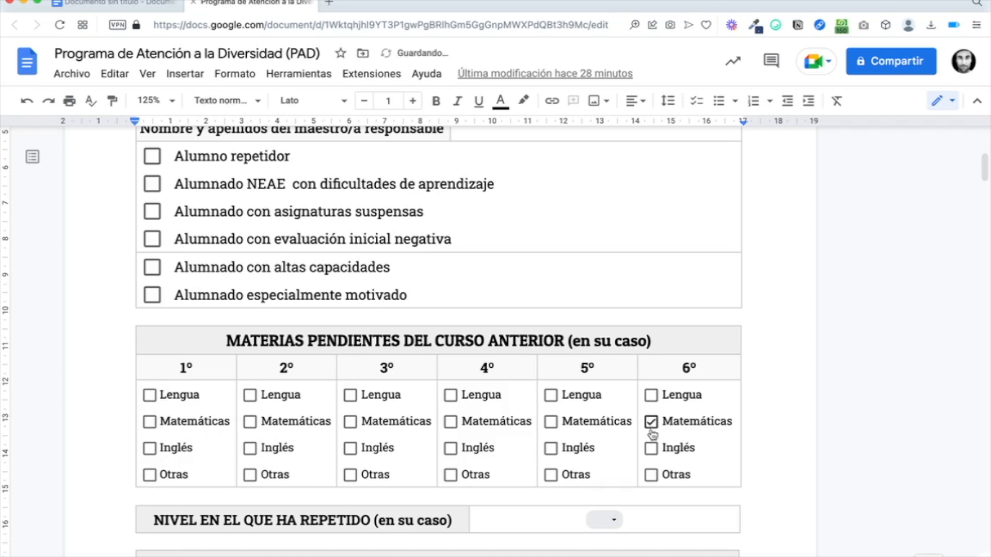
click(682, 421)
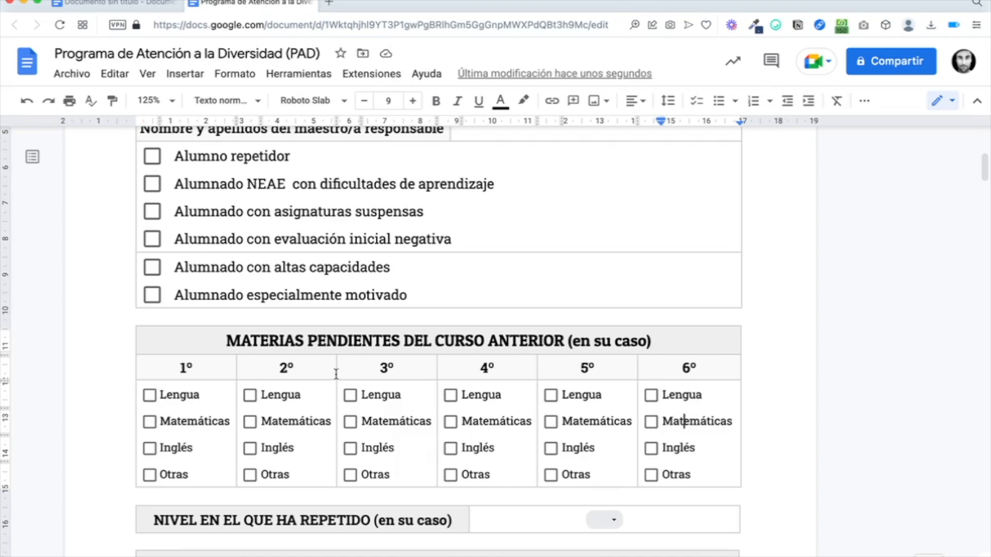
click(177, 369)
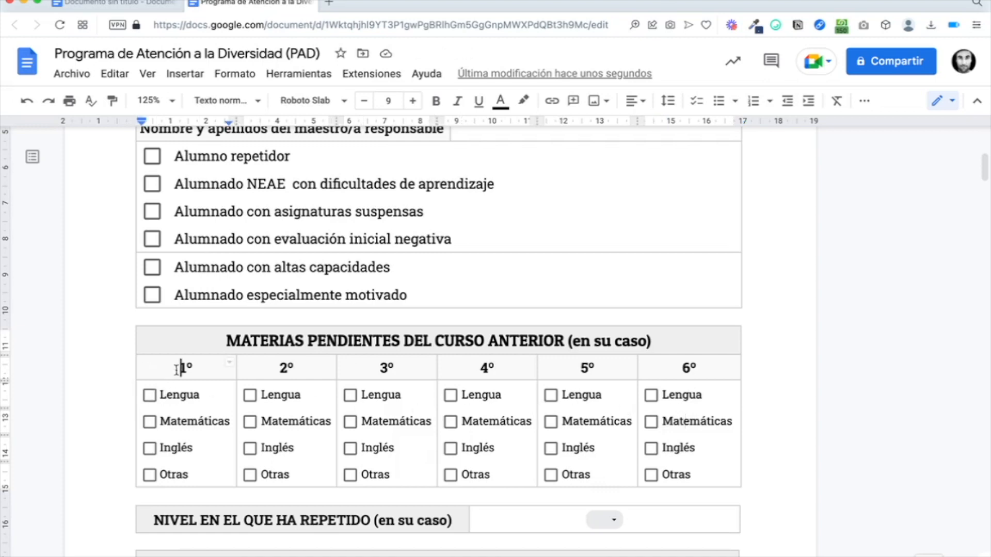
right_click(202, 372)
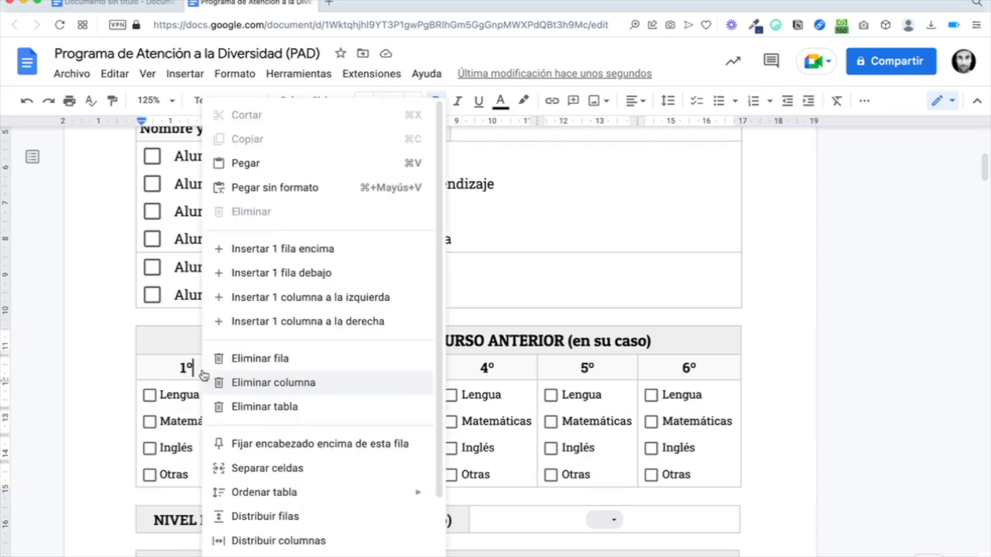
click(255, 468)
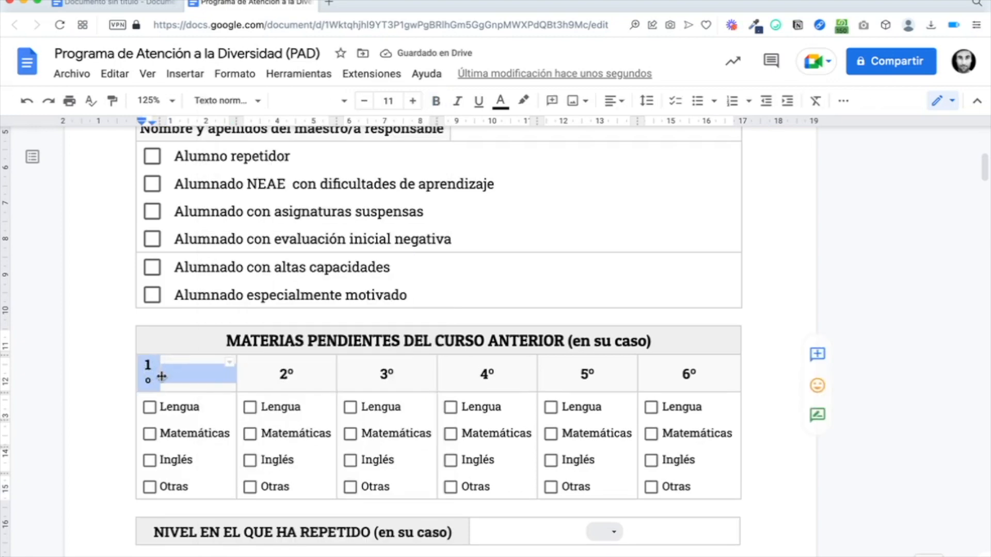
right_click(177, 371)
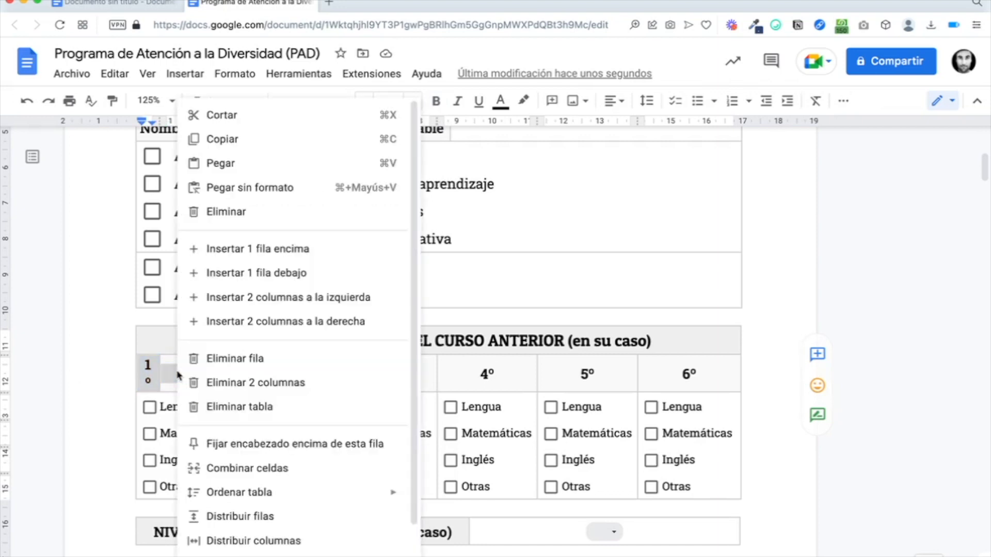
click(227, 464)
click(189, 370)
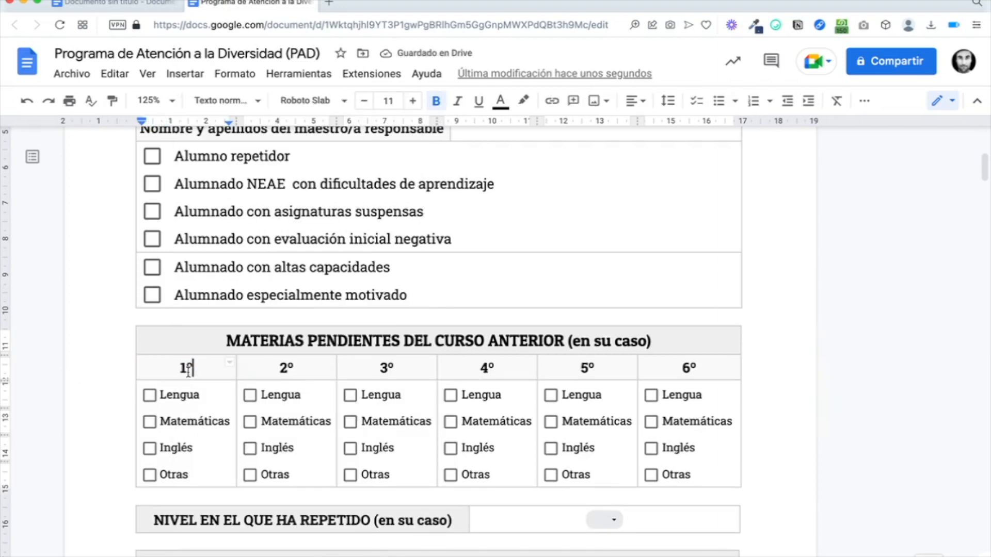
click(160, 400)
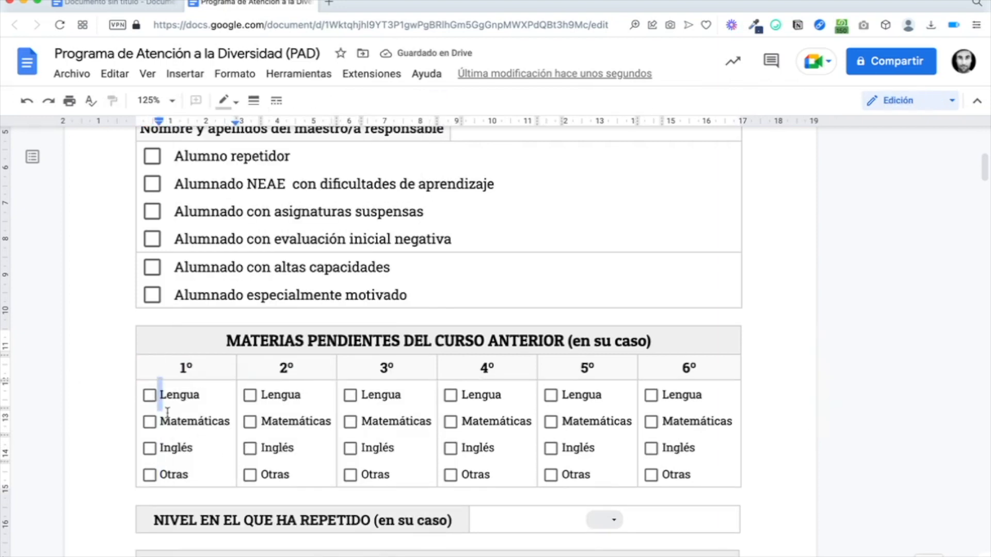
click(253, 100)
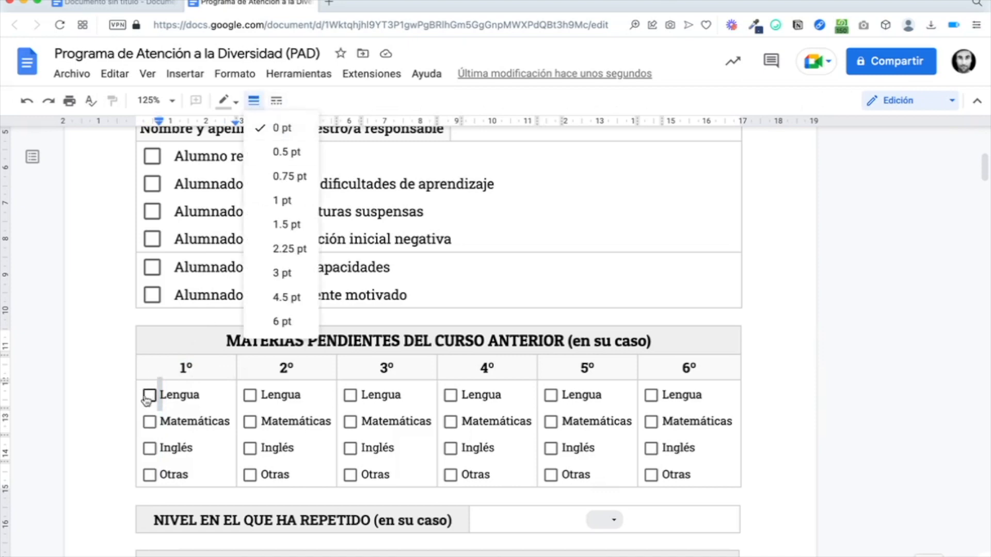
click(177, 394)
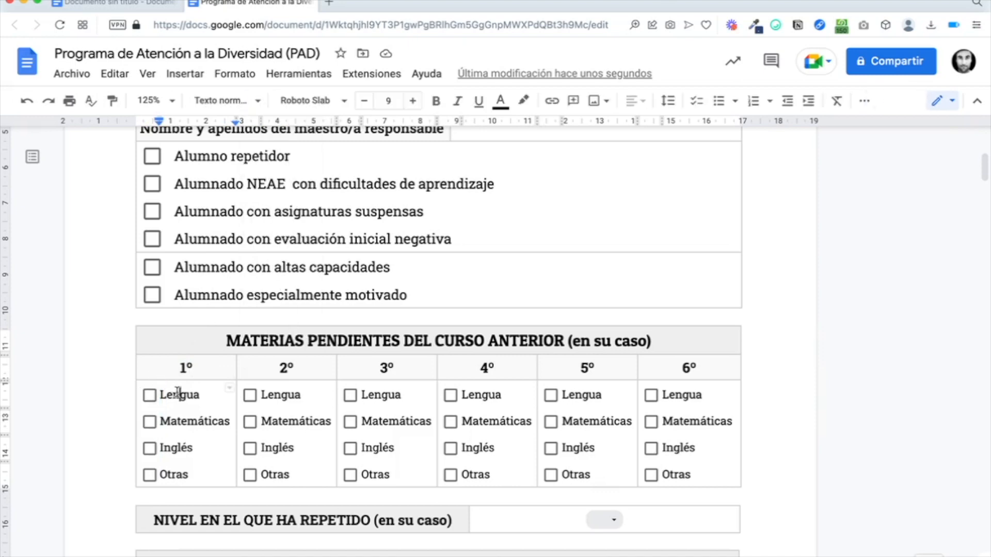
scroll(181, 392, down, 3)
scroll(198, 392, down, 4)
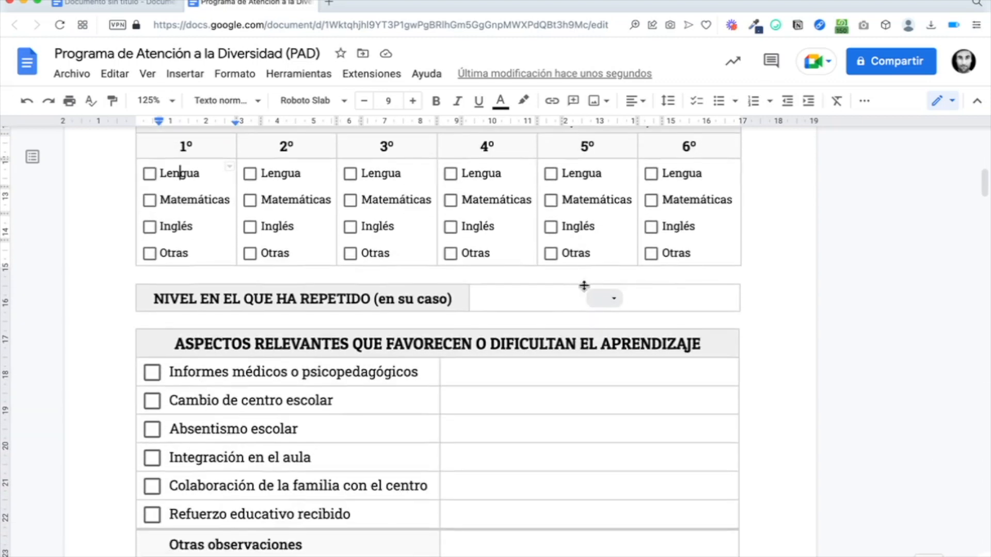
Step: Set the repeated level to 4º de Primaria, then reset it to blank
click(614, 300)
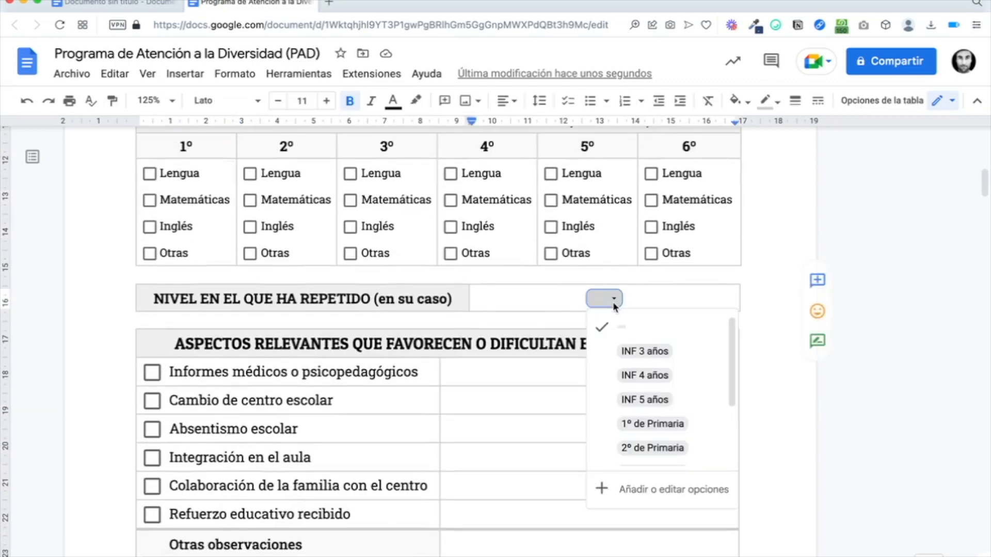
scroll(633, 356, down, 1)
scroll(634, 360, down, 2)
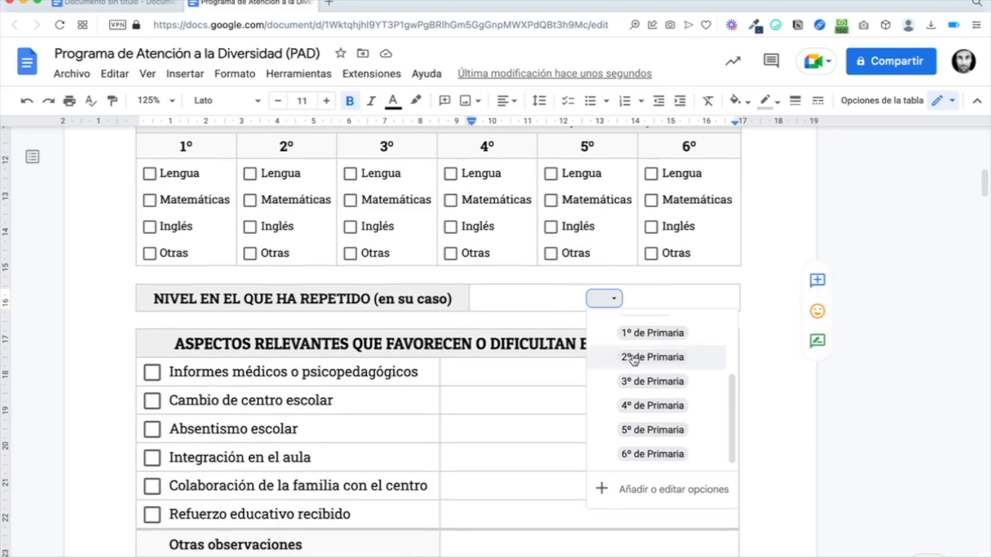
click(636, 406)
click(646, 299)
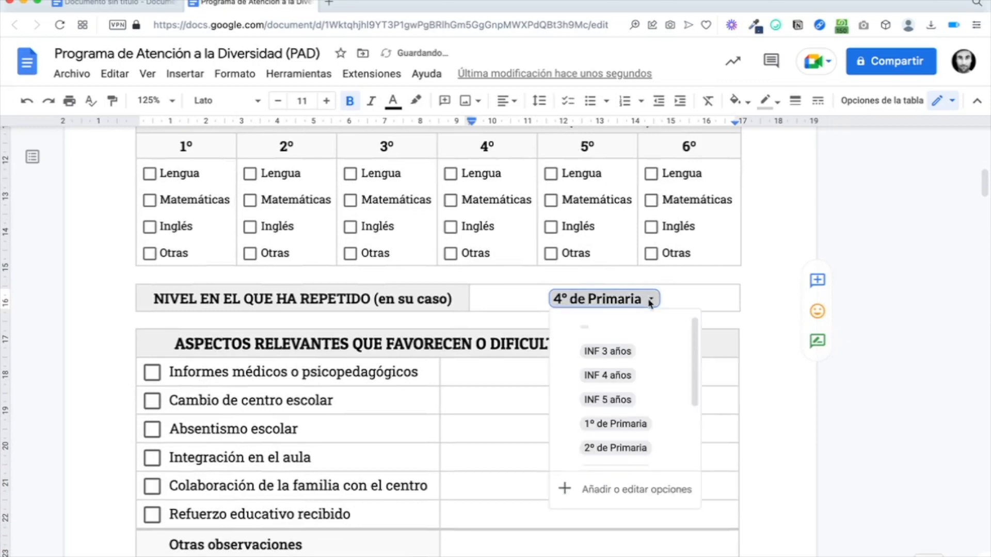
click(619, 335)
Step: From the Informes médicos cell, scroll down to the ESTILO DE APRENDIZAJE table on page 2
click(370, 373)
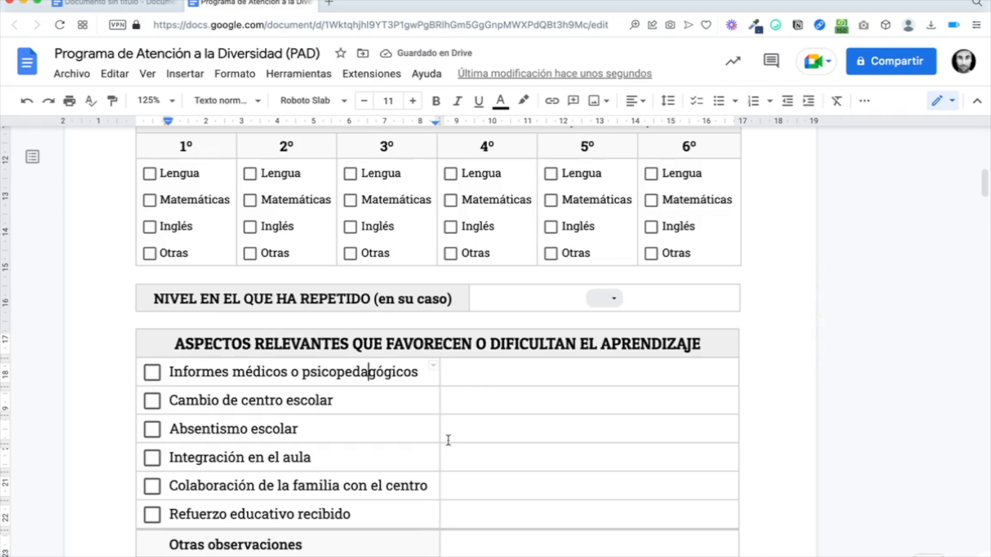
scroll(448, 440, down, 2)
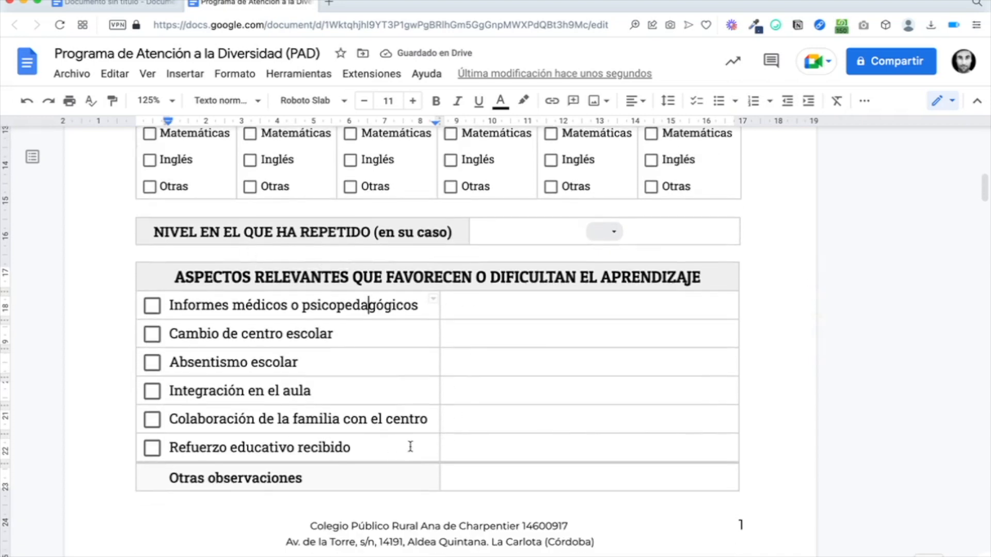
scroll(411, 447, down, 10)
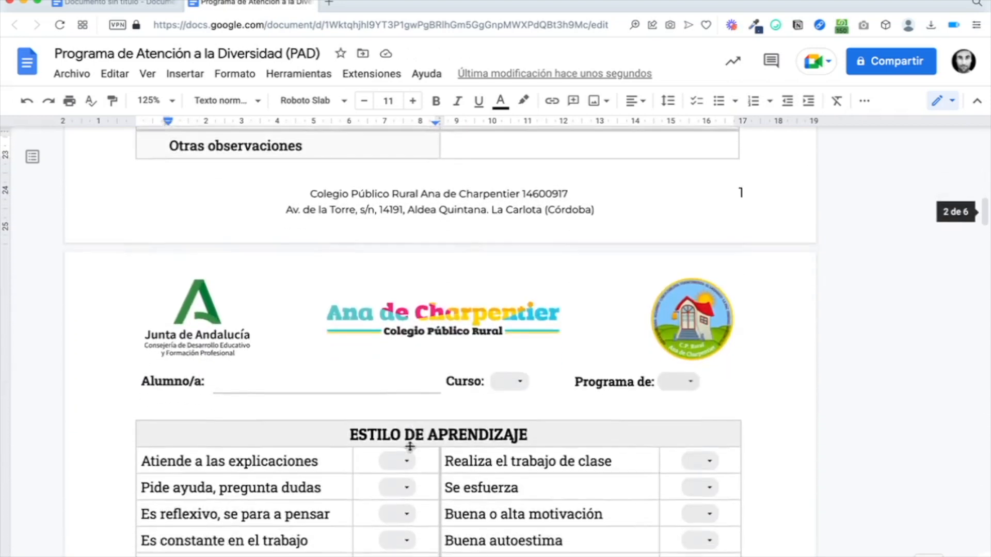
scroll(410, 447, down, 4)
scroll(411, 444, up, 1)
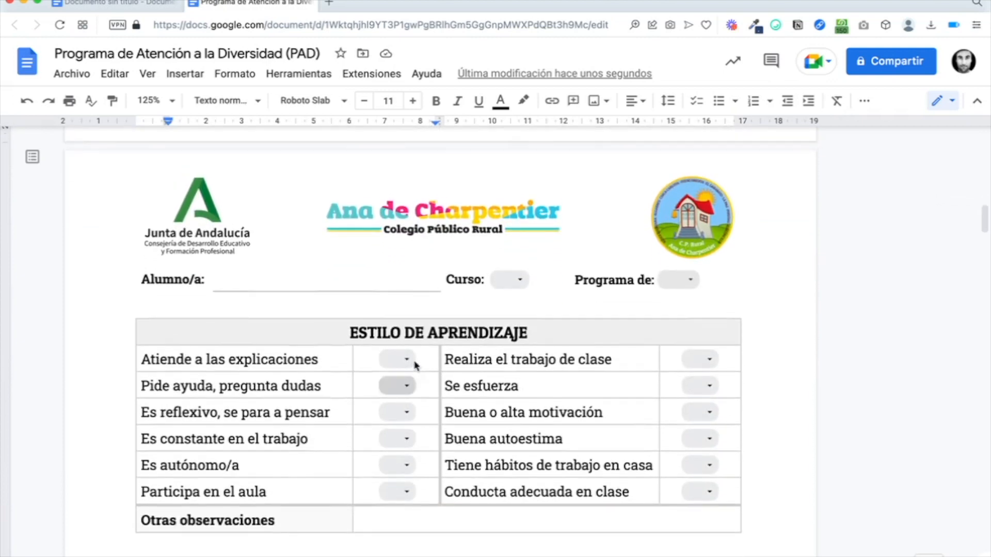
scroll(413, 323, down, 1)
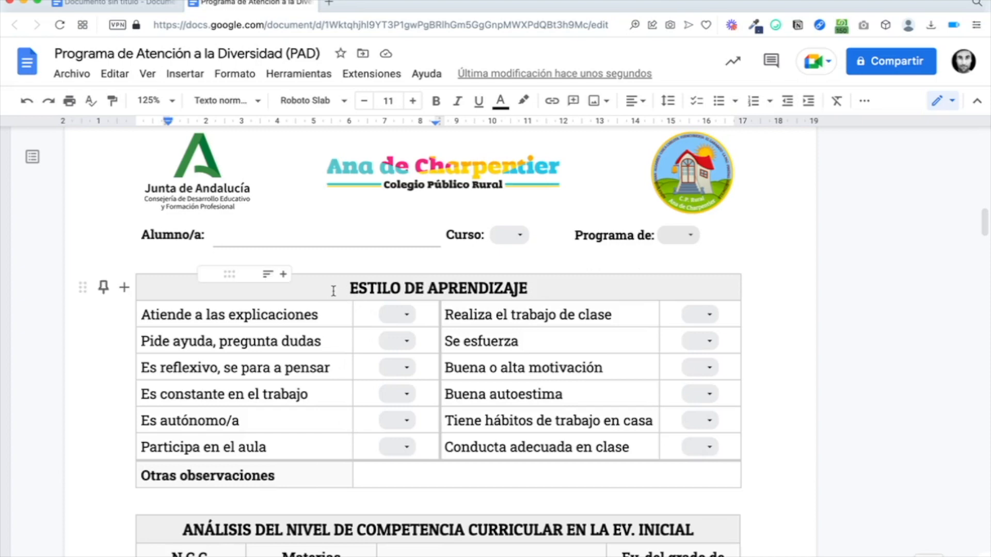
Step: Rate 'Atiende a las explicaciones' as Alto in its dropdown chip
click(406, 321)
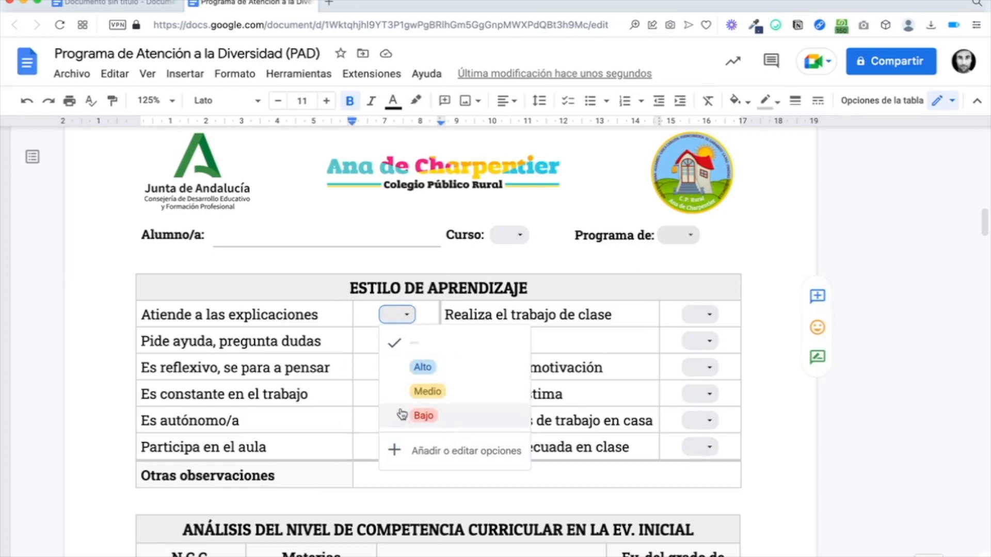
click(425, 367)
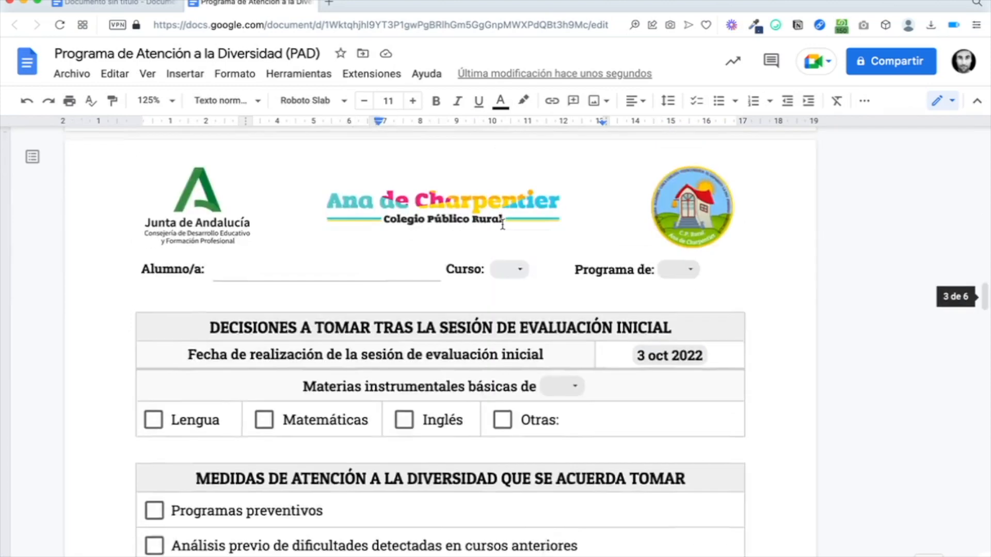
scroll(505, 220, down, 3)
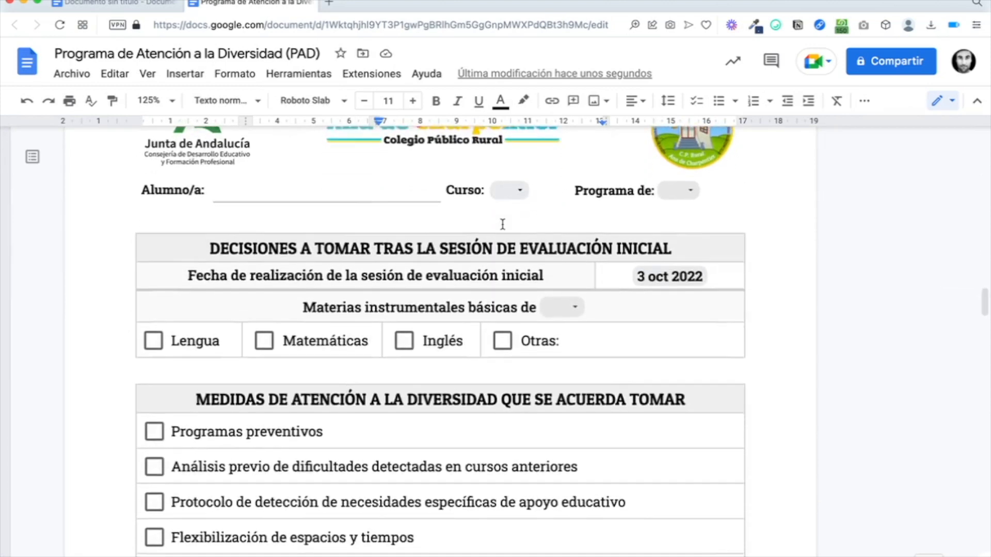
Step: Keep 3 oct 2022 as the evaluation session date in the date chip
click(669, 225)
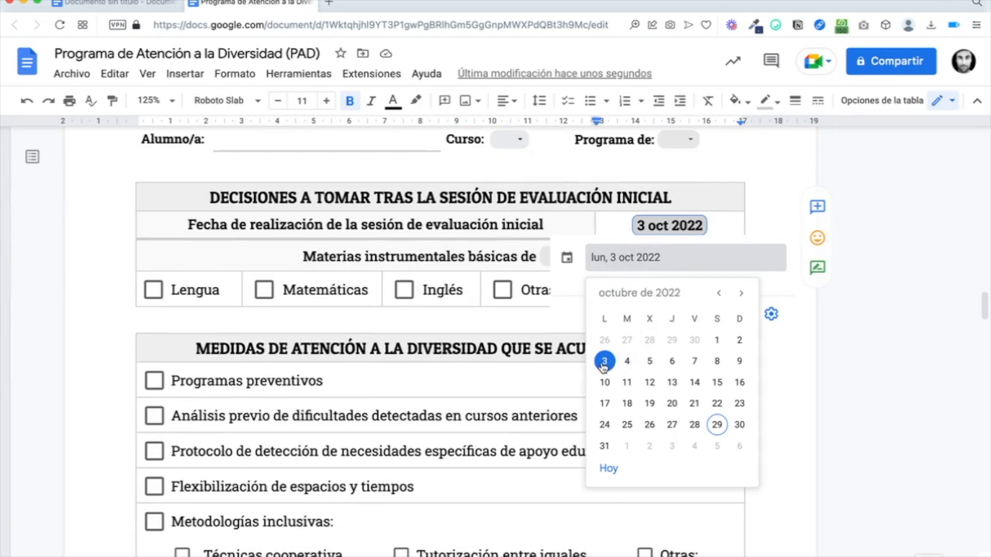
click(604, 363)
scroll(464, 227, down, 5)
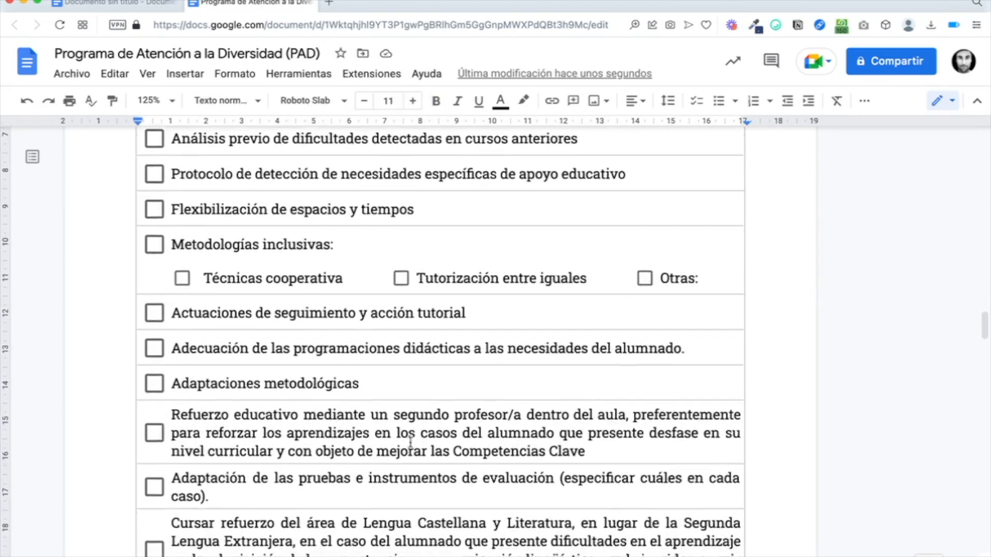
scroll(410, 442, down, 4)
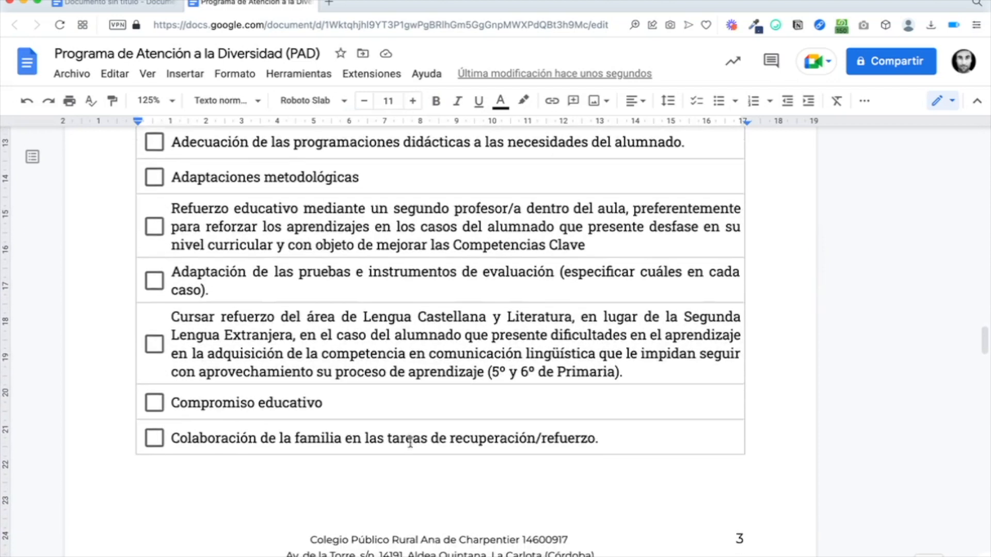
scroll(411, 442, down, 4)
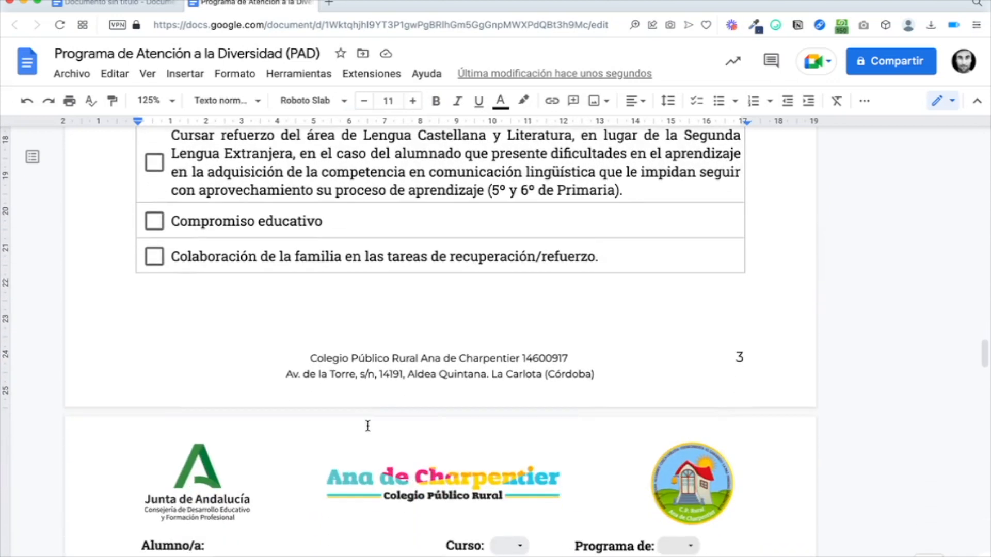
Step: Tick and untick the family collaboration and Compromiso educativo measures, leaving both unchecked
click(154, 257)
click(154, 221)
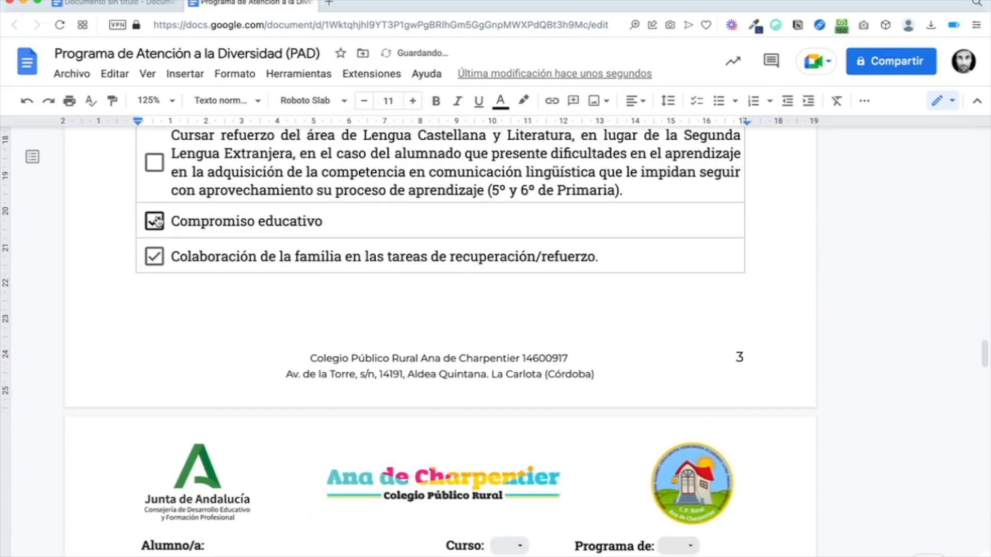
click(154, 221)
click(153, 256)
scroll(218, 292, down, 6)
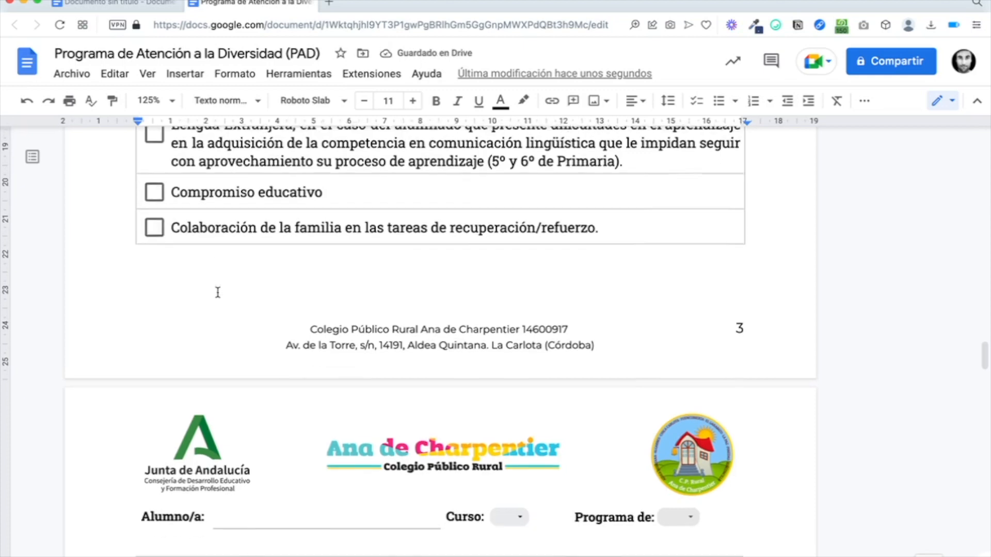
scroll(218, 293, down, 2)
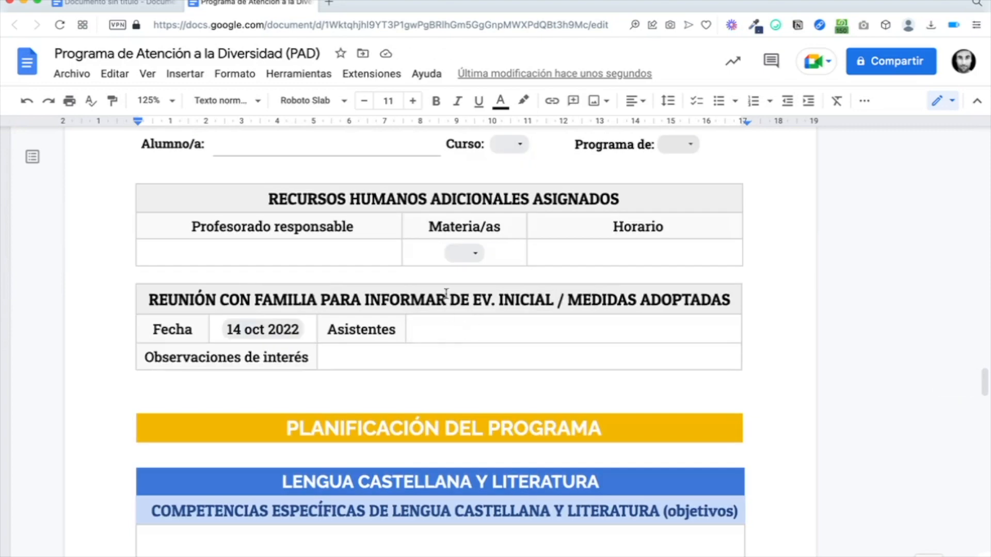
Step: Assign Lengua in the Materia/as chip, undo it, and leave the subject blank
click(467, 253)
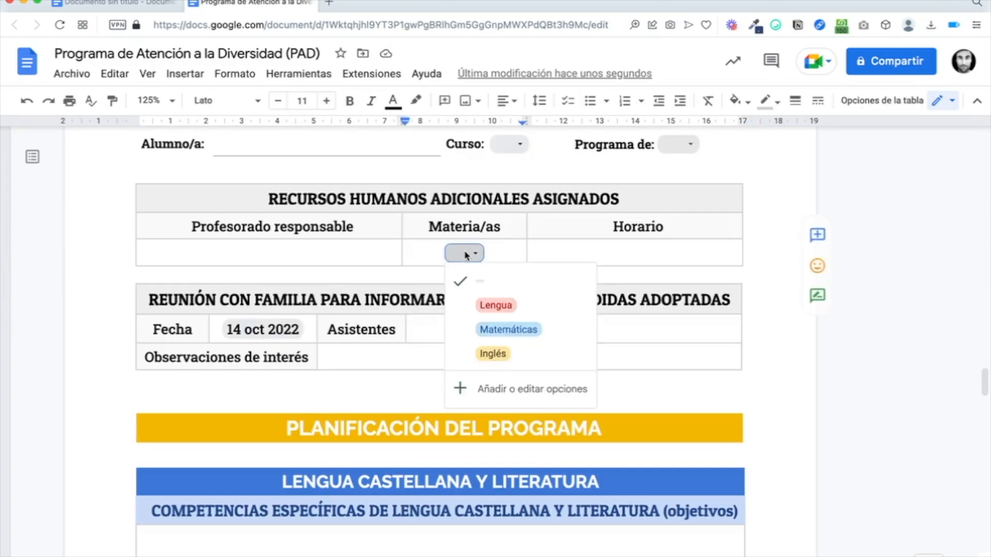
click(494, 305)
key(ctrl+z)
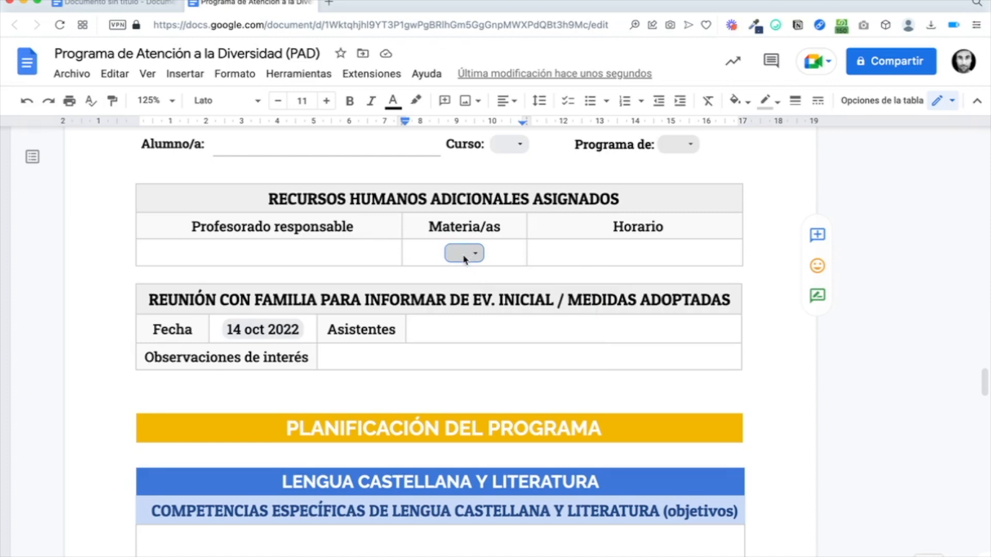
click(465, 258)
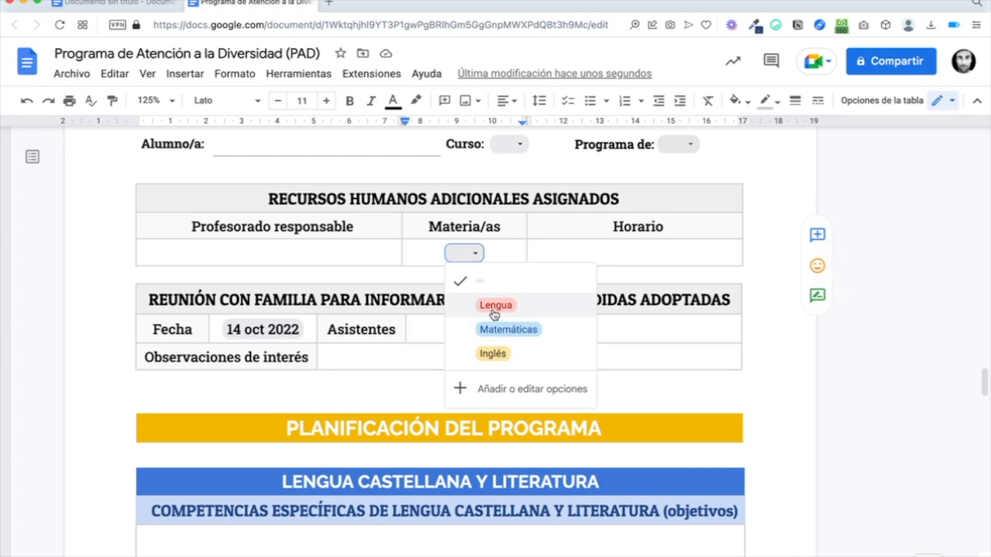
click(362, 249)
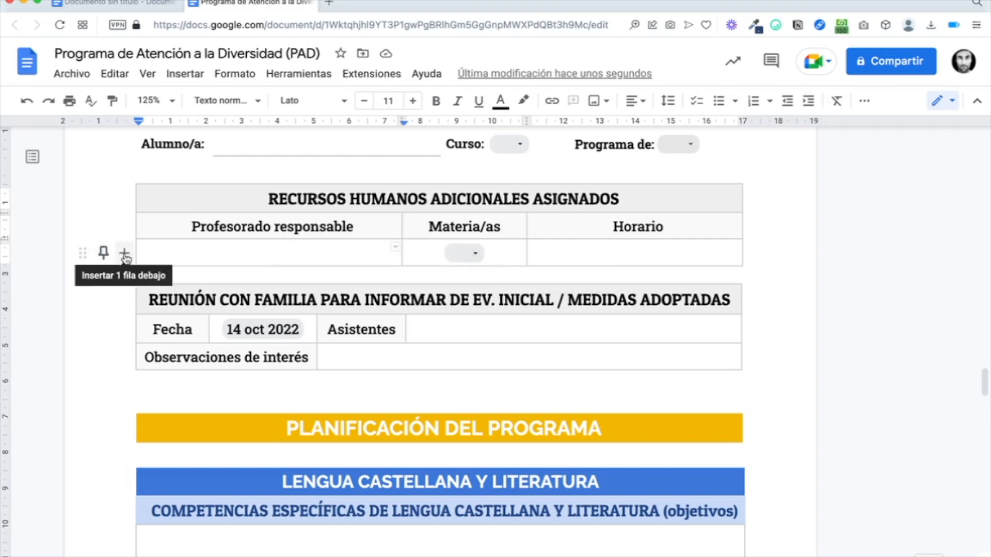
Step: Insert an empty row below the staff row, then bring up row actions to delete it
click(126, 254)
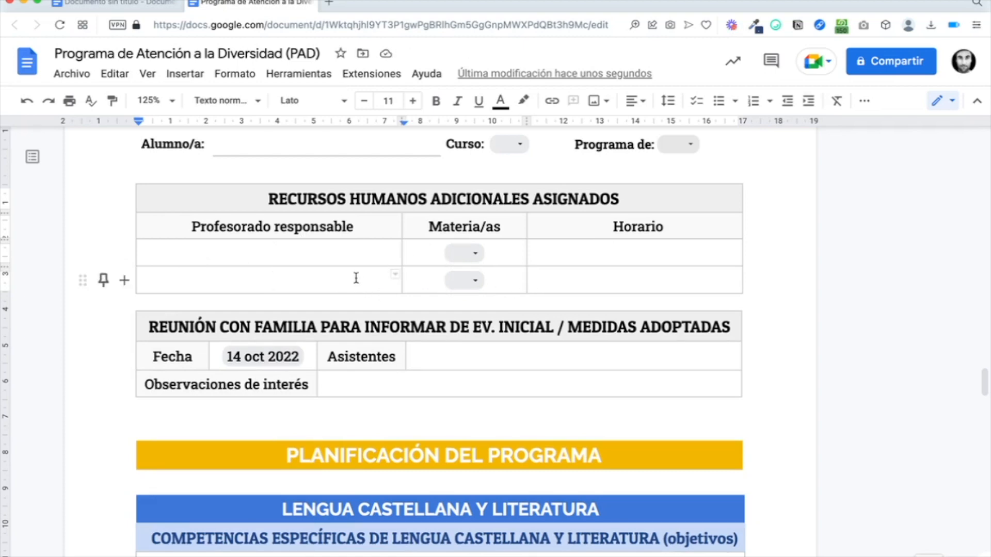
click(467, 256)
click(433, 281)
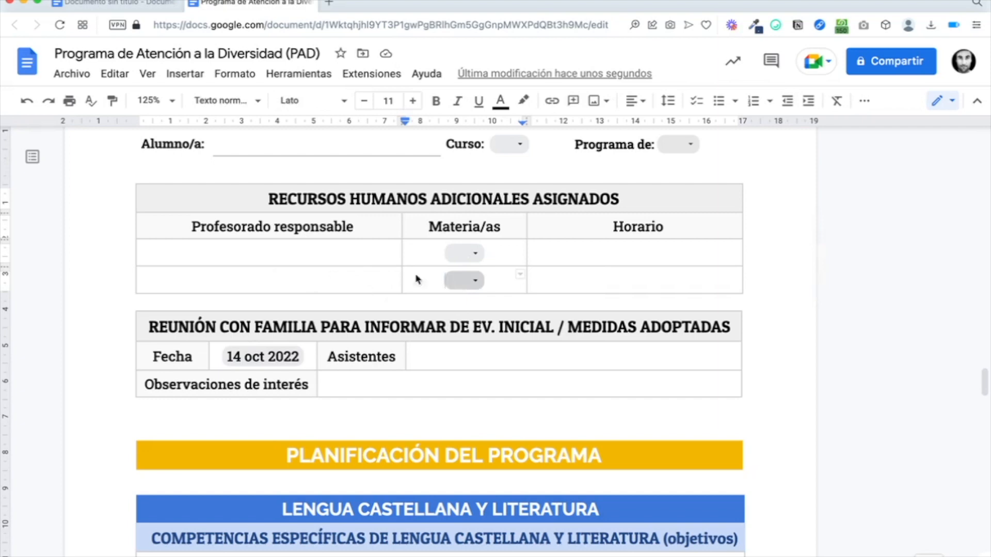
click(235, 279)
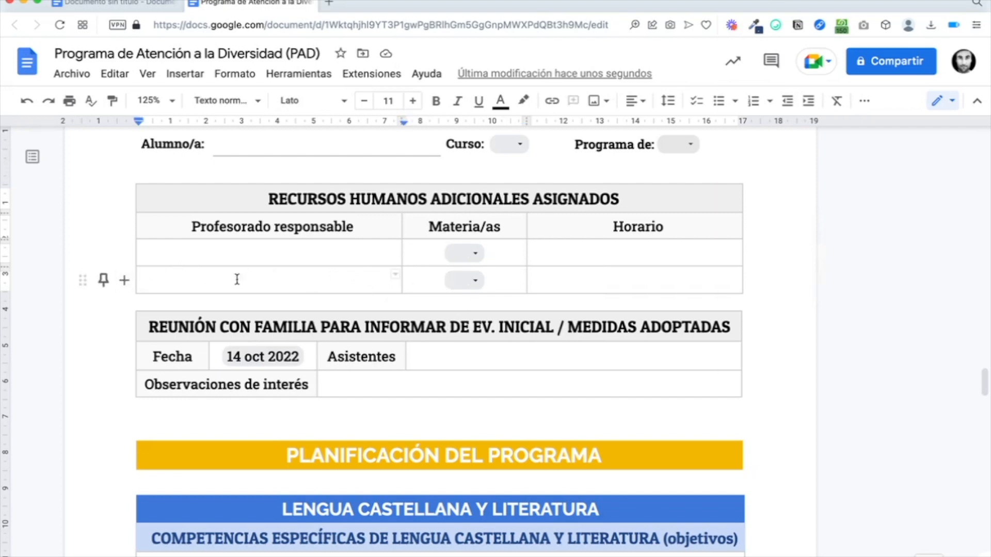
right_click(271, 282)
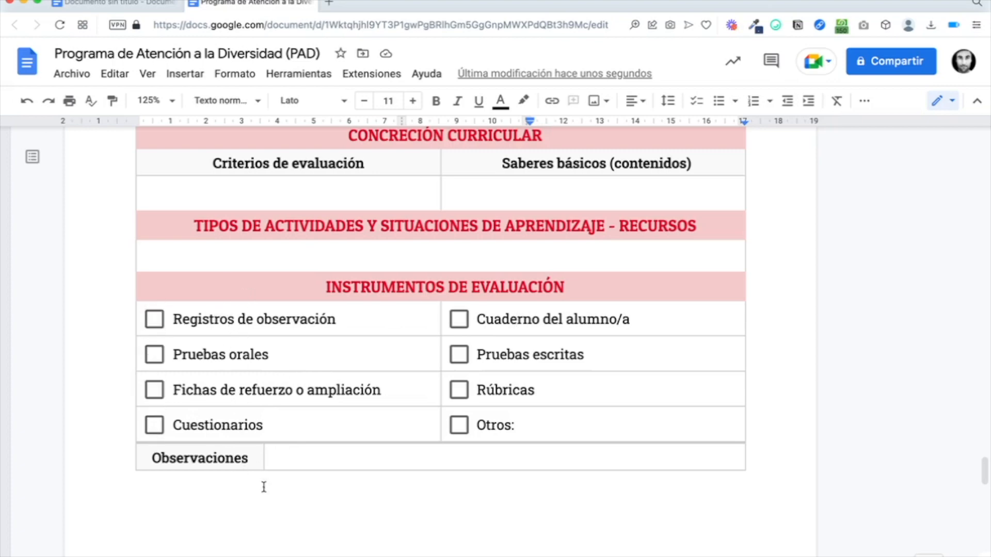
click(263, 456)
drag(263, 459, 263, 459)
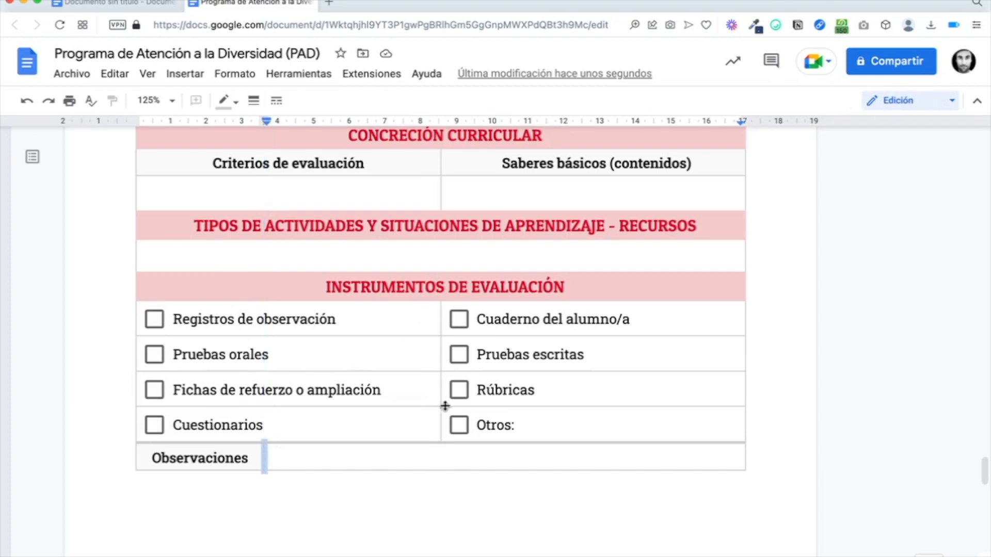
drag(440, 394, 474, 354)
click(523, 354)
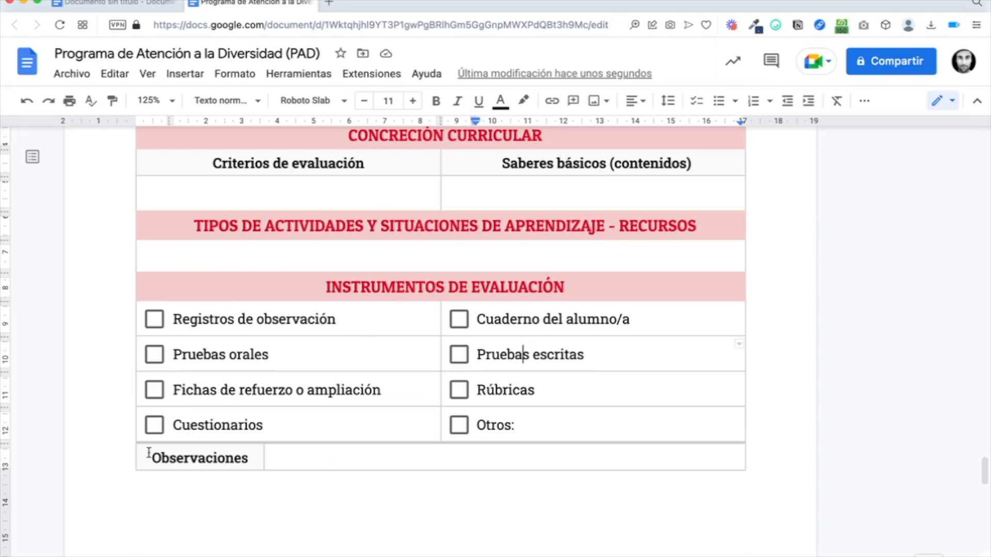
scroll(365, 465, down, 1)
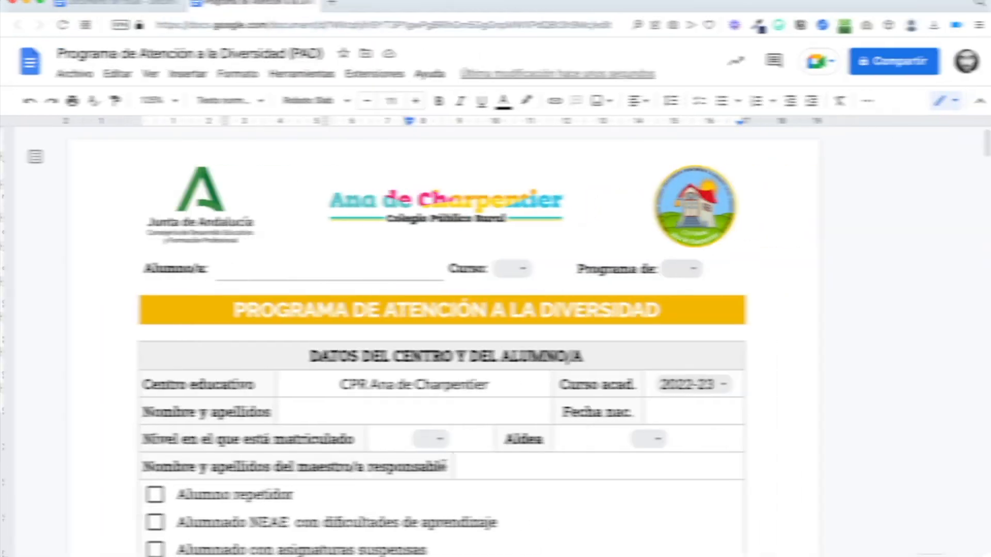